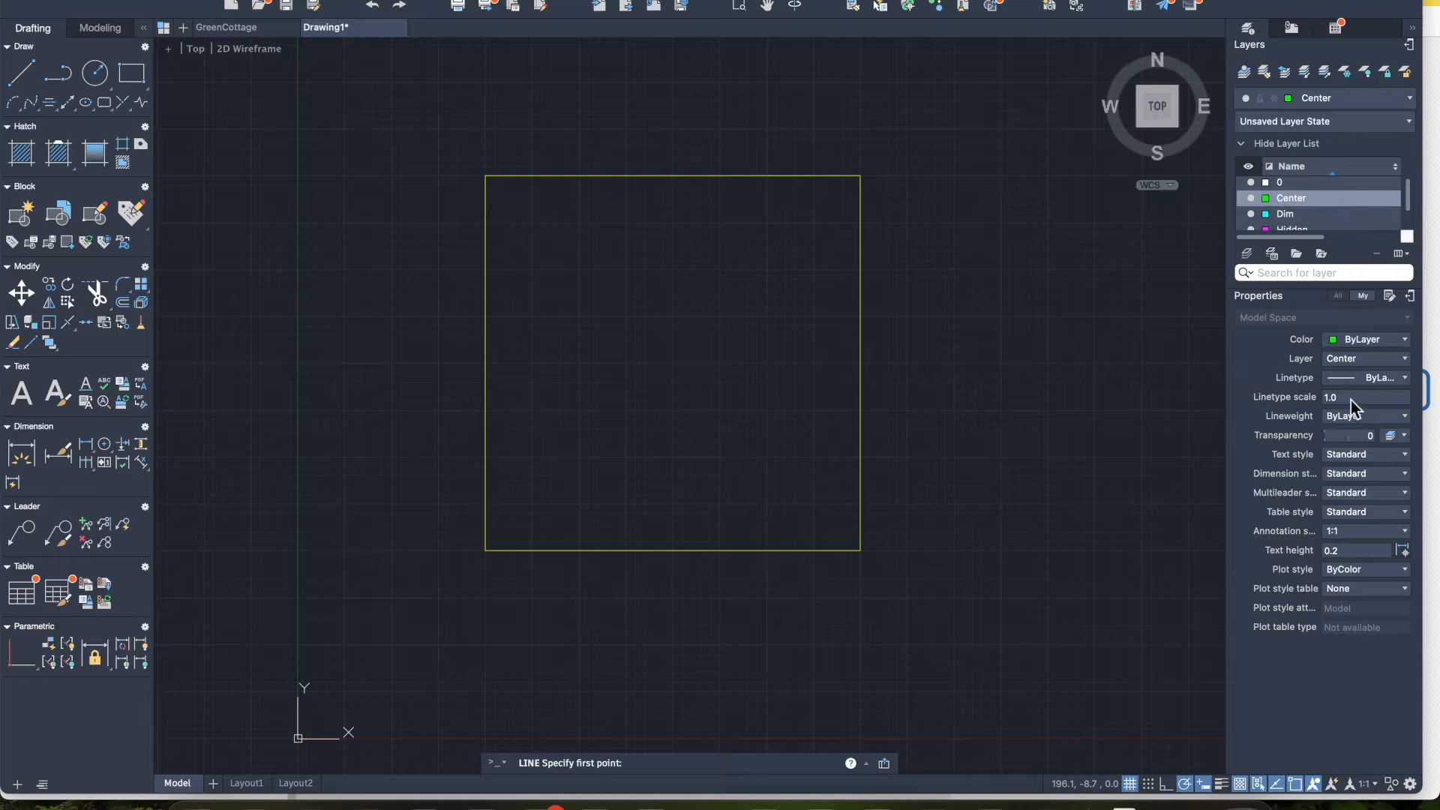
Load the CENTER linetype from acad.lin and make it the current linetype.
{"action": "left_click", "coordinate": [1345, 379]}
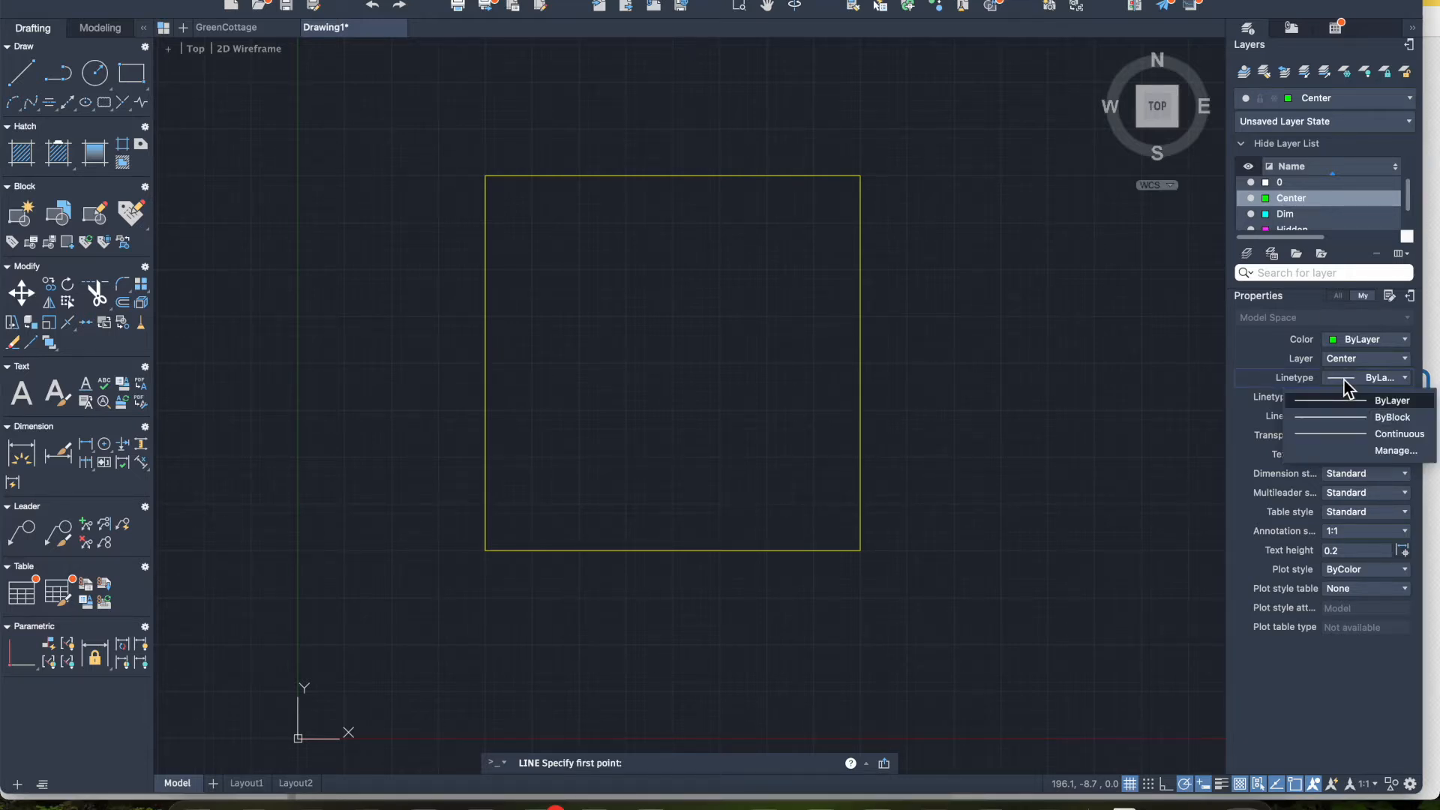
{"action": "left_click", "coordinate": [1386, 450]}
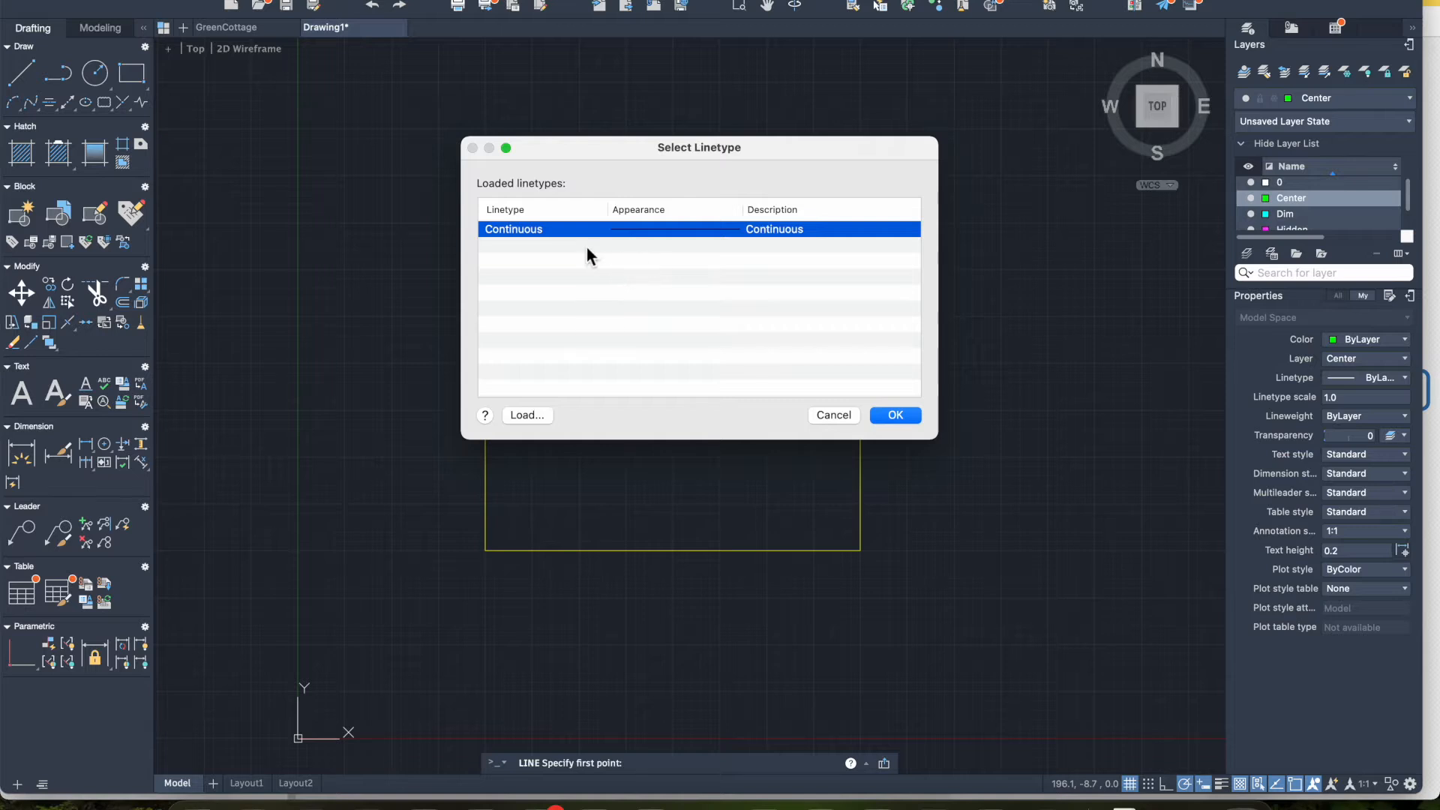
{"action": "left_click", "coordinate": [525, 413]}
{"action": "scroll", "coordinate": [695, 307], "scroll_direction": "down", "scroll_amount": 5}
{"action": "scroll", "coordinate": [693, 307], "scroll_direction": "down", "scroll_amount": 5}
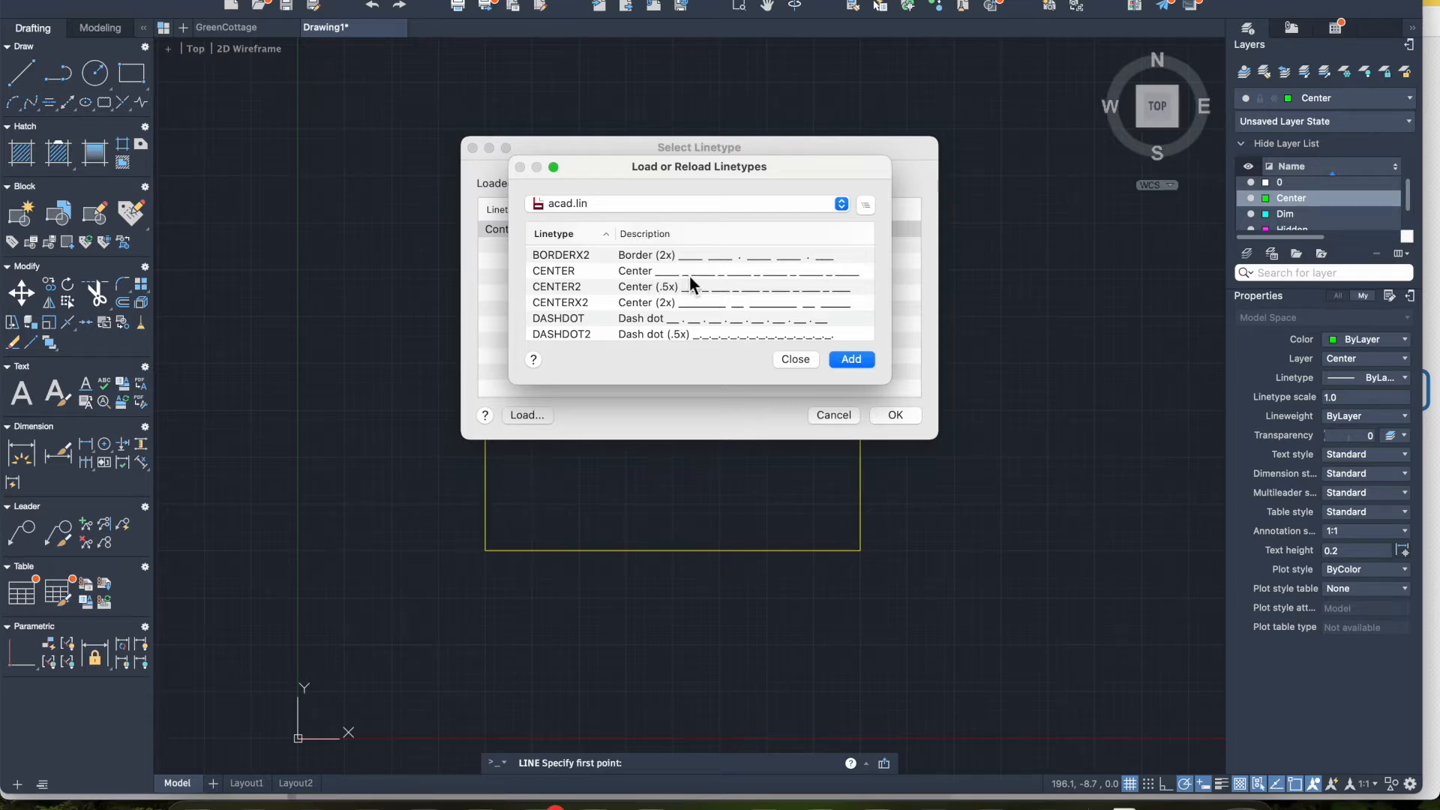
{"action": "left_click", "coordinate": [639, 270]}
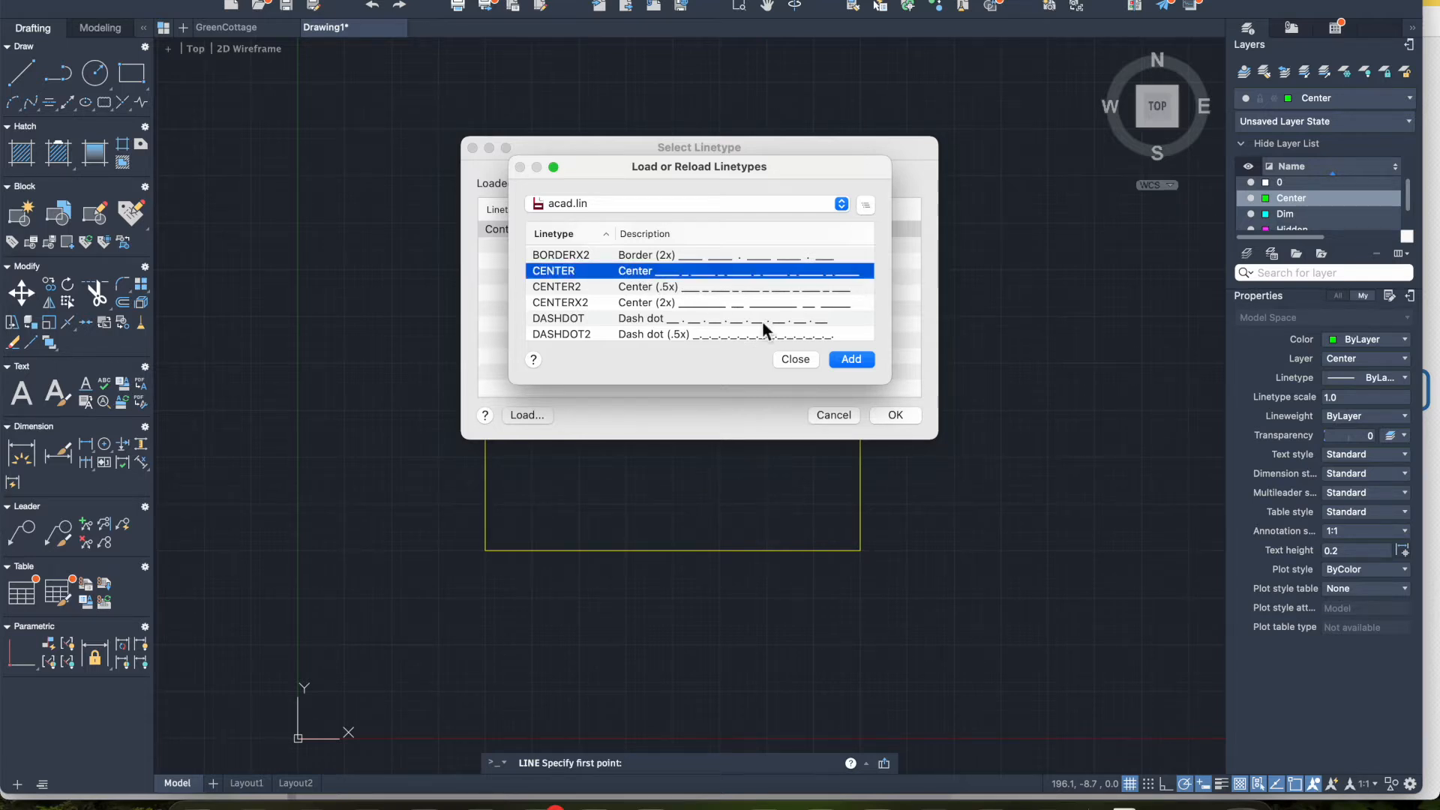
{"action": "left_click", "coordinate": [852, 360]}
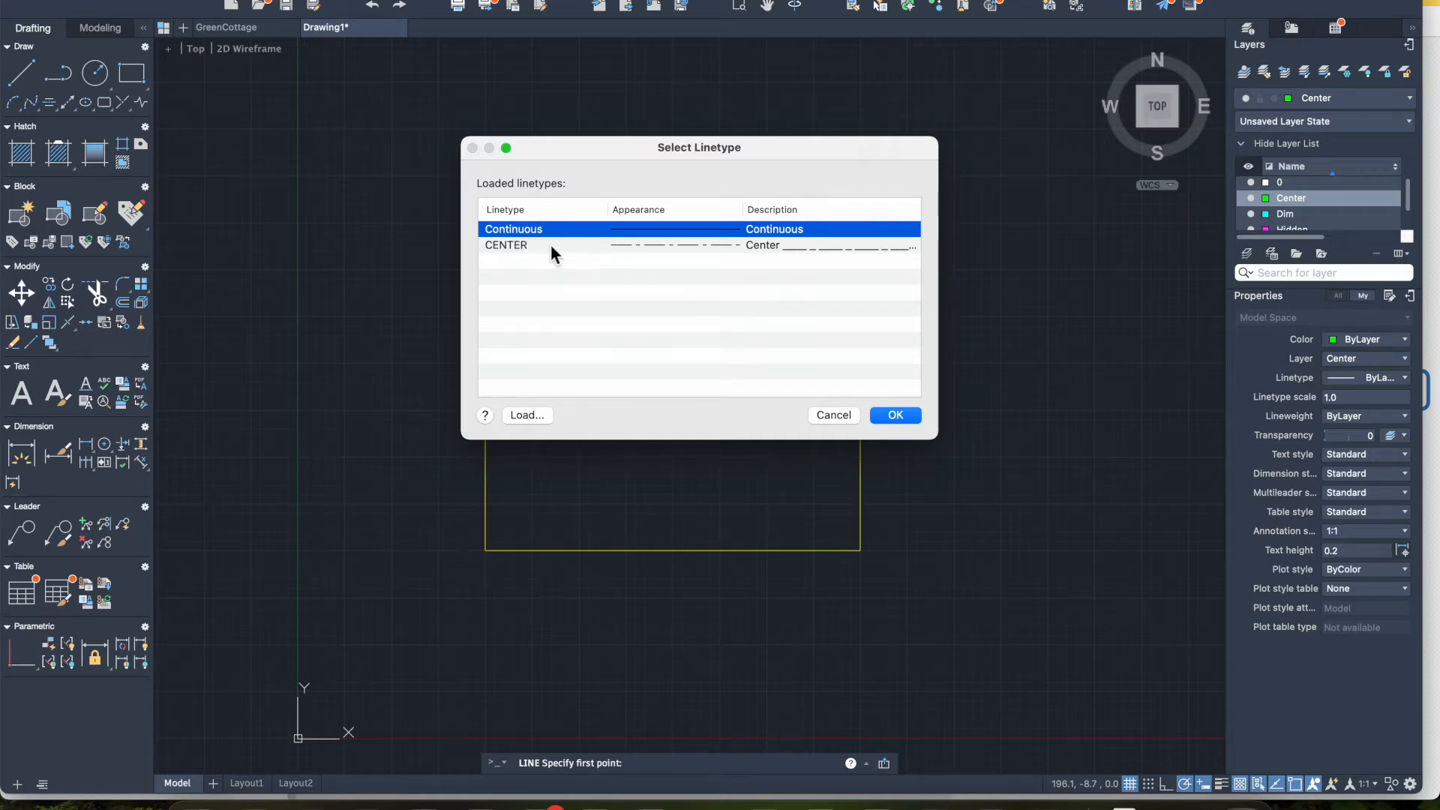
{"action": "left_click", "coordinate": [517, 246]}
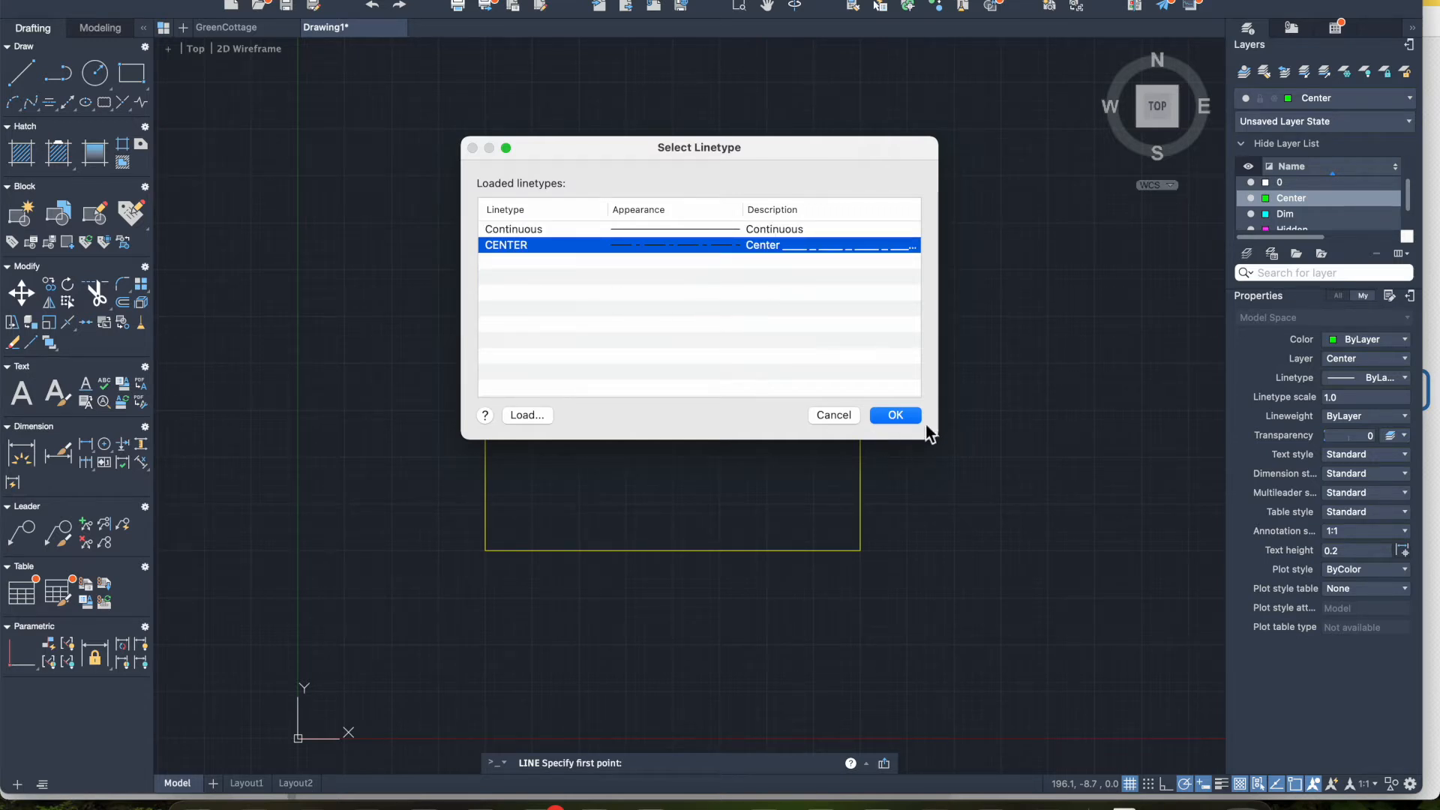
{"action": "left_click", "coordinate": [896, 415]}
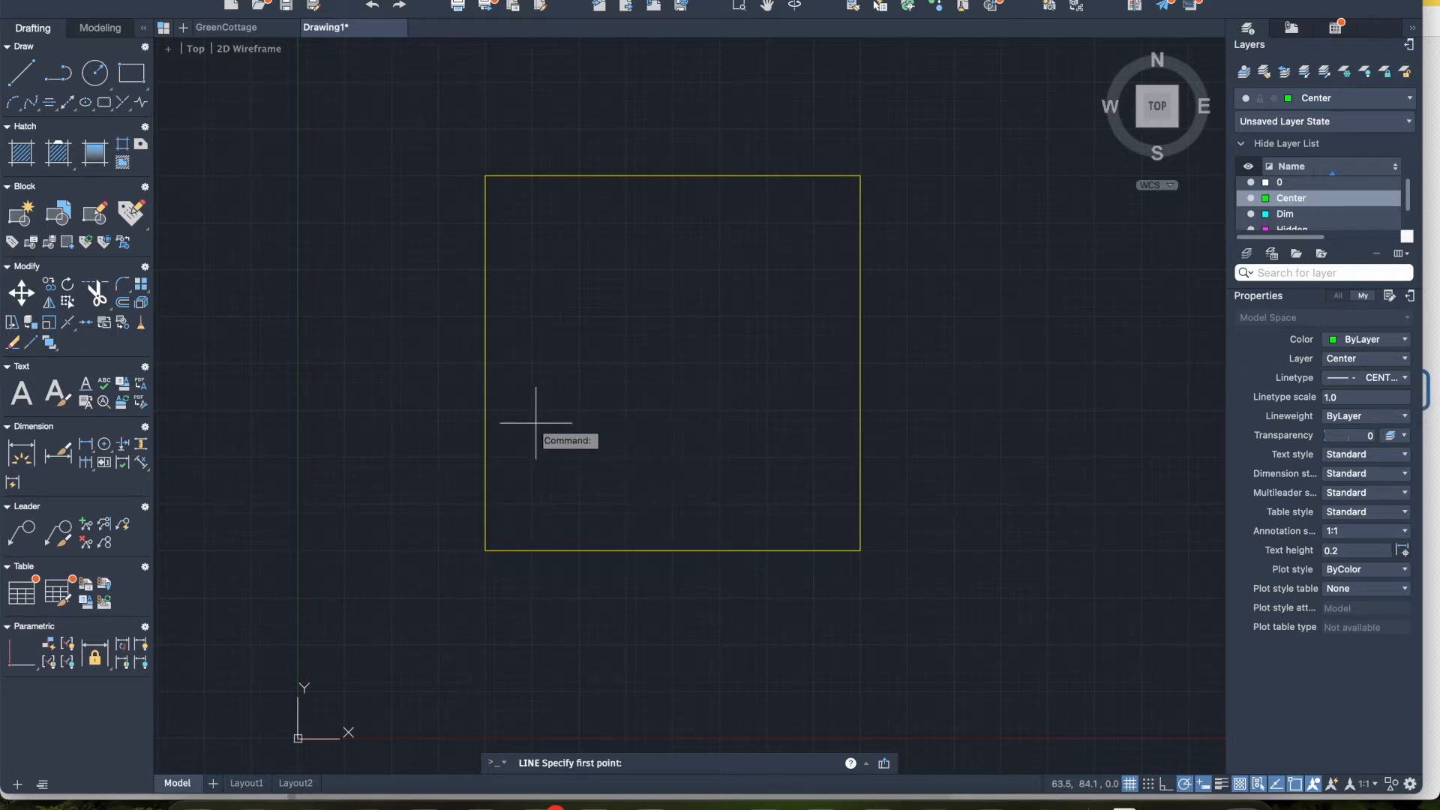
Draw a horizontal centerline about 157 units long through the square's middle, extending past both vertical sides.
{"action": "left_click", "coordinate": [20, 73]}
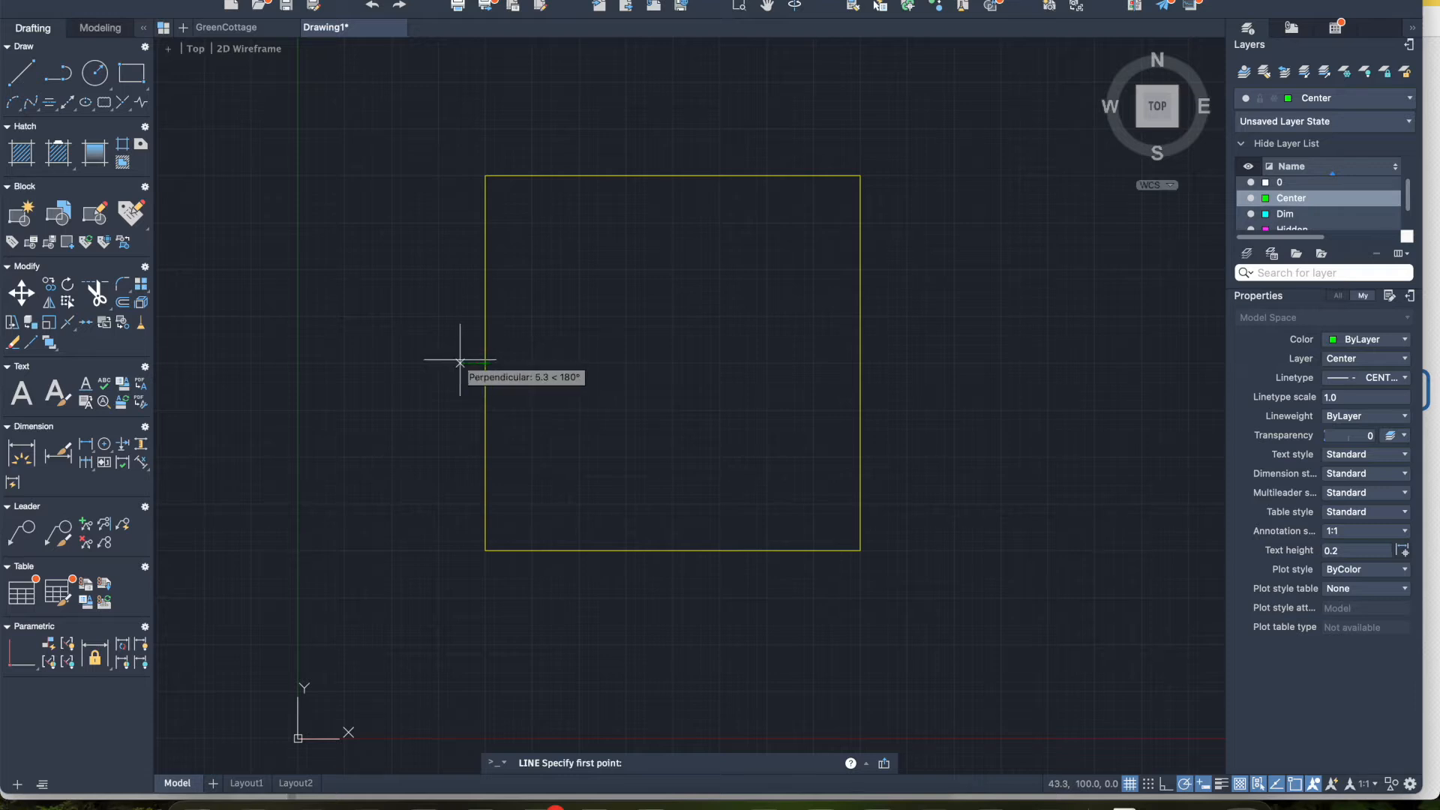
{"action": "left_click", "coordinate": [387, 363]}
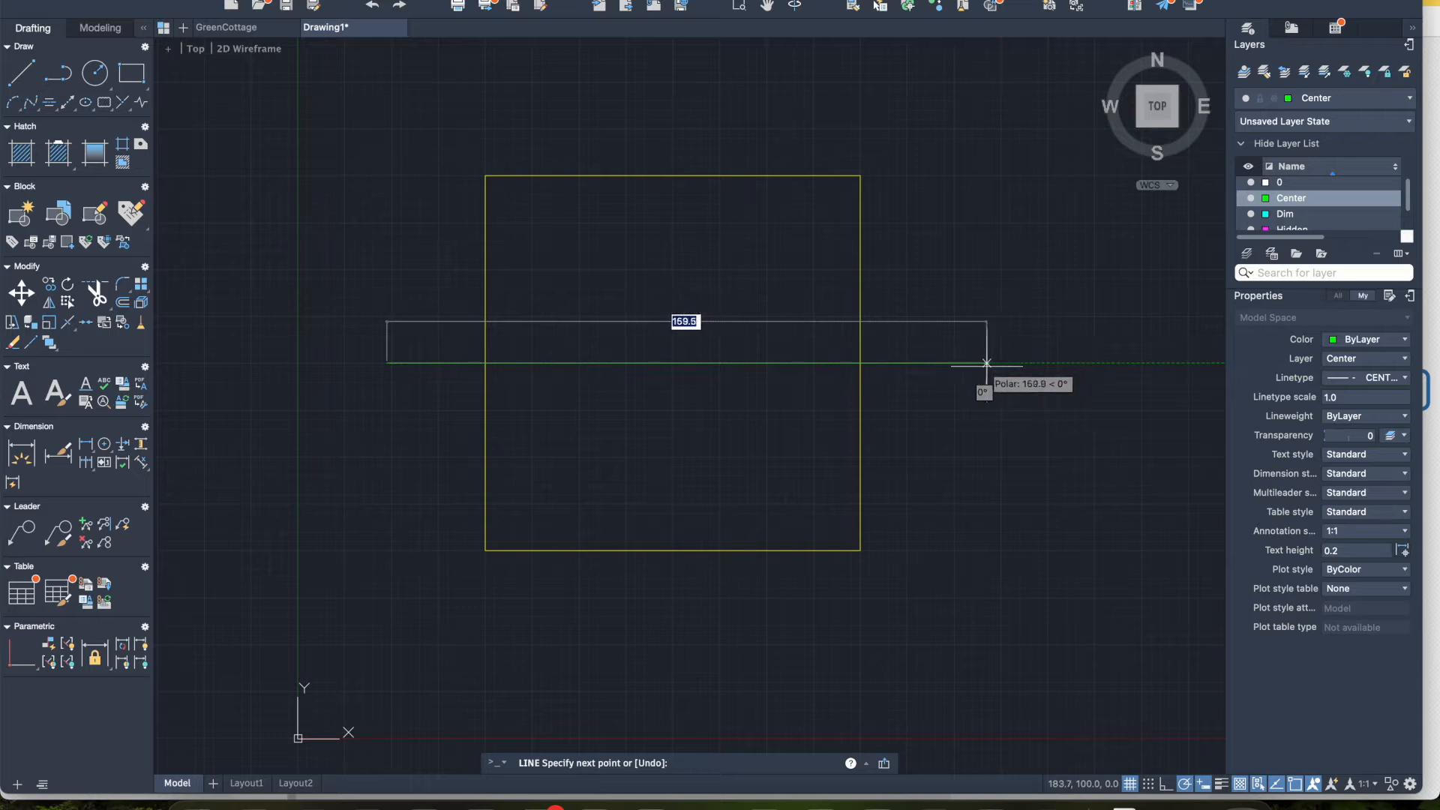
{"action": "left_click", "coordinate": [975, 363]}
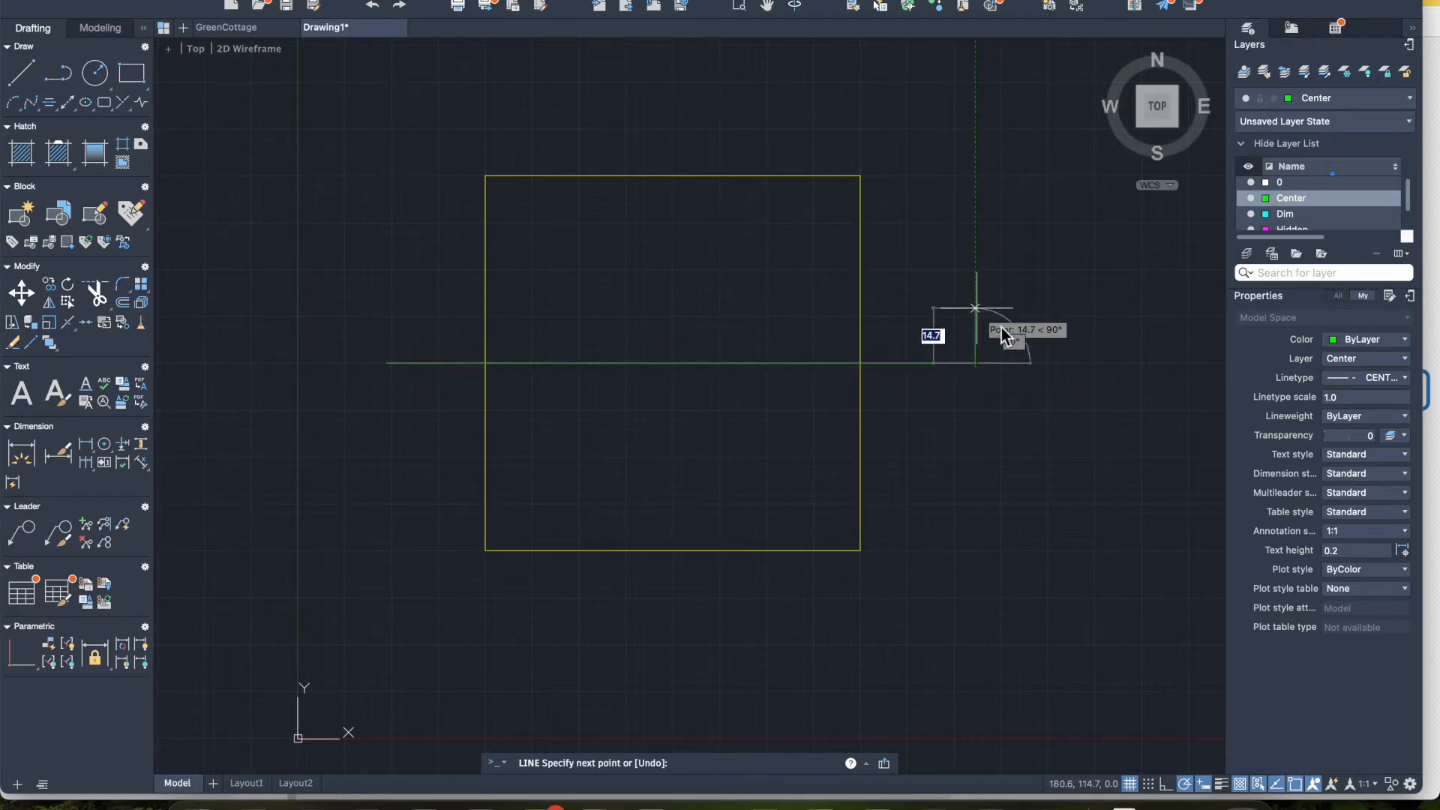
{"action": "key", "text": "Escape"}
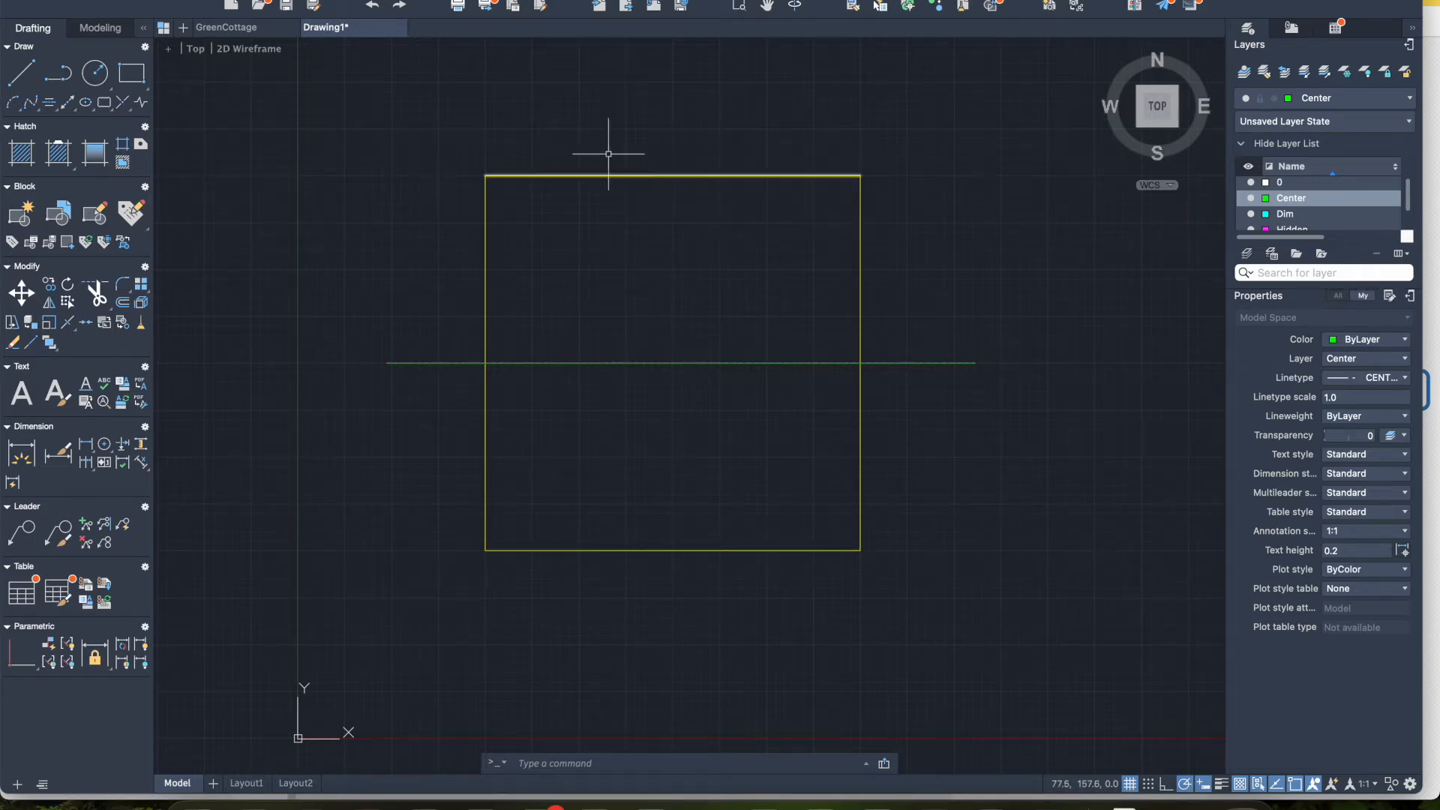
Draw a vertical centerline about 156 units long through the square's middle, extending past its upper and lower edges.
{"action": "left_click", "coordinate": [22, 76]}
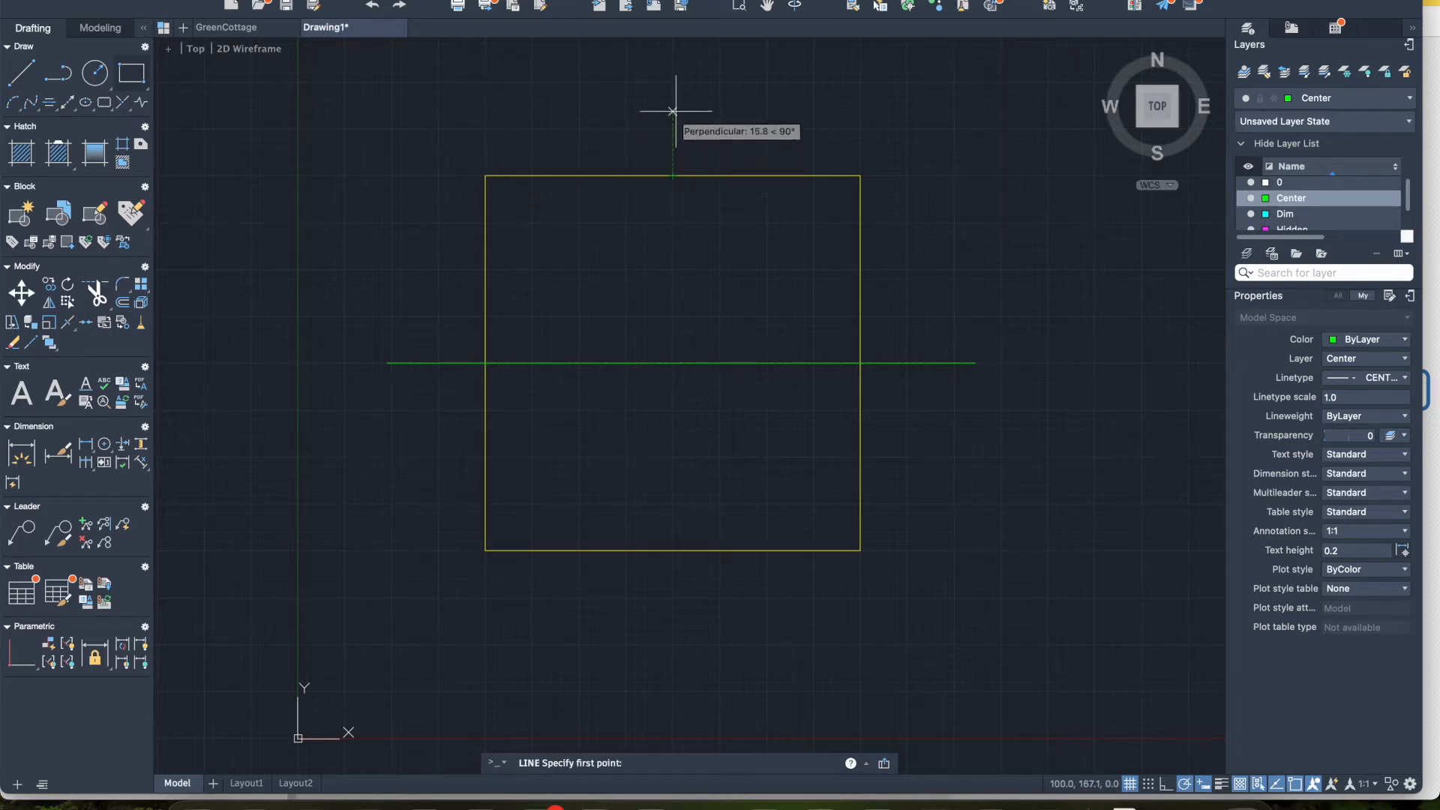
{"action": "left_click", "coordinate": [673, 74]}
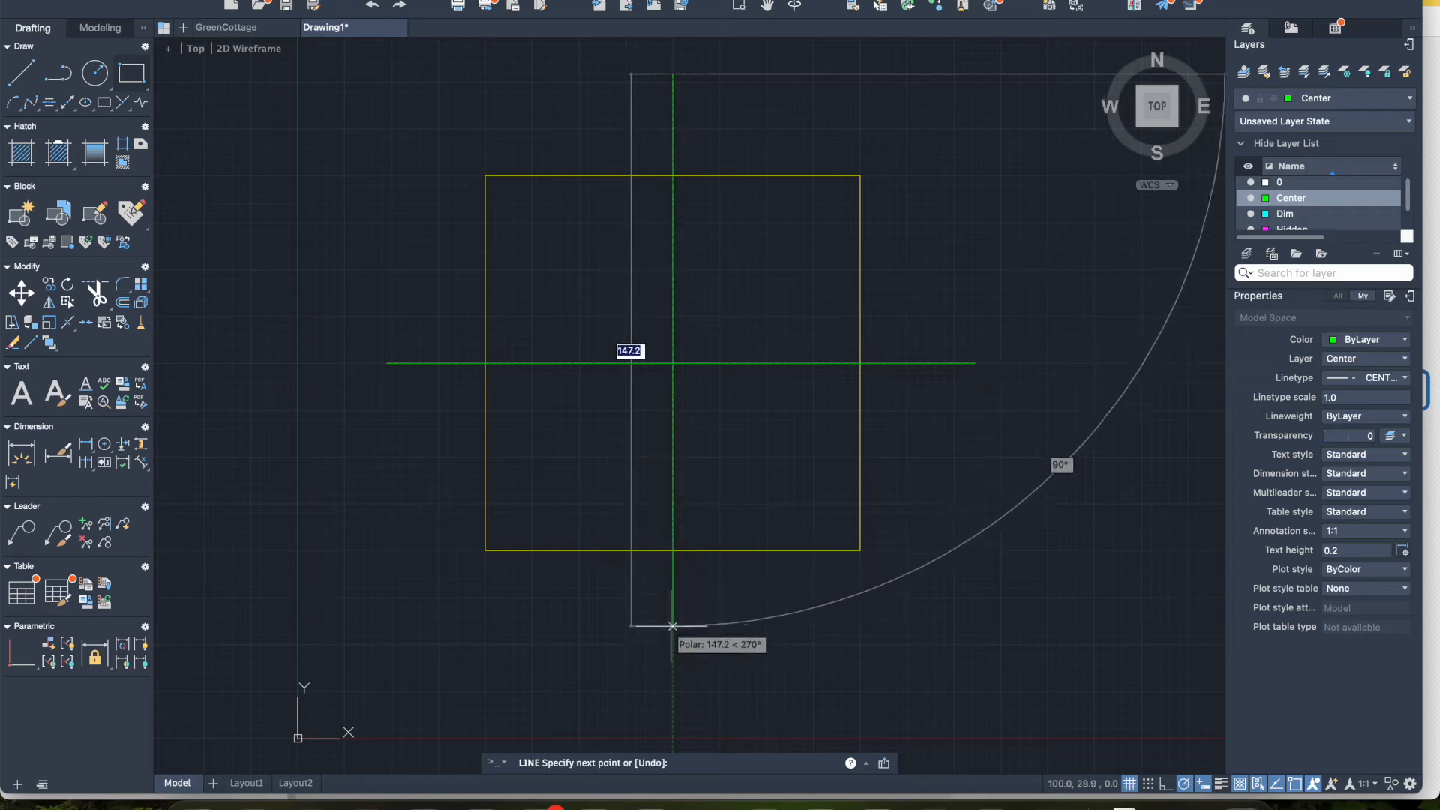
{"action": "left_click", "coordinate": [673, 658]}
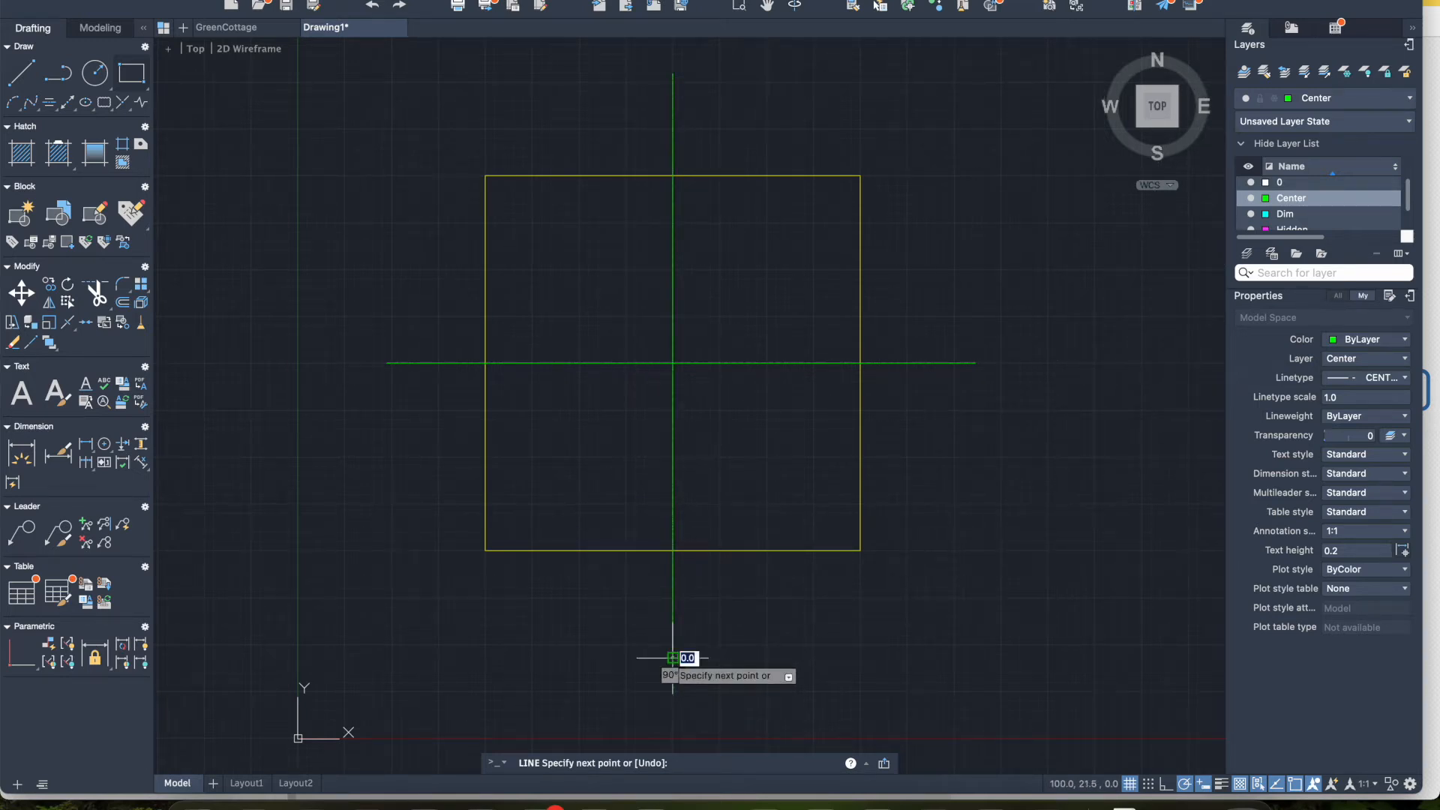
{"action": "key", "text": "Return"}
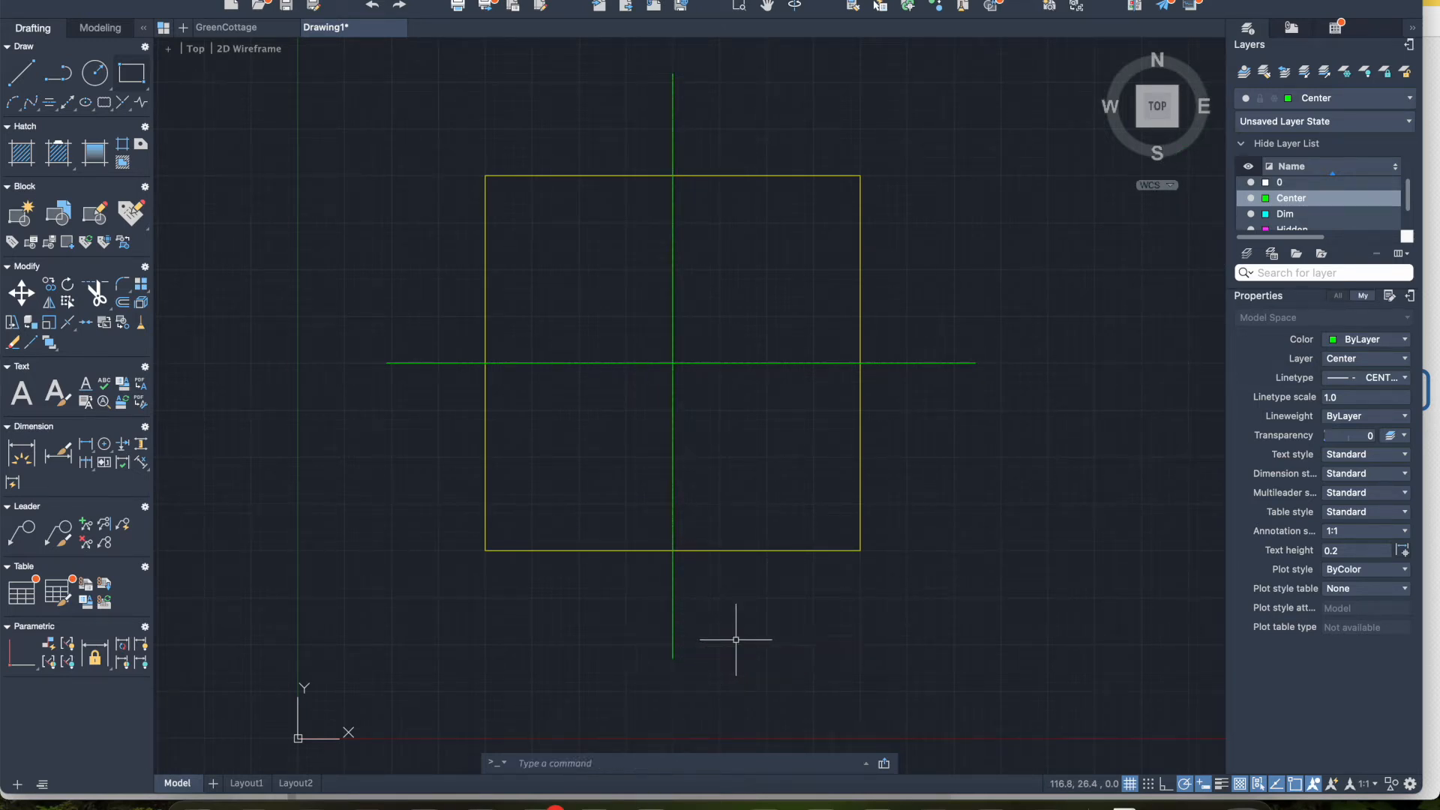
{"action": "key", "text": "Return"}
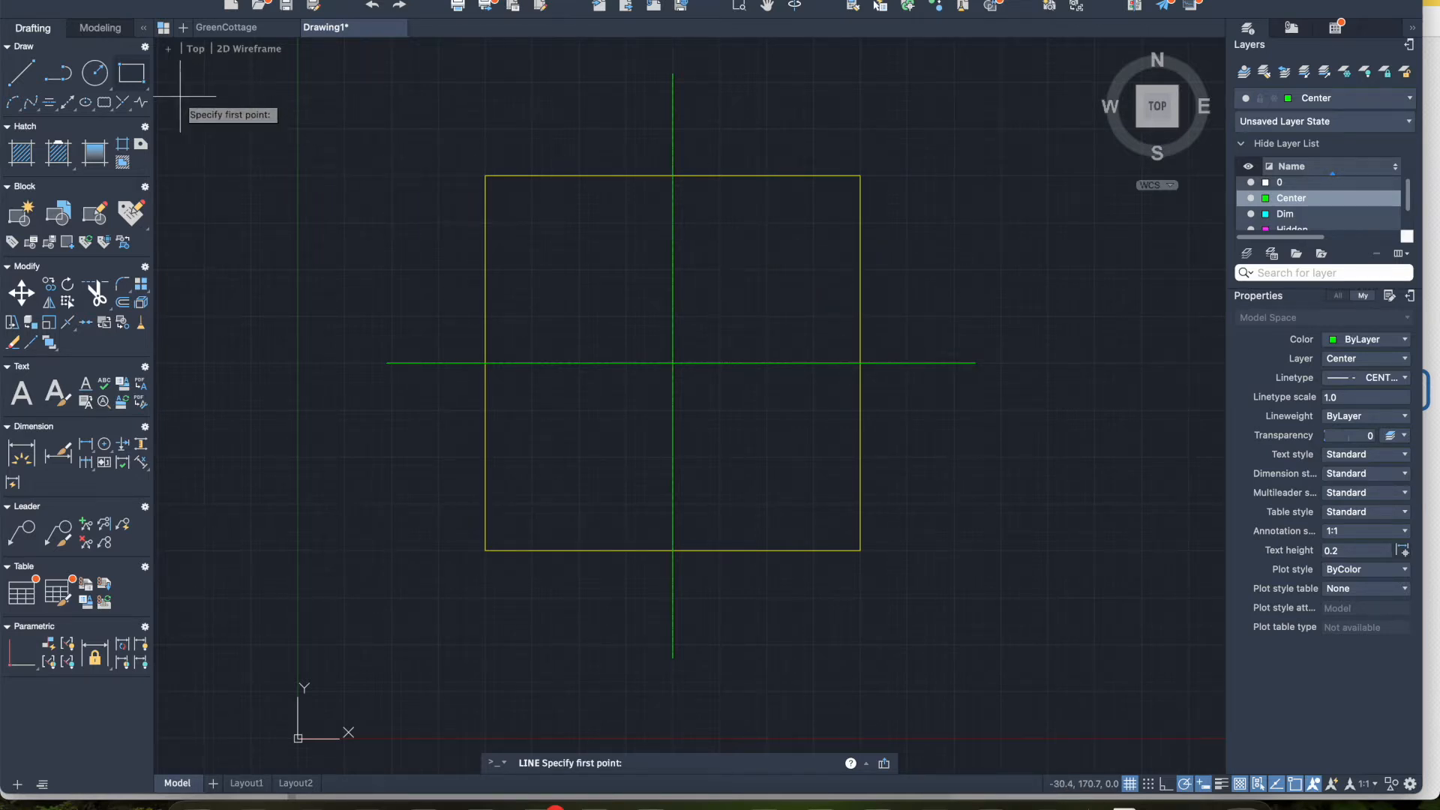
Draw a circle of radius 40 centred on the intersection of the two centerlines.
{"action": "left_click", "coordinate": [107, 88]}
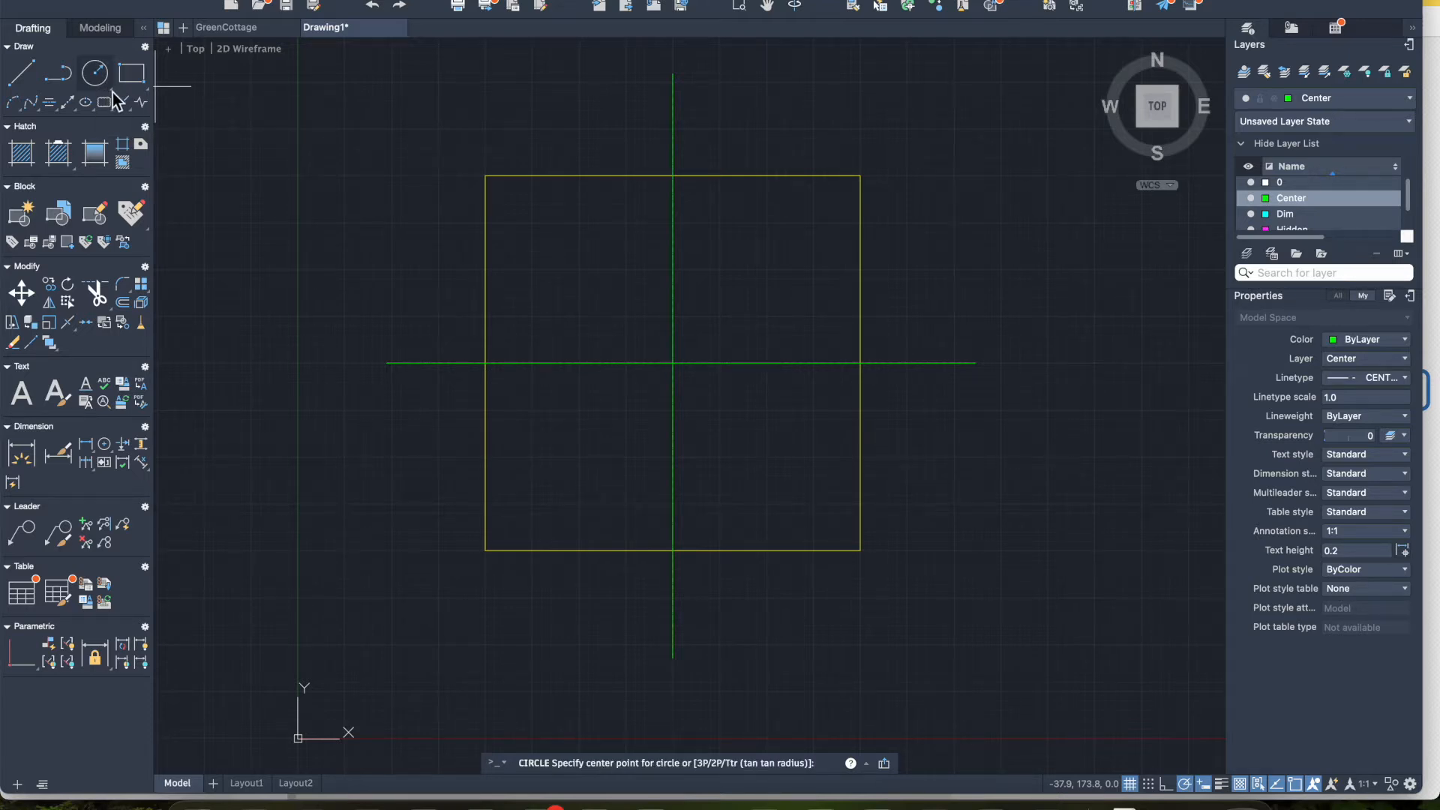
{"action": "left_click", "coordinate": [105, 89]}
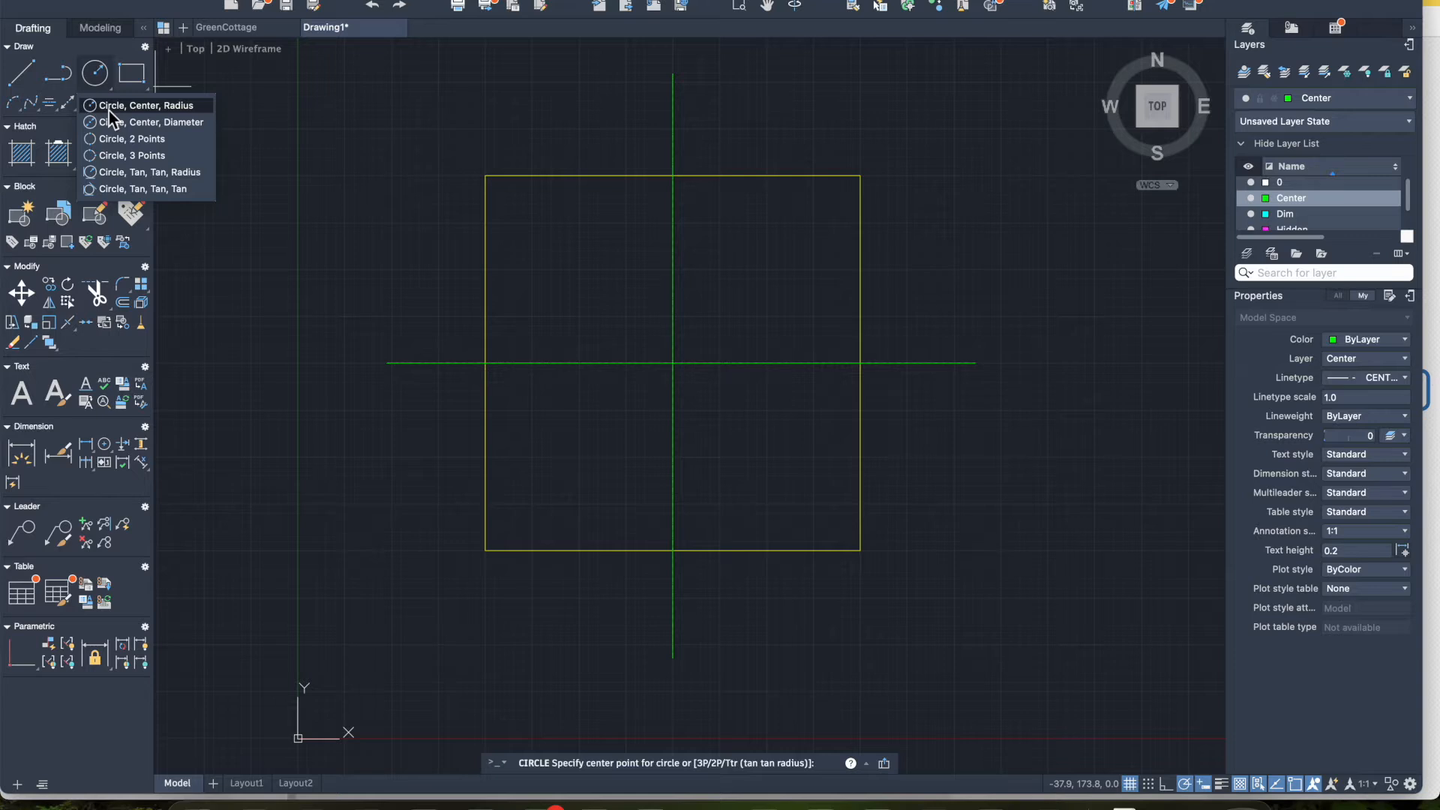
{"action": "left_click", "coordinate": [109, 111]}
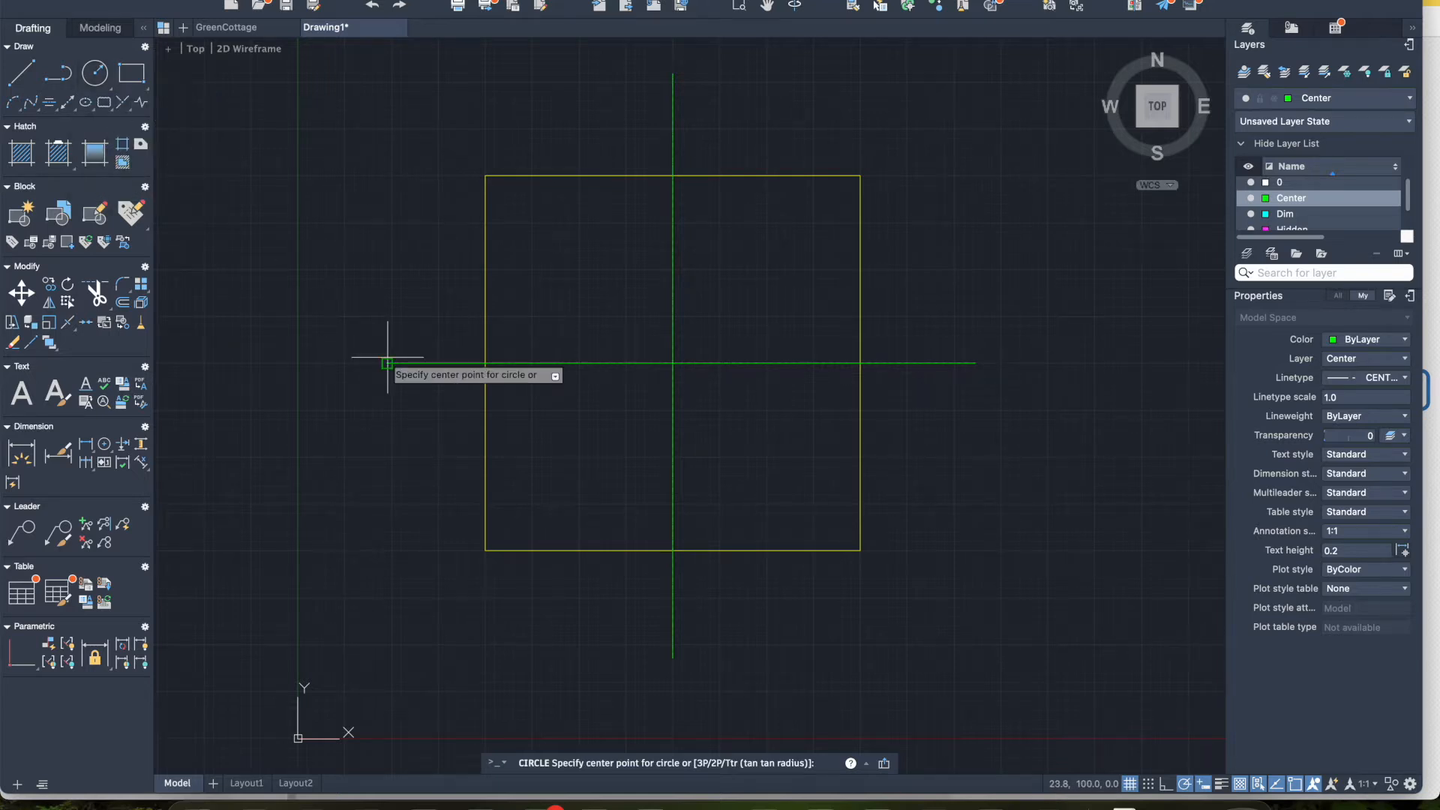
{"action": "left_click", "coordinate": [673, 363]}
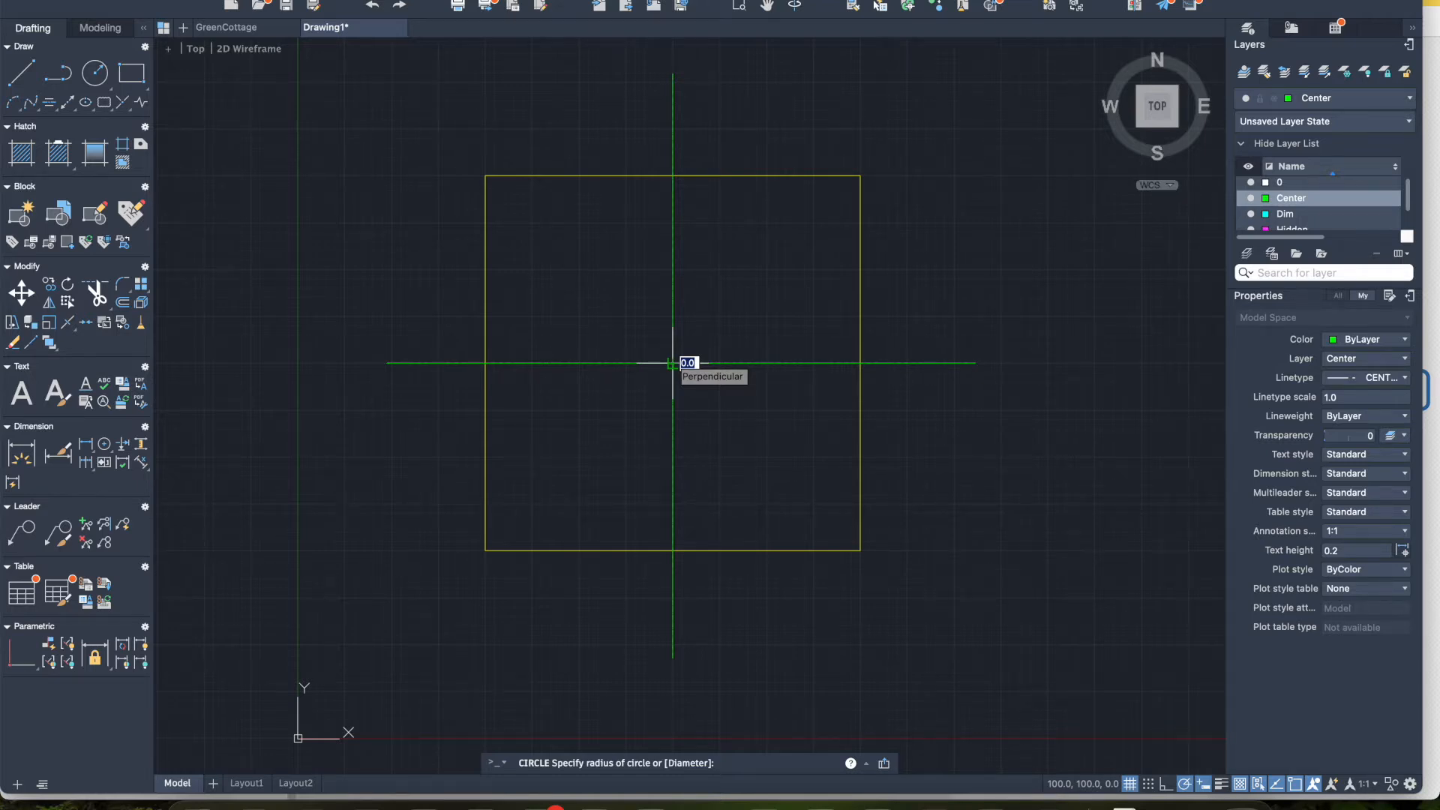
{"action": "type", "text": "40"}
{"action": "key", "text": "Return"}
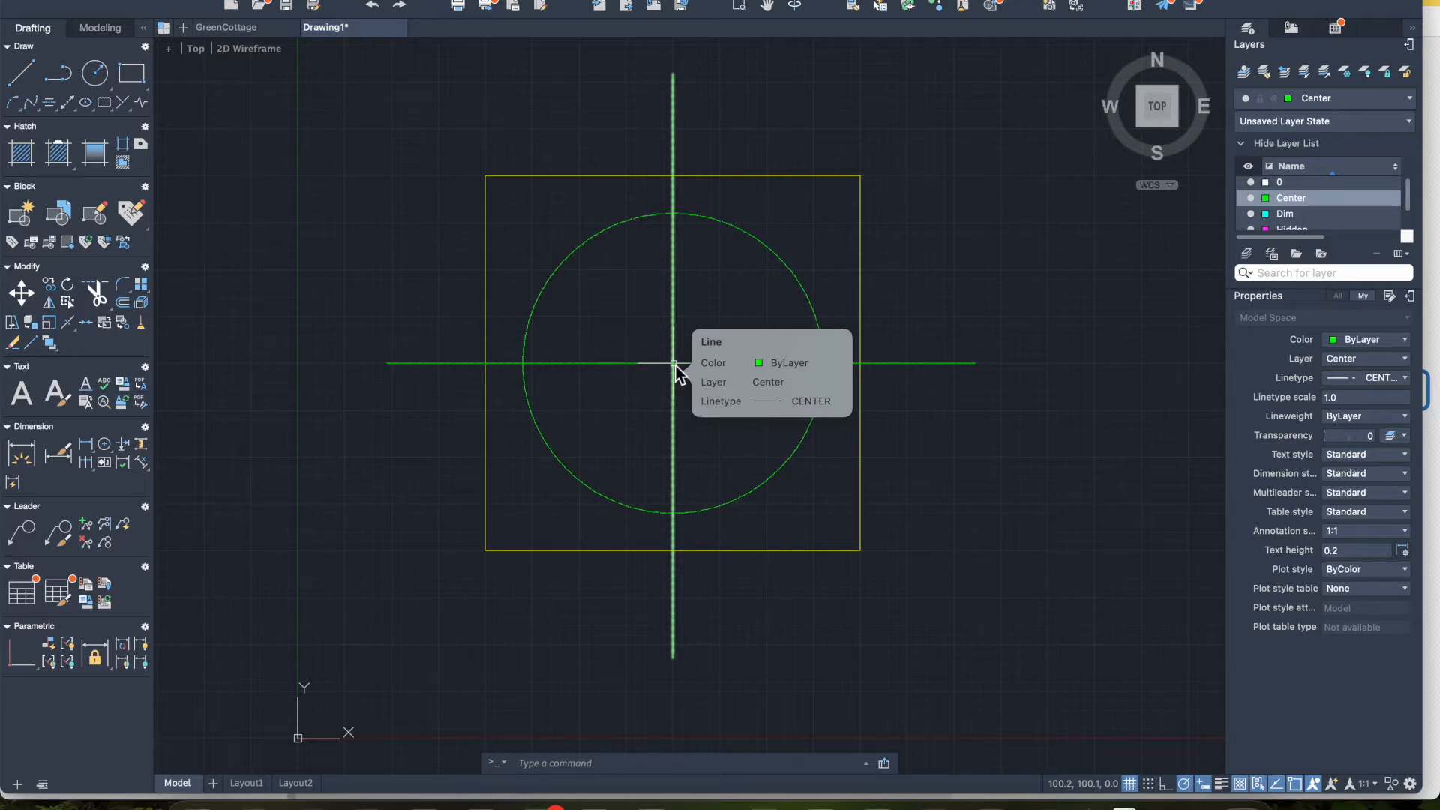
Draw a concentric circle of radius 45 around the same centerline intersection.
{"action": "key", "text": "Return"}
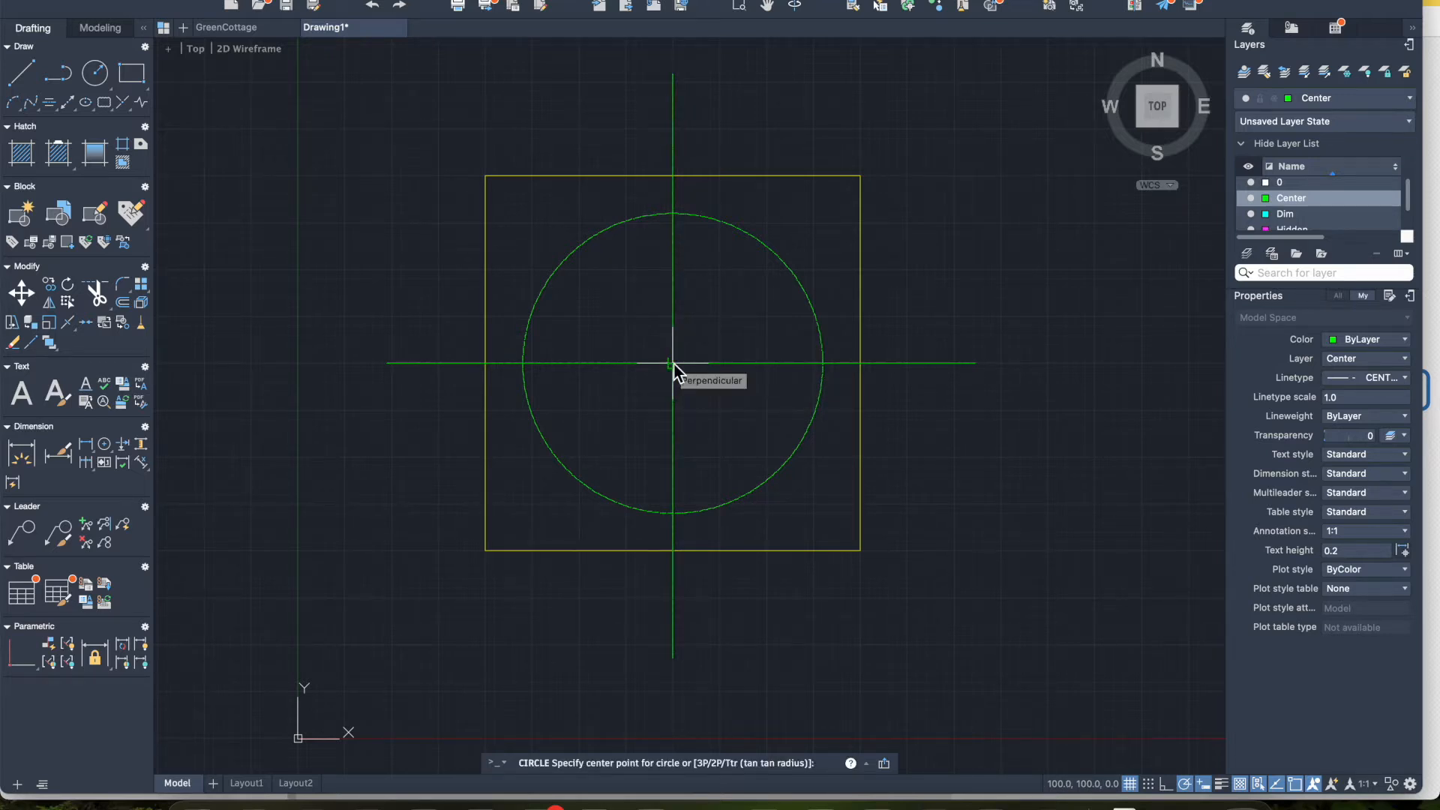
{"action": "left_click", "coordinate": [672, 363]}
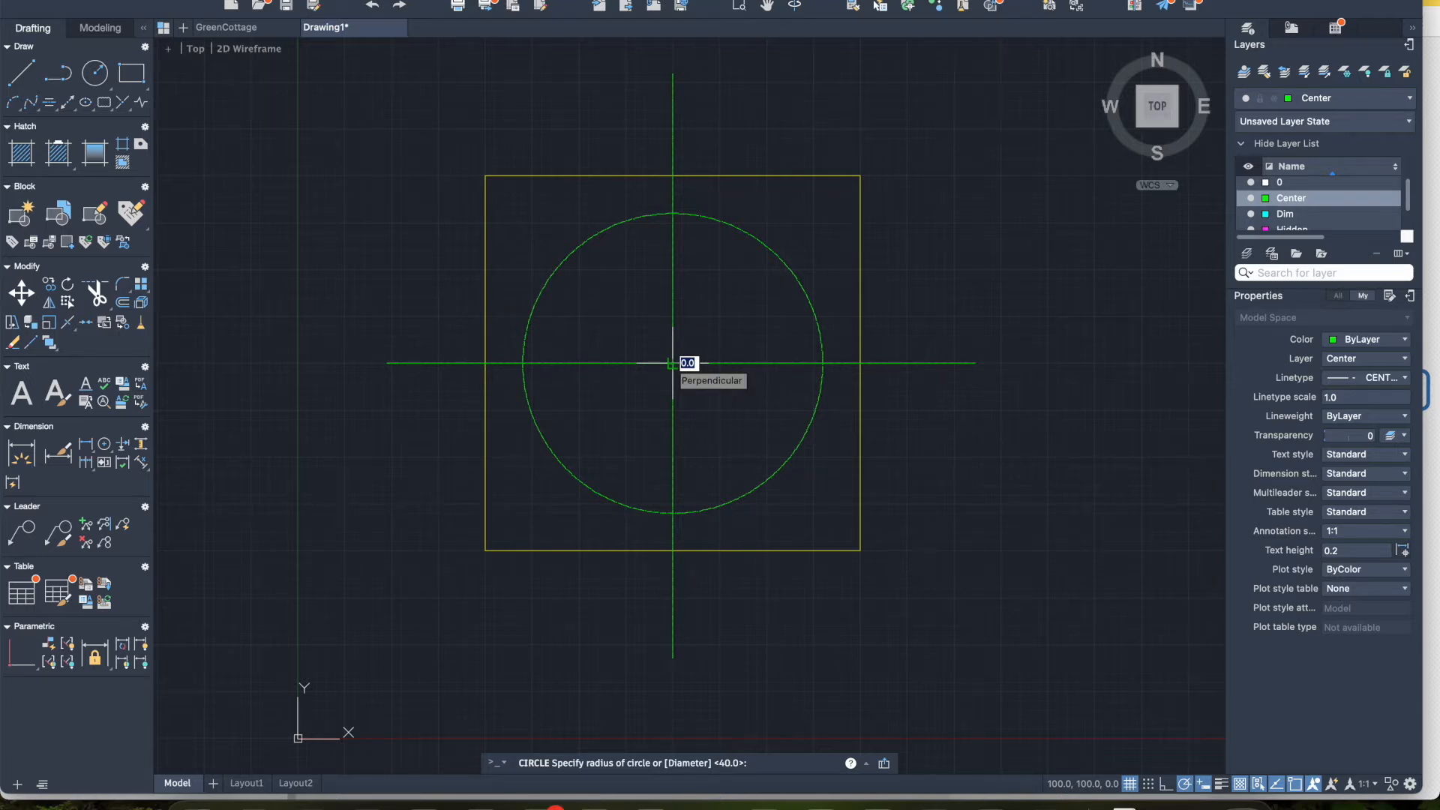
{"action": "type", "text": "45"}
{"action": "key", "text": "Return"}
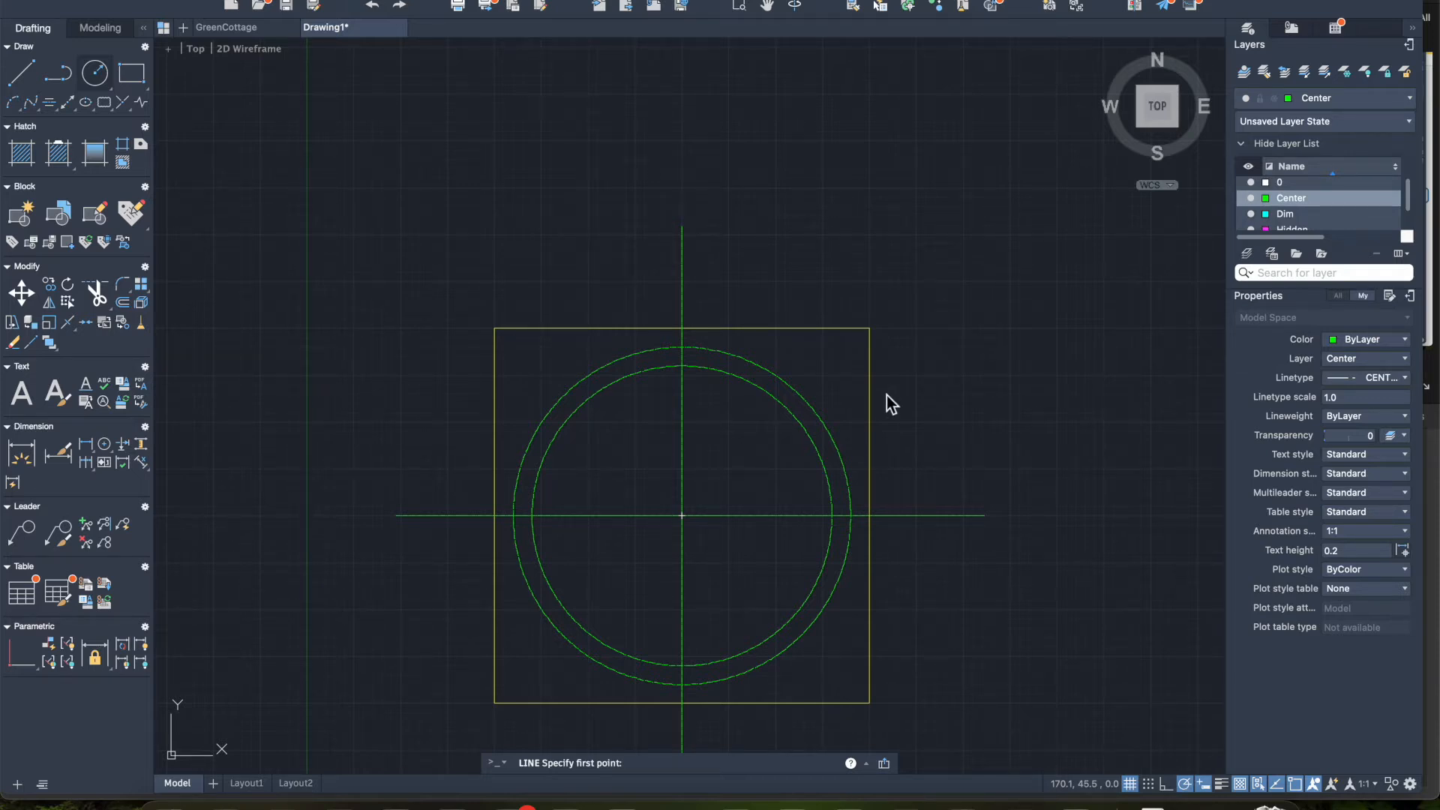
Make Objects the current layer.
{"action": "scroll", "coordinate": [886, 395], "scroll_direction": "up", "scroll_amount": 1}
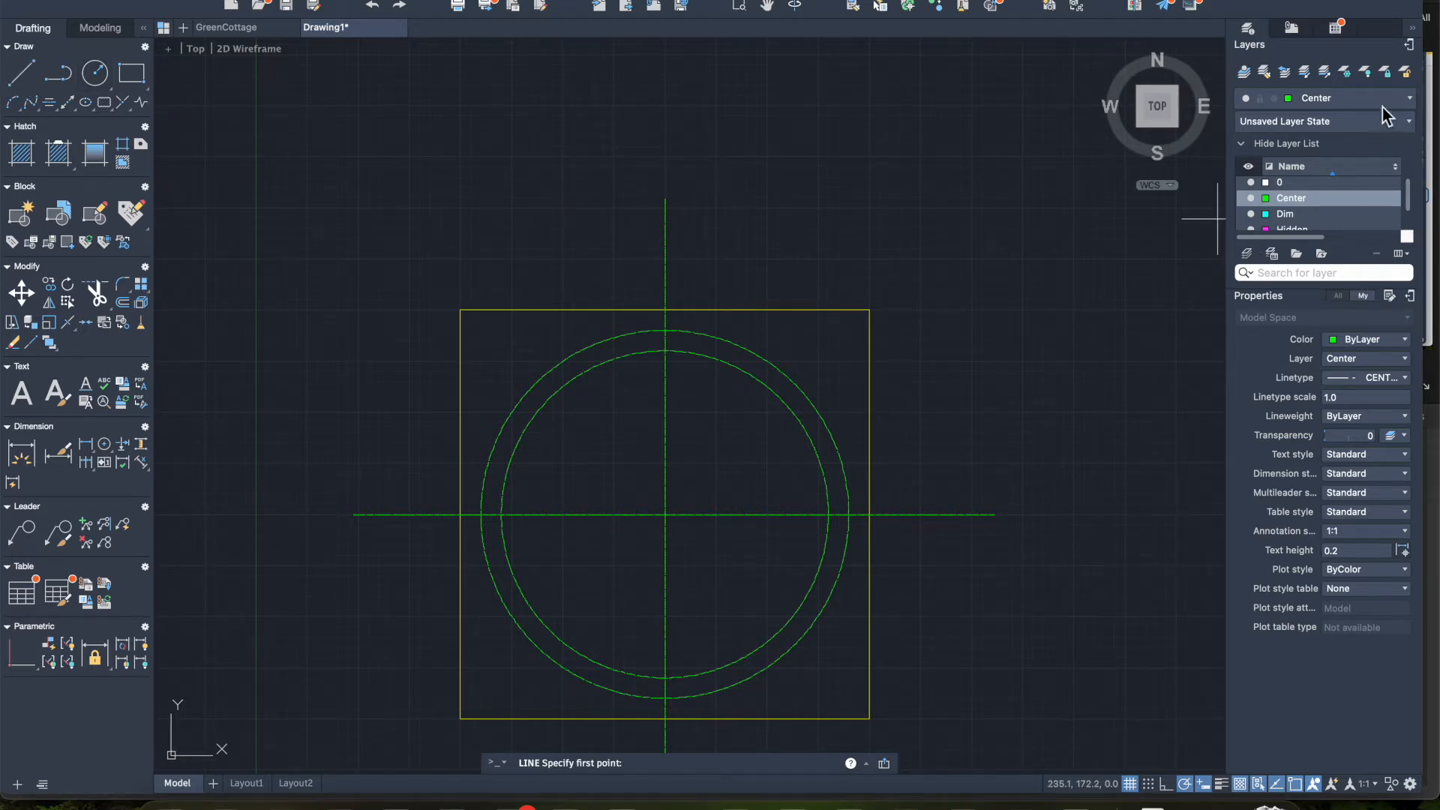
{"action": "left_click", "coordinate": [1408, 99]}
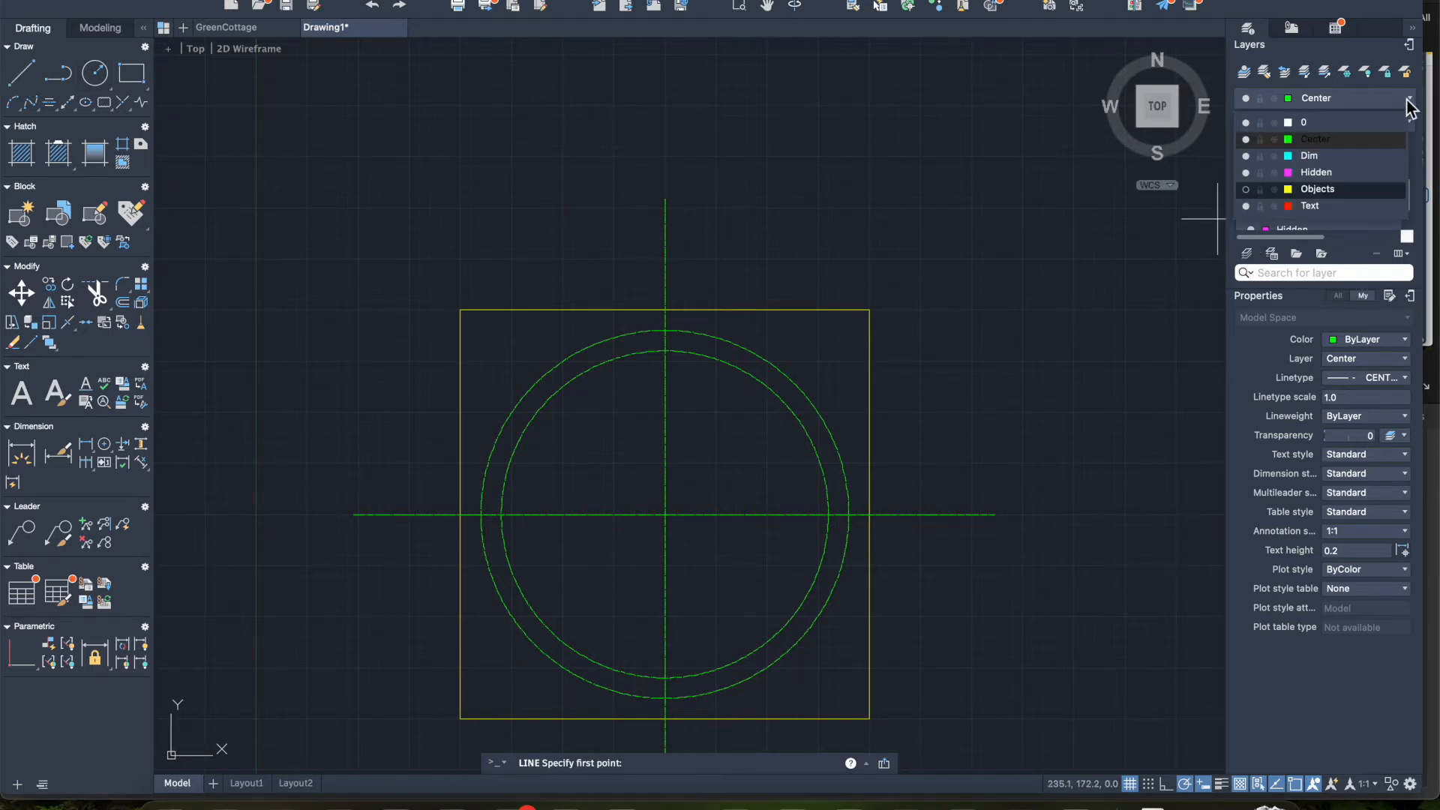
{"action": "left_click", "coordinate": [1342, 189]}
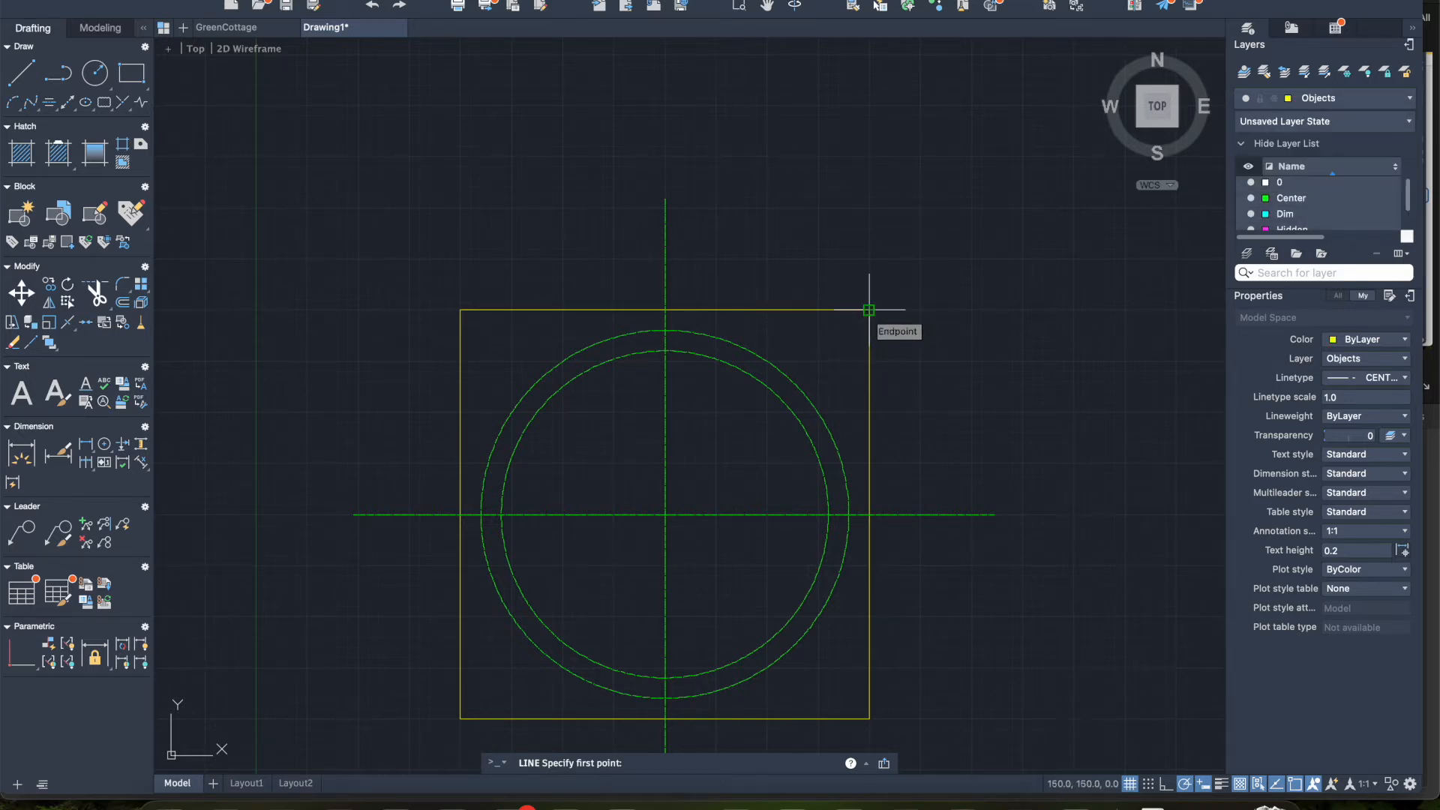
From the square's upper-right corner, draw connected lines 10 units left, 60 up, 80 left and 60 down to the square's upper edge.
{"action": "left_click", "coordinate": [869, 309]}
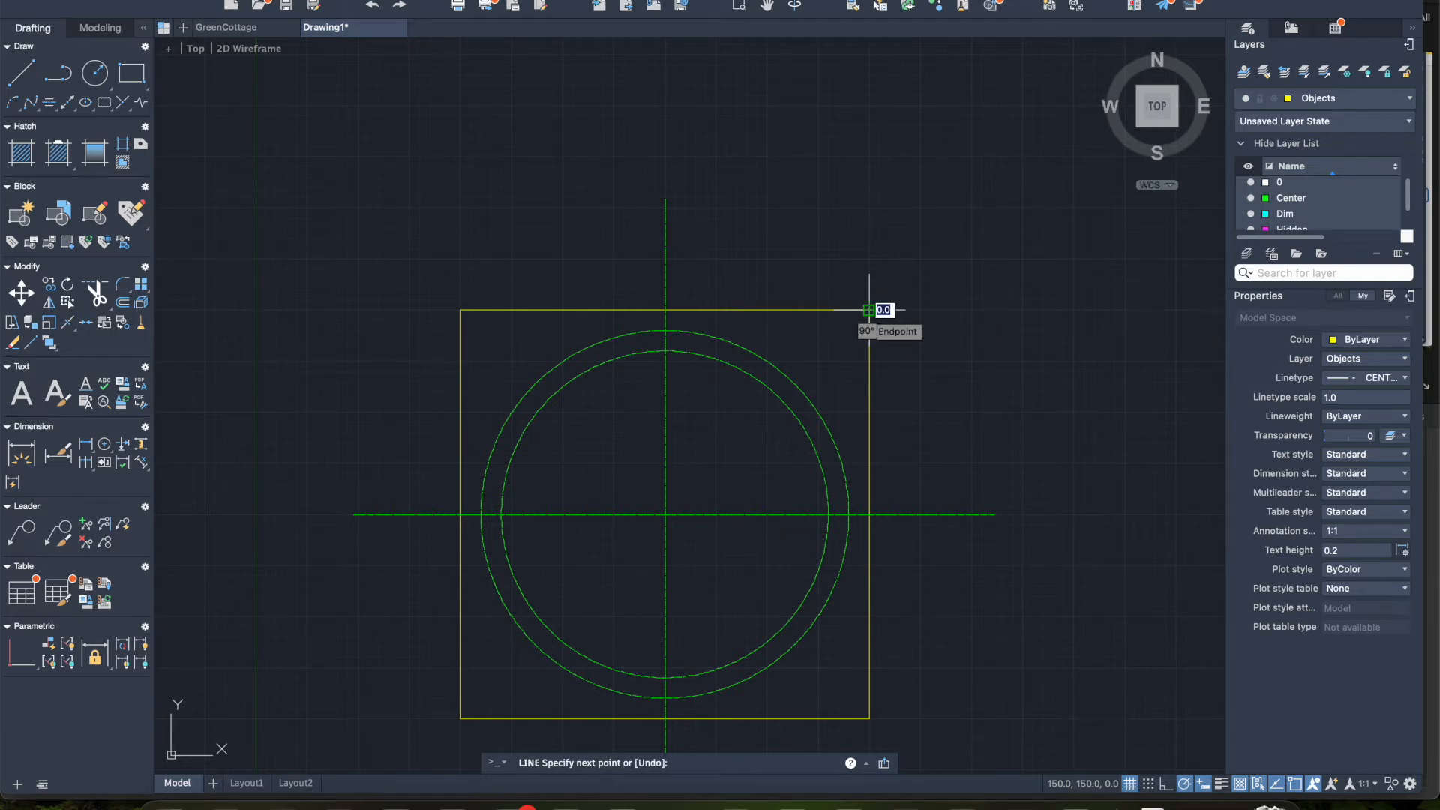
{"action": "type", "text": "10"}
{"action": "key", "text": "Return"}
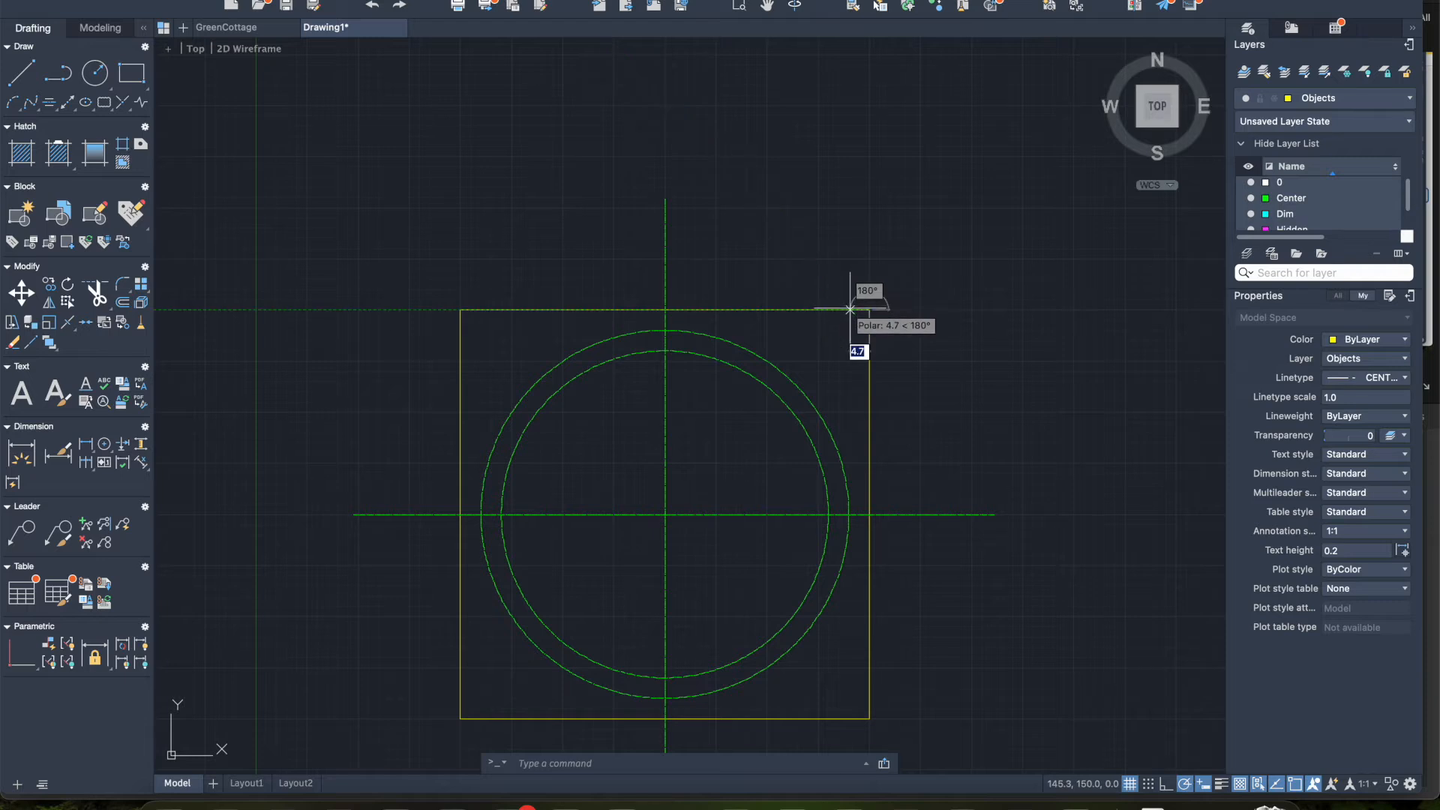
{"action": "type", "text": "10"}
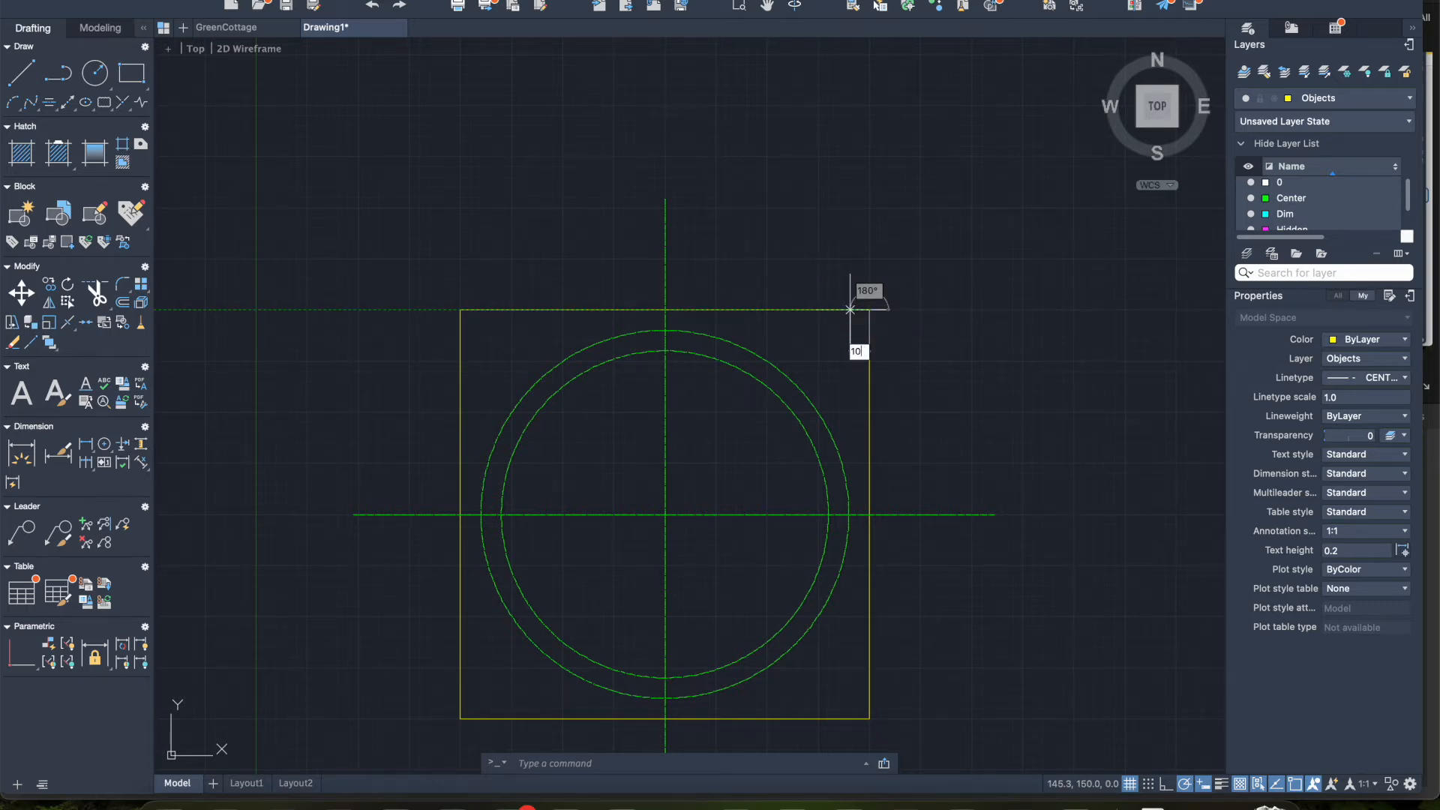
{"action": "key", "text": "Return"}
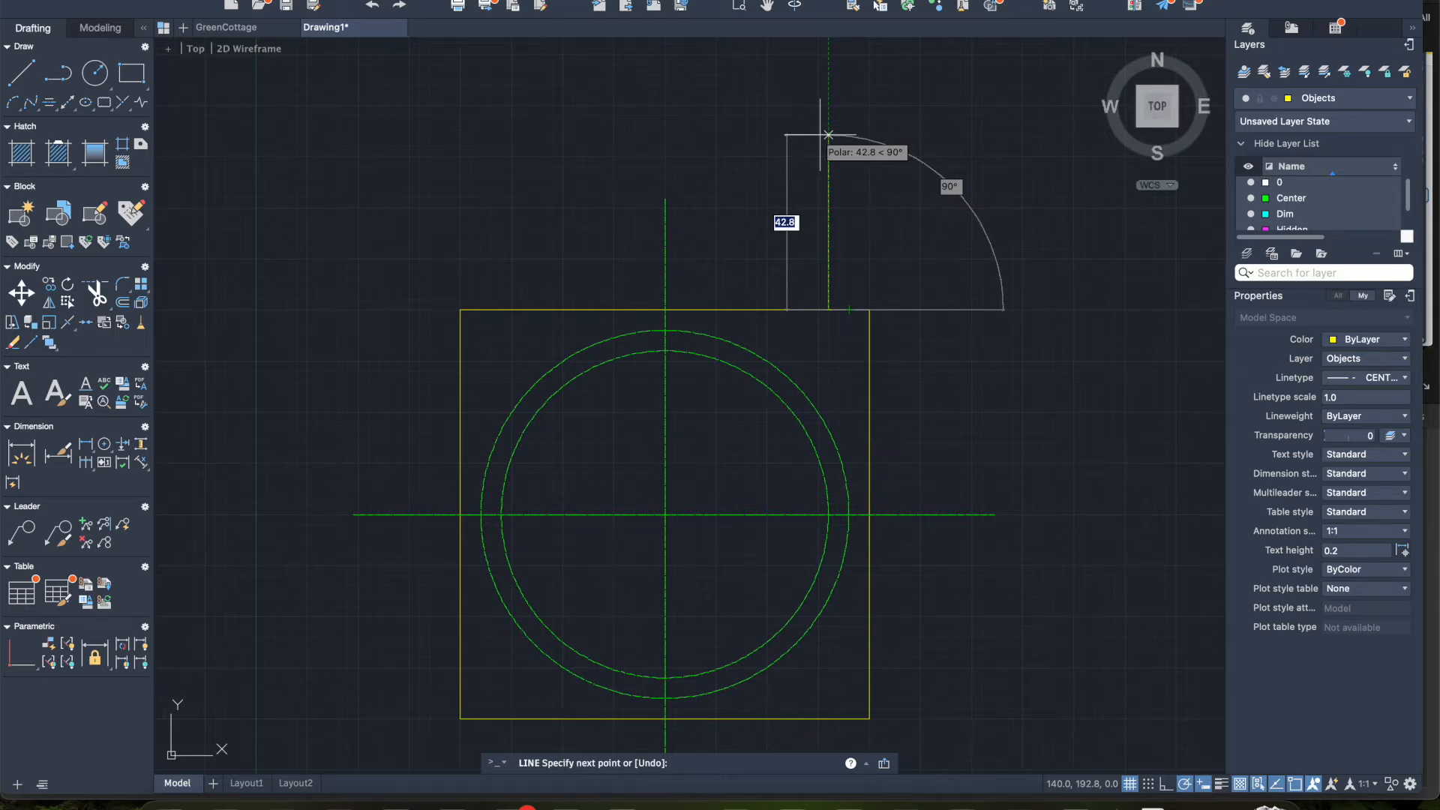
{"action": "left_click", "coordinate": [828, 135]}
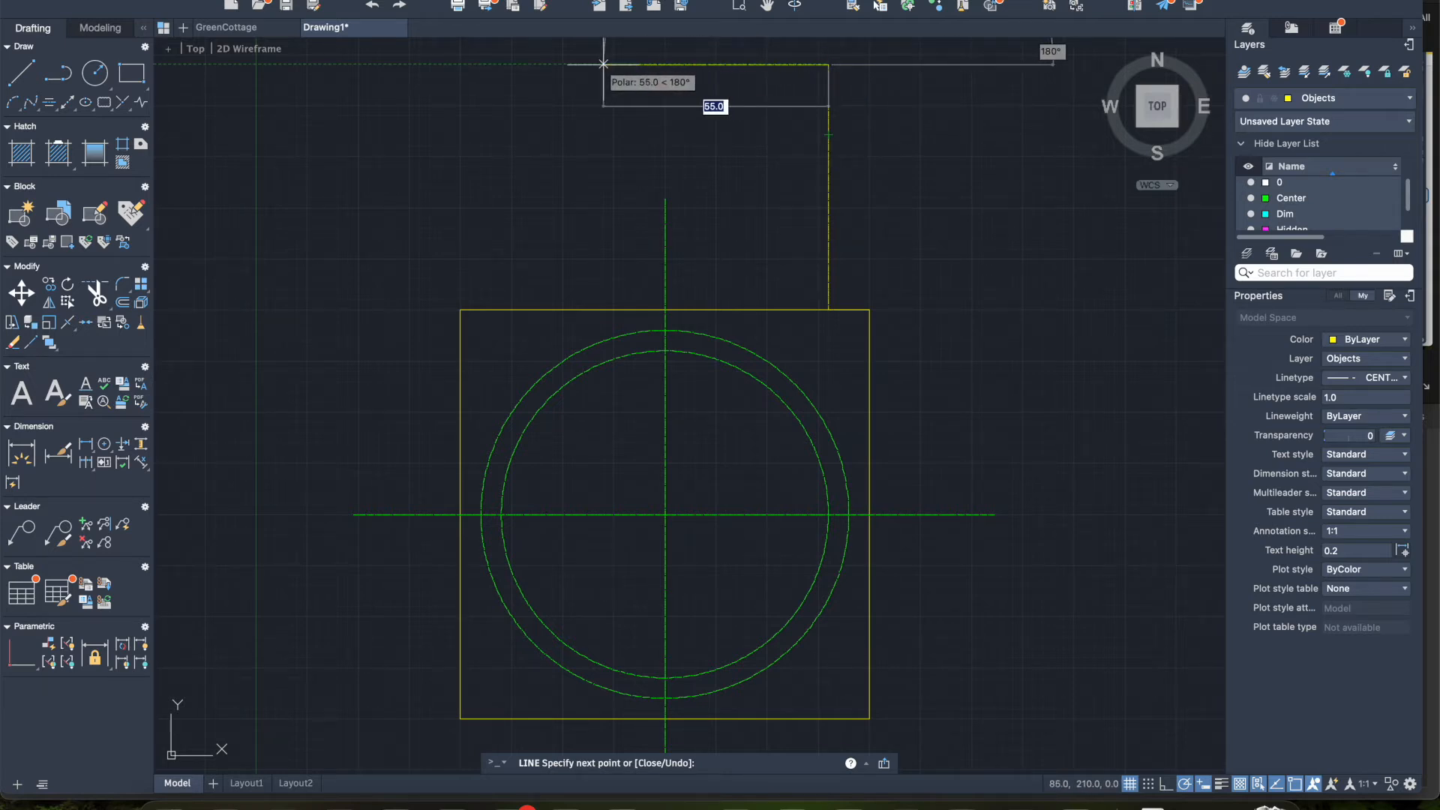
{"action": "left_click", "coordinate": [501, 64]}
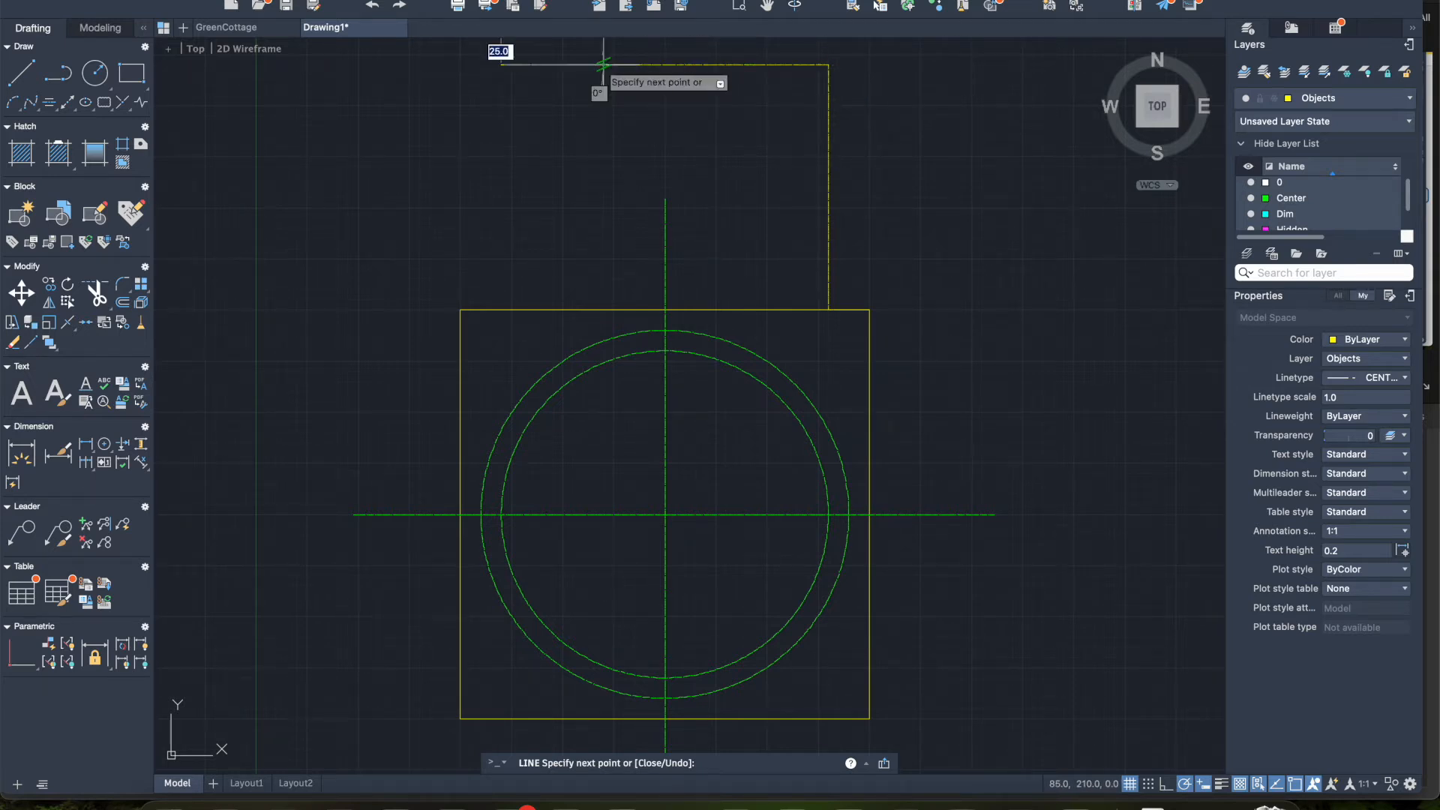
{"action": "left_click", "coordinate": [501, 246]}
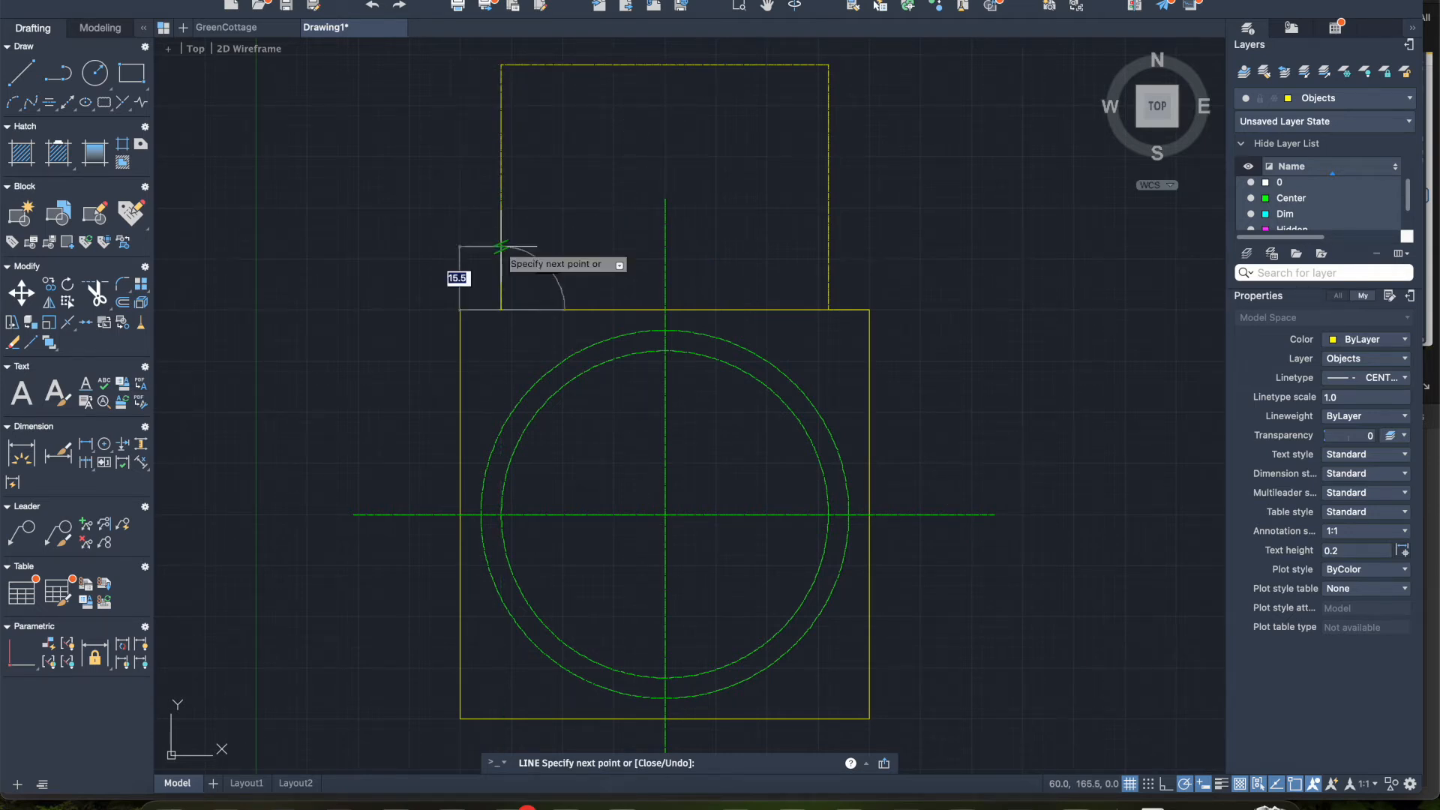
{"action": "key", "text": "Escape"}
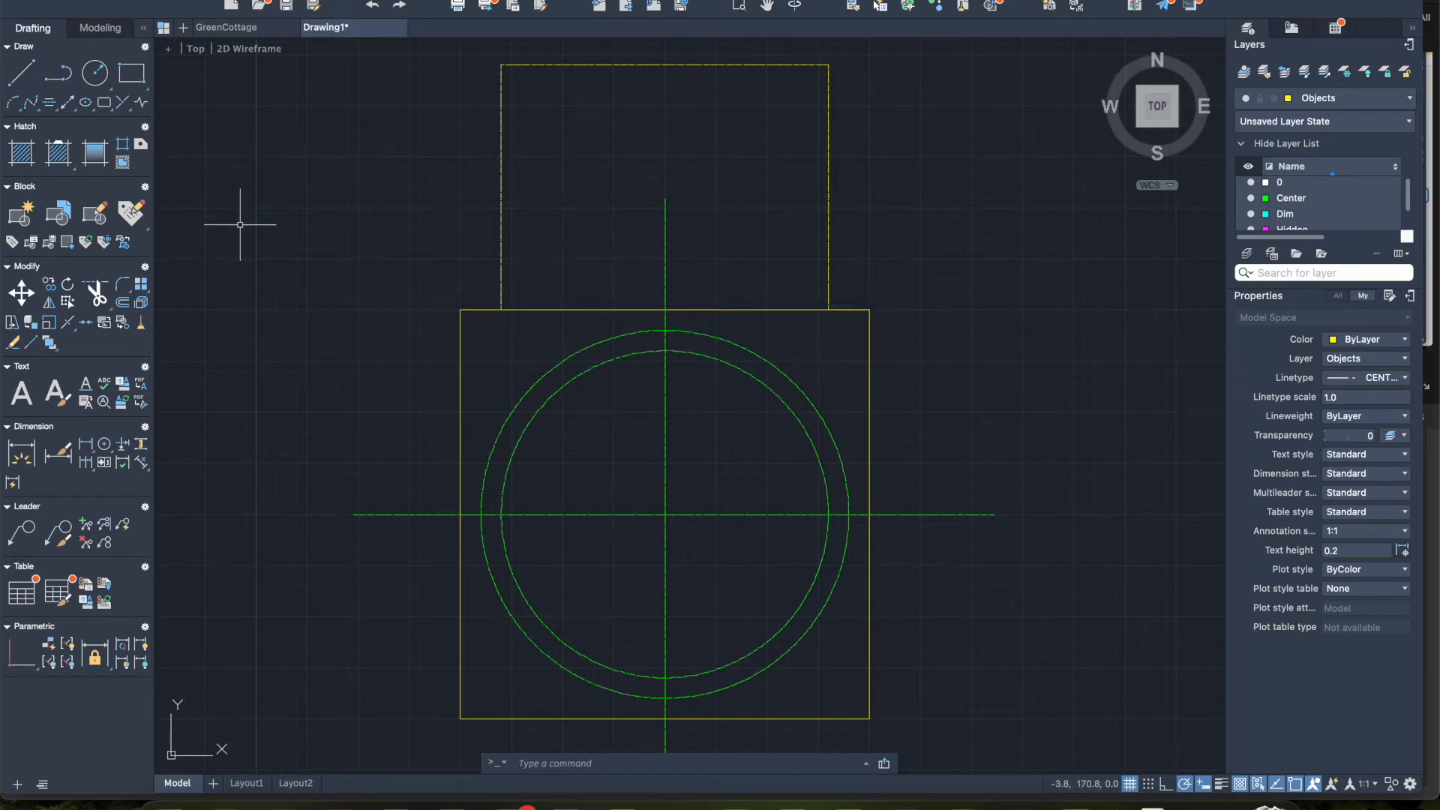
{"action": "left_click", "coordinate": [93, 292]}
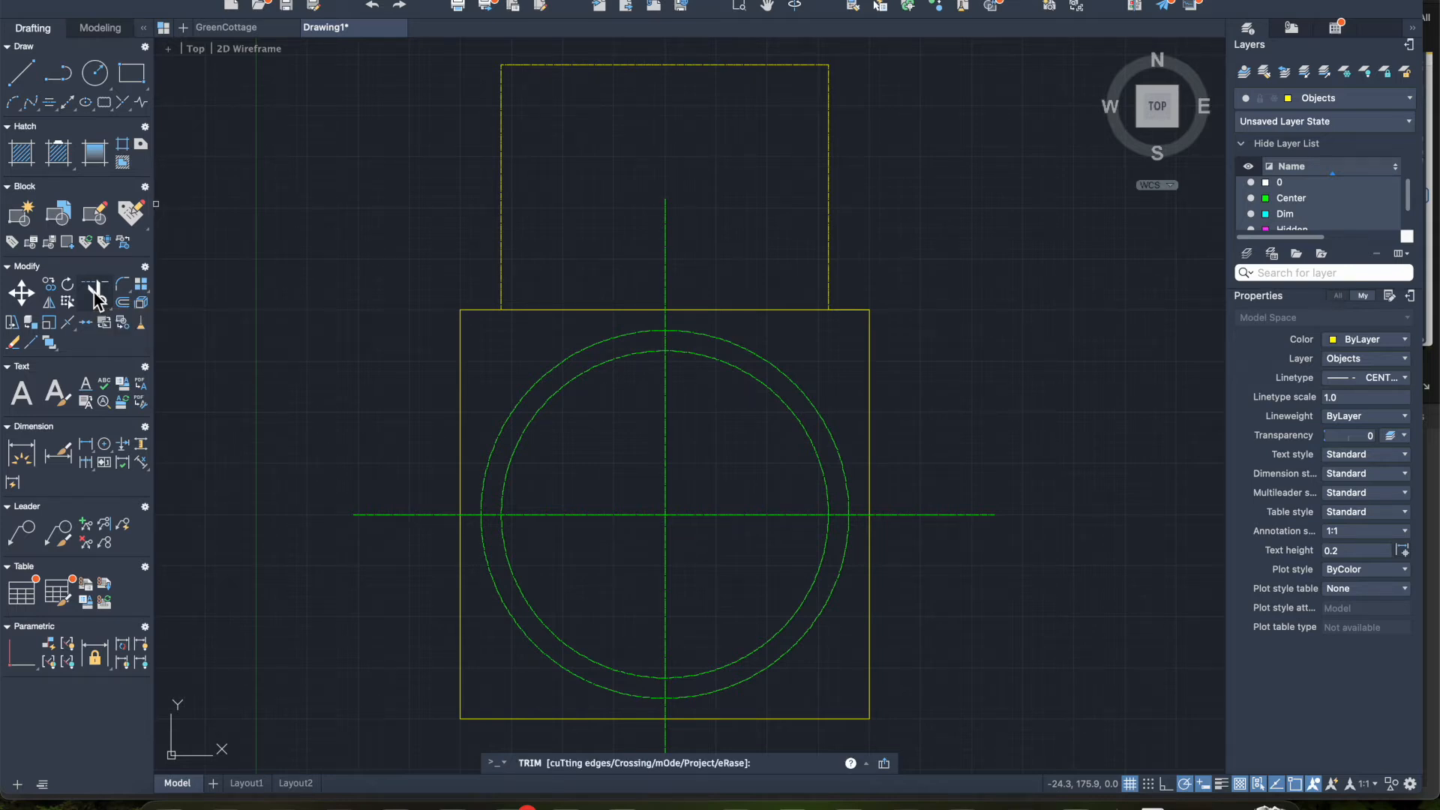
{"action": "left_click", "coordinate": [849, 312]}
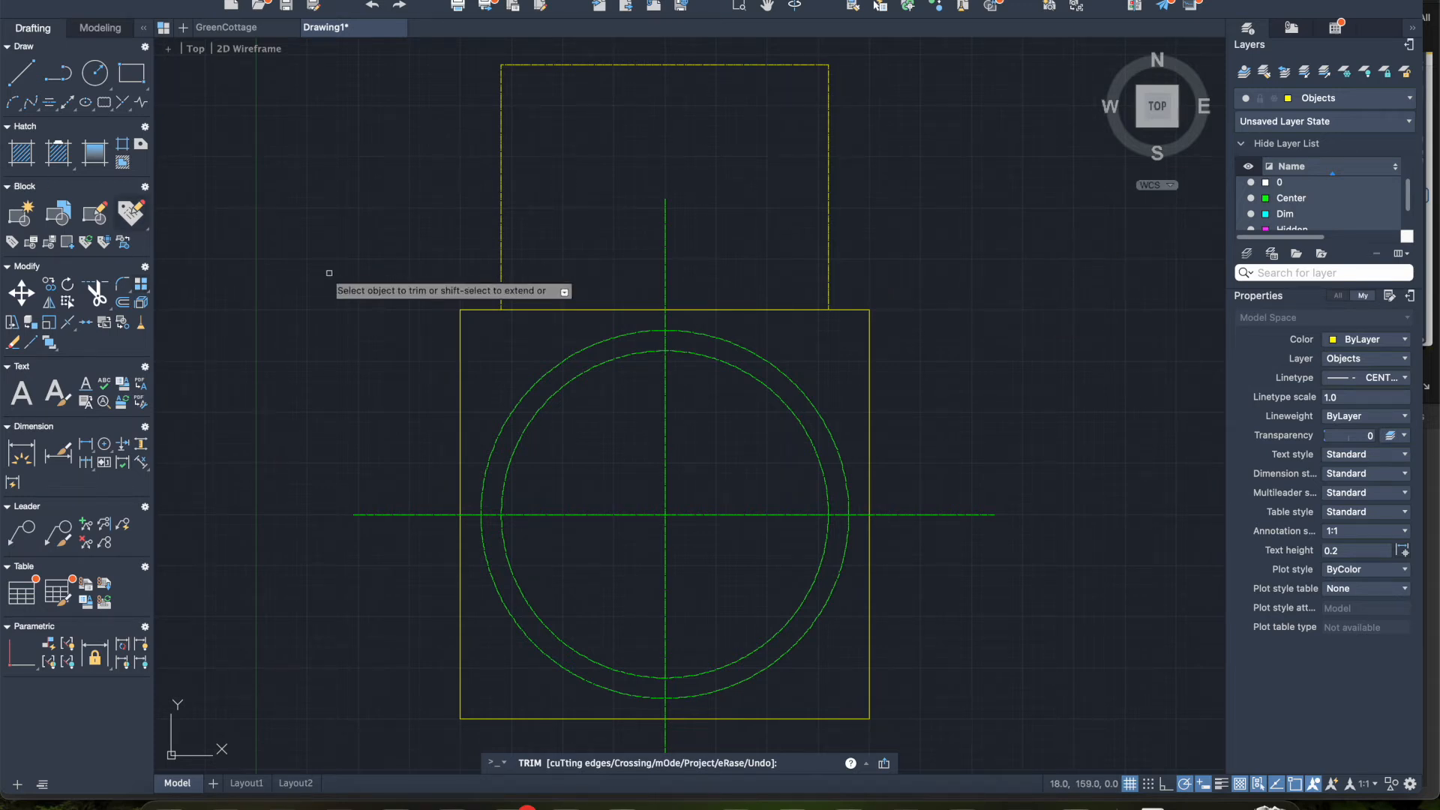
{"action": "key", "text": "Escape"}
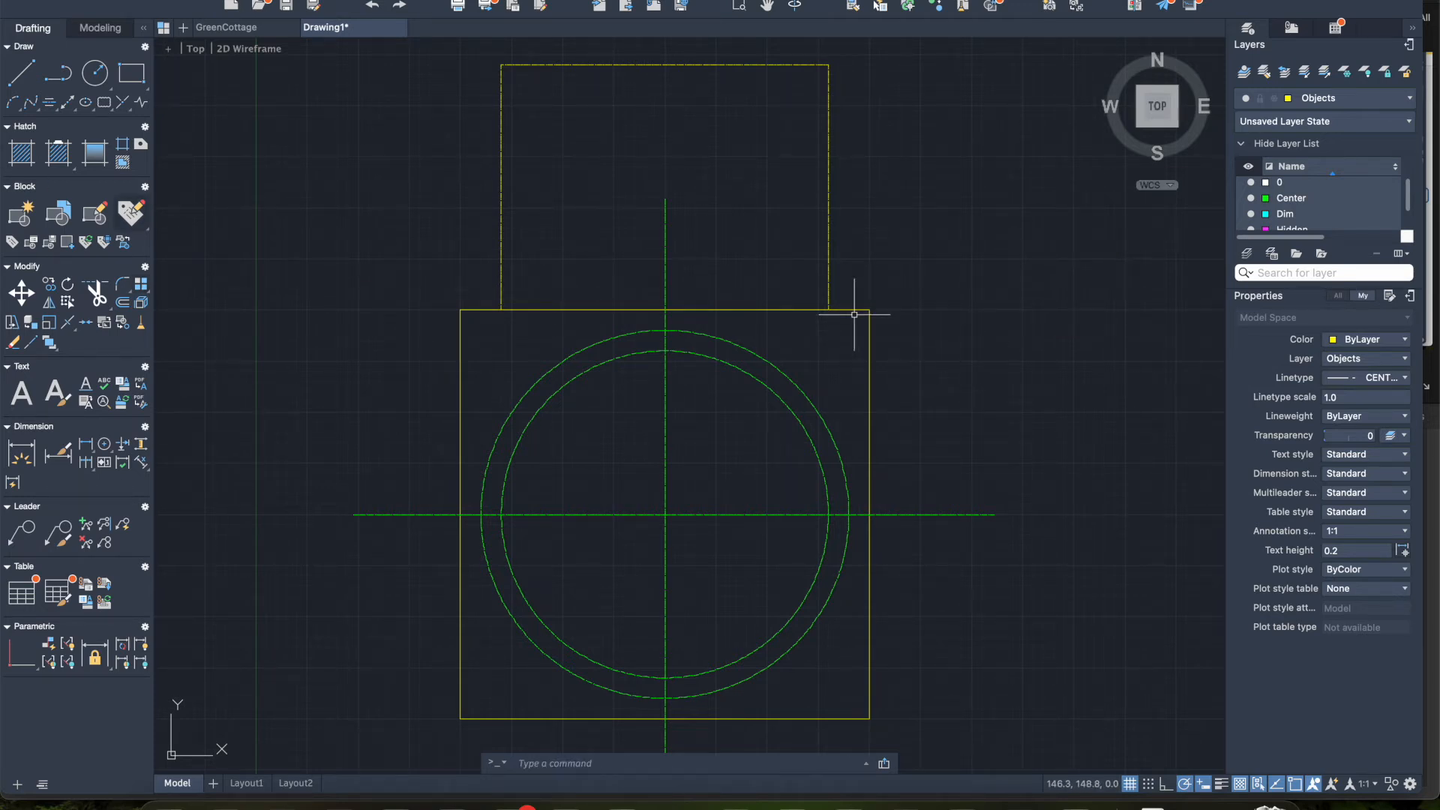
{"action": "mouse_move", "coordinate": [857, 312]}
{"action": "left_click", "coordinate": [924, 307]}
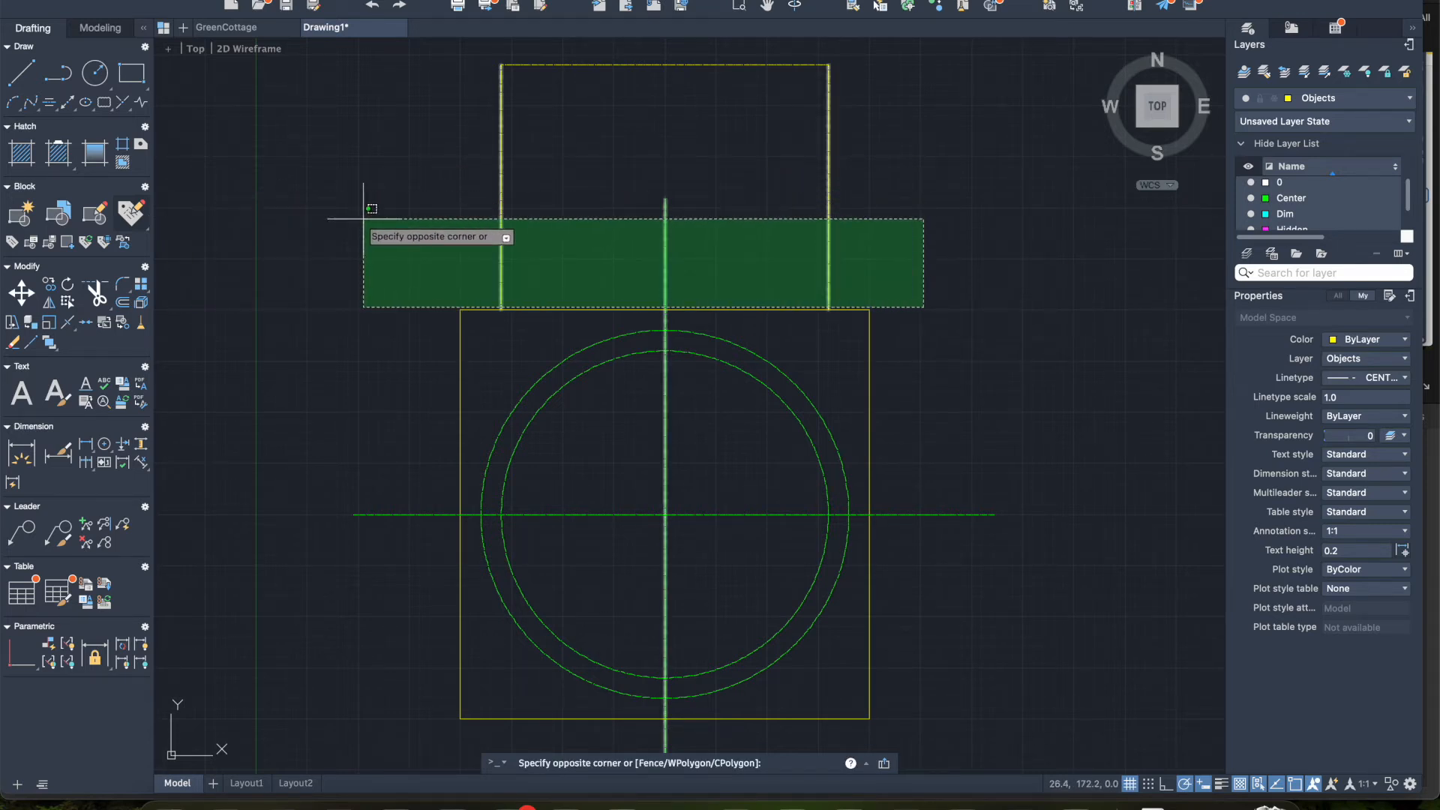
{"action": "key", "text": "Escape"}
{"action": "scroll", "coordinate": [744, 371], "scroll_direction": "down", "scroll_amount": 5}
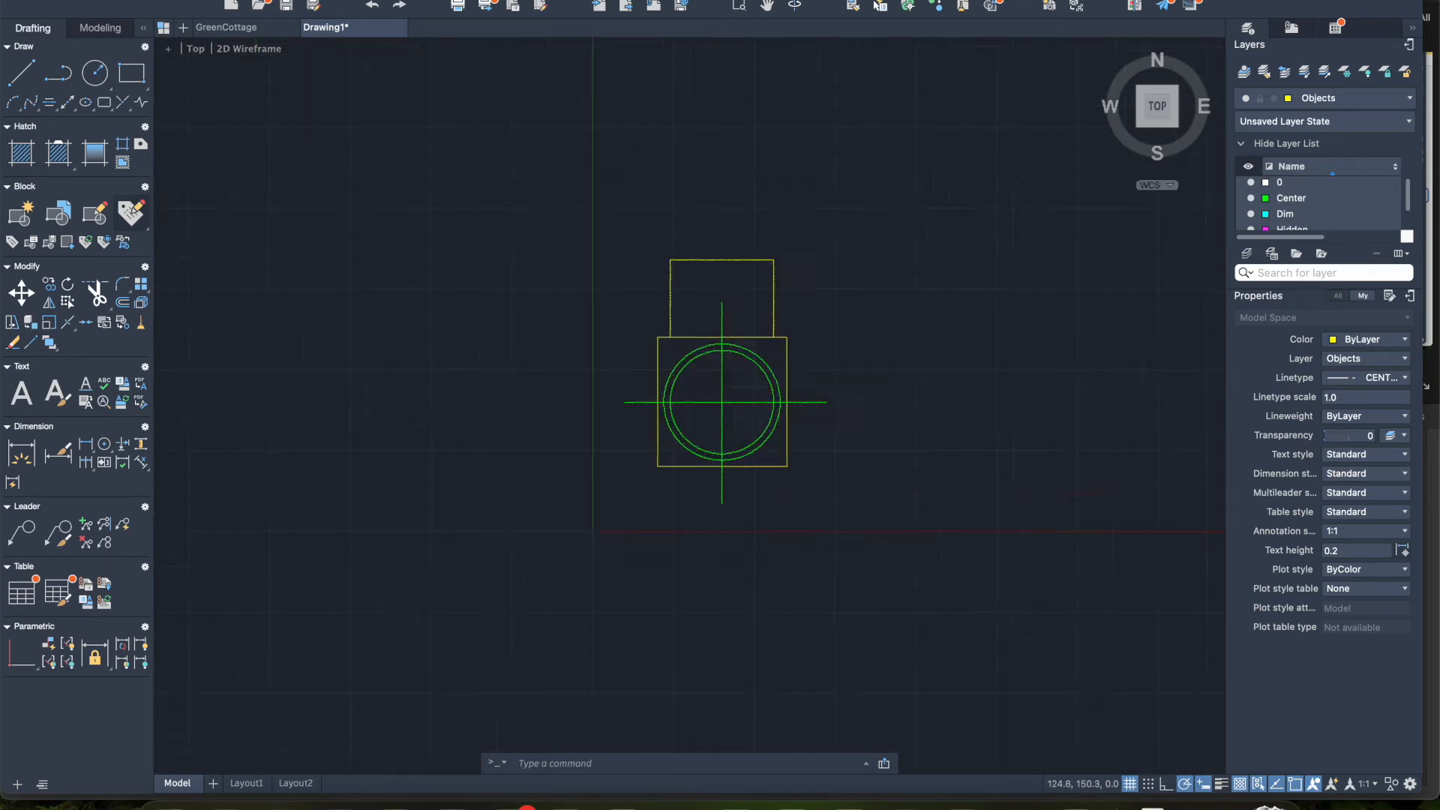
{"action": "scroll", "coordinate": [744, 372], "scroll_direction": "up", "scroll_amount": 4}
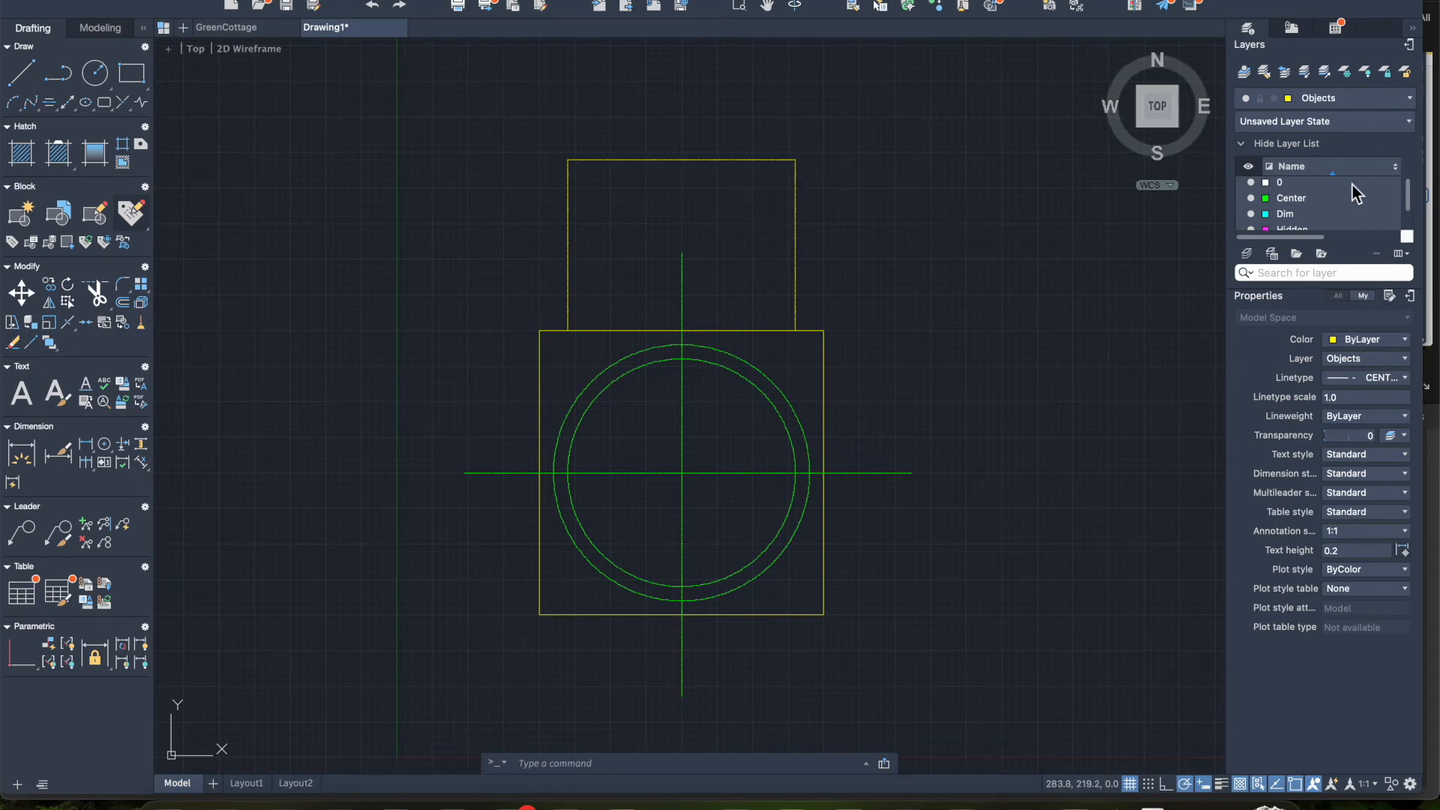
Make Center the current layer for the line about to start.
{"action": "scroll", "coordinate": [1330, 210], "scroll_direction": "down", "scroll_amount": 3}
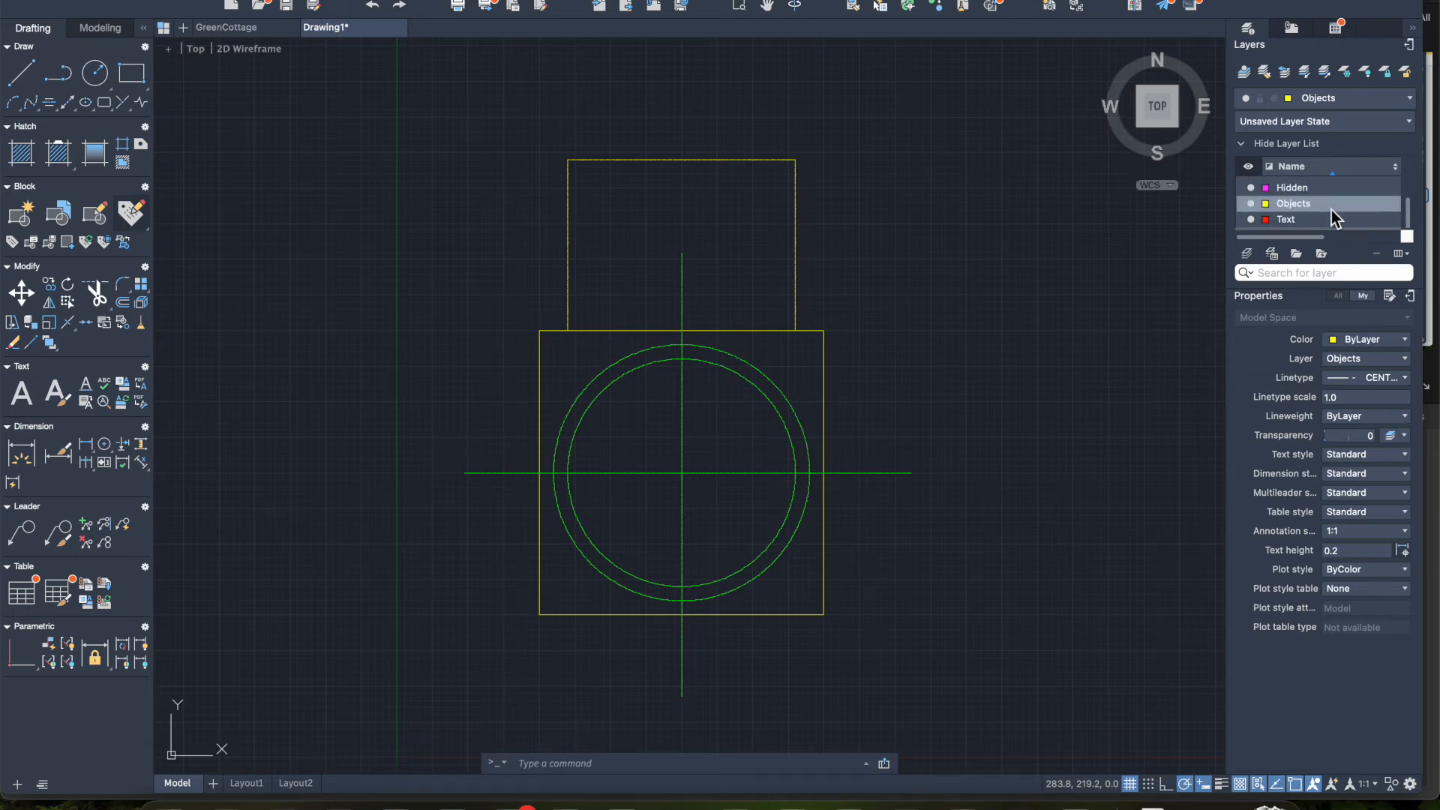
{"action": "scroll", "coordinate": [1330, 210], "scroll_direction": "up", "scroll_amount": 3}
{"action": "left_click", "coordinate": [1312, 200]}
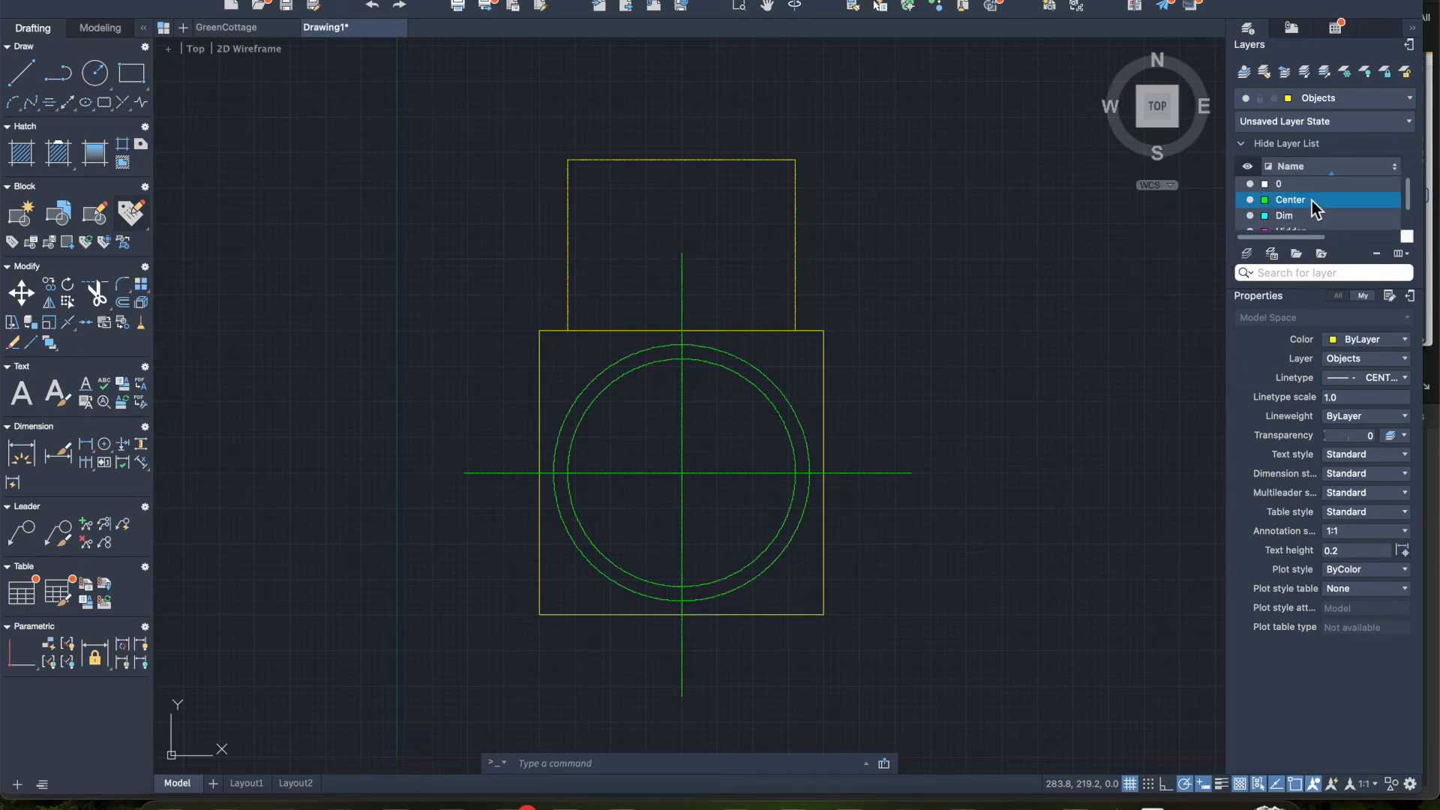
{"action": "left_click", "coordinate": [21, 73]}
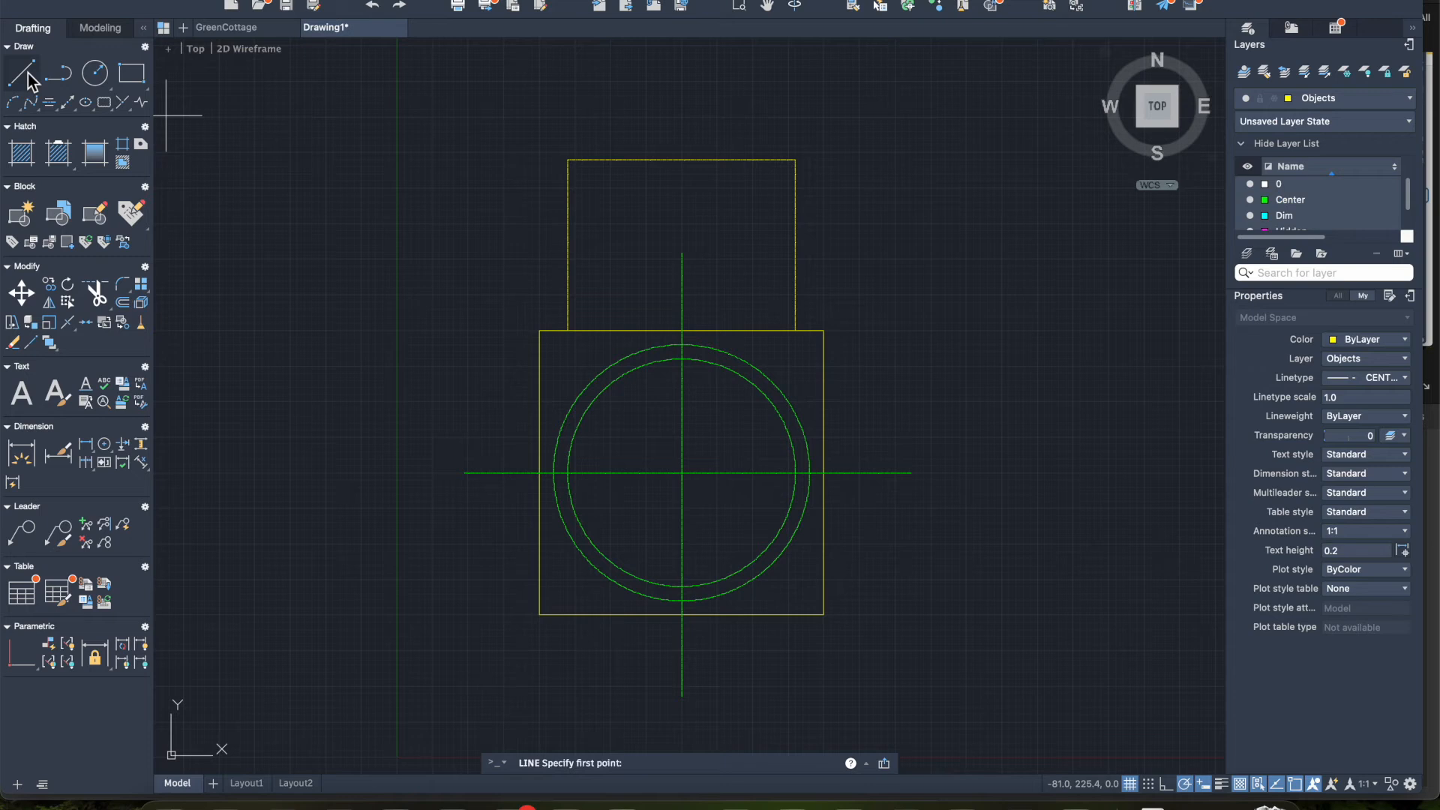
{"action": "left_click", "coordinate": [1352, 102]}
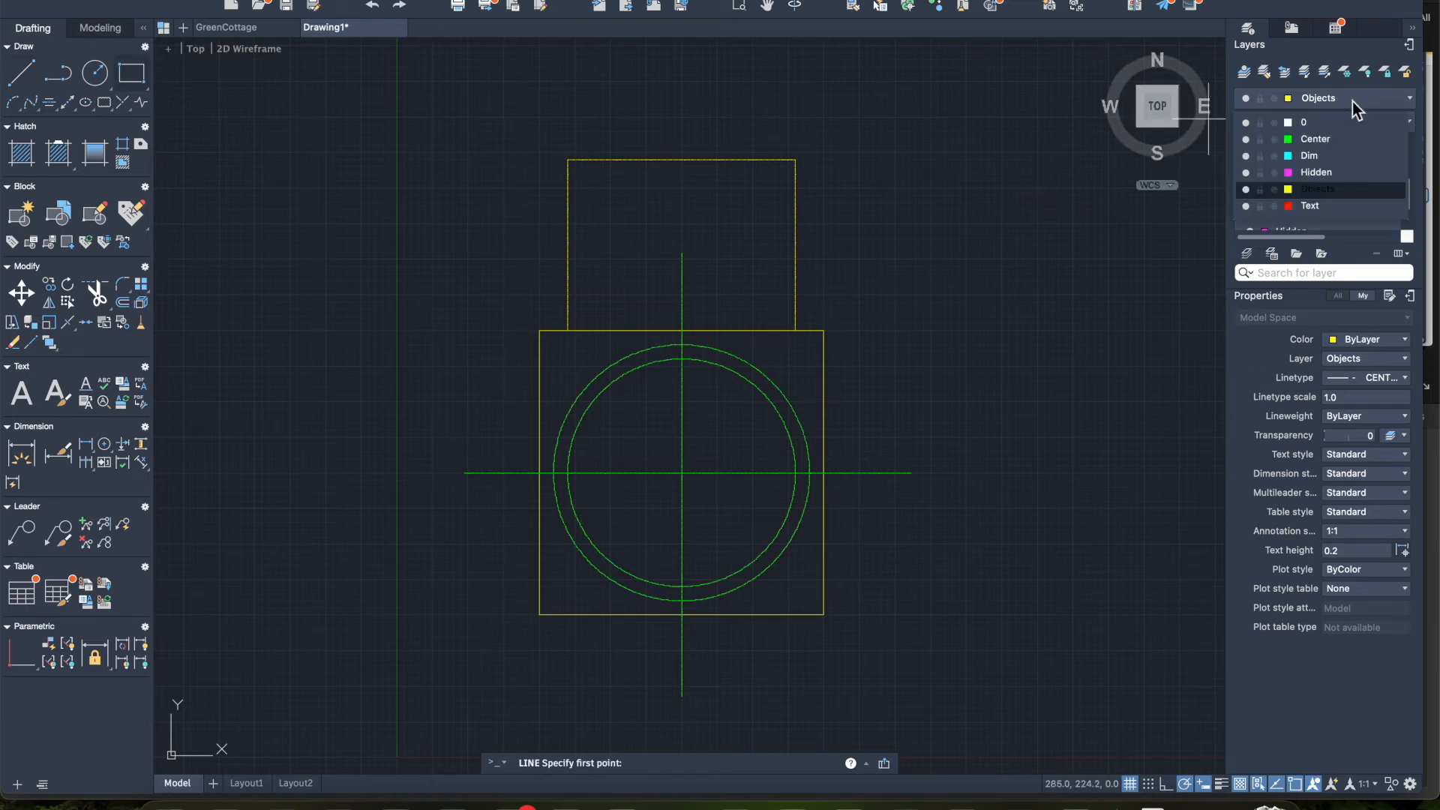
{"action": "left_click", "coordinate": [1326, 145]}
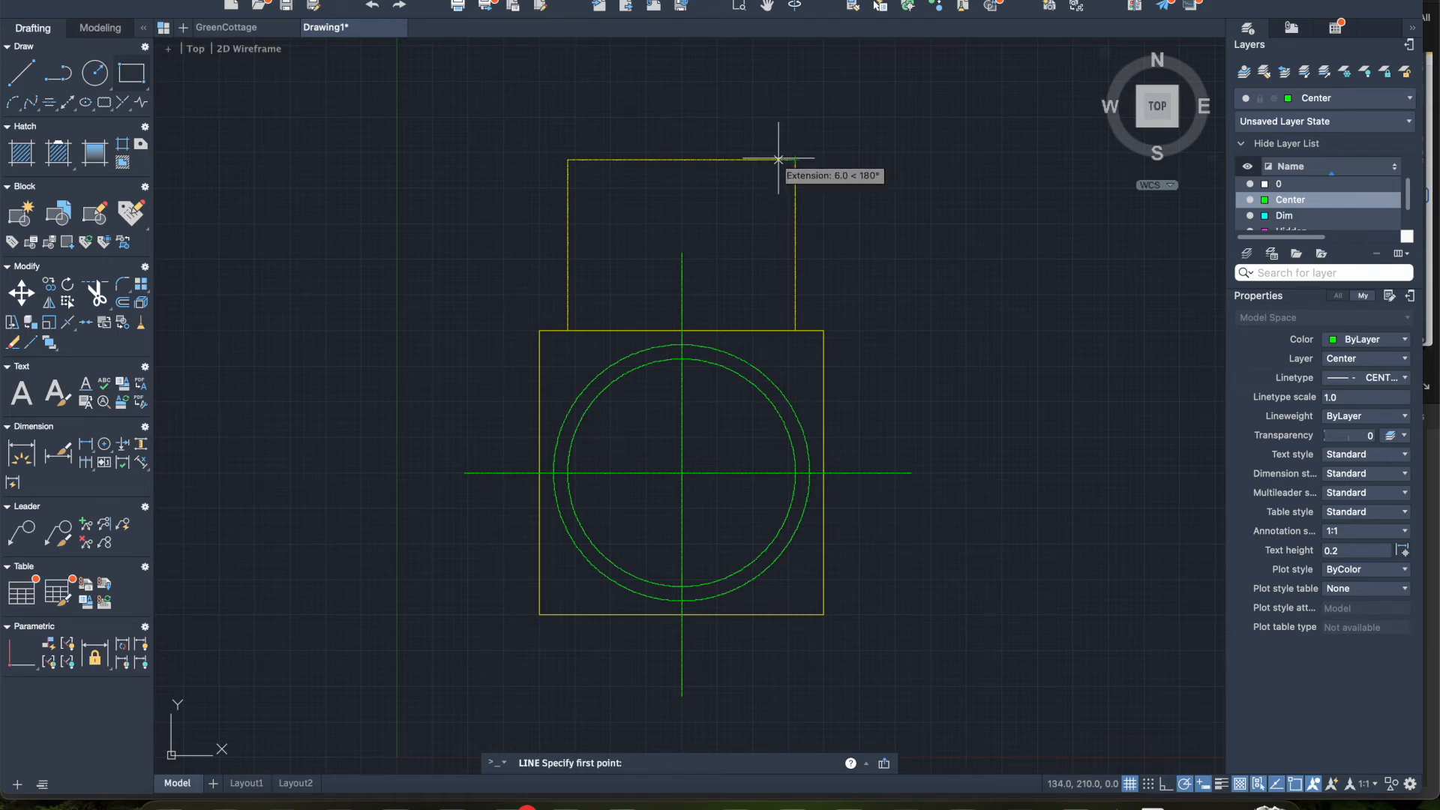
From the upper rectangle's upper-right corner, draw connected lines 5 units left, 25 down and 70 left.
{"action": "left_click", "coordinate": [795, 160]}
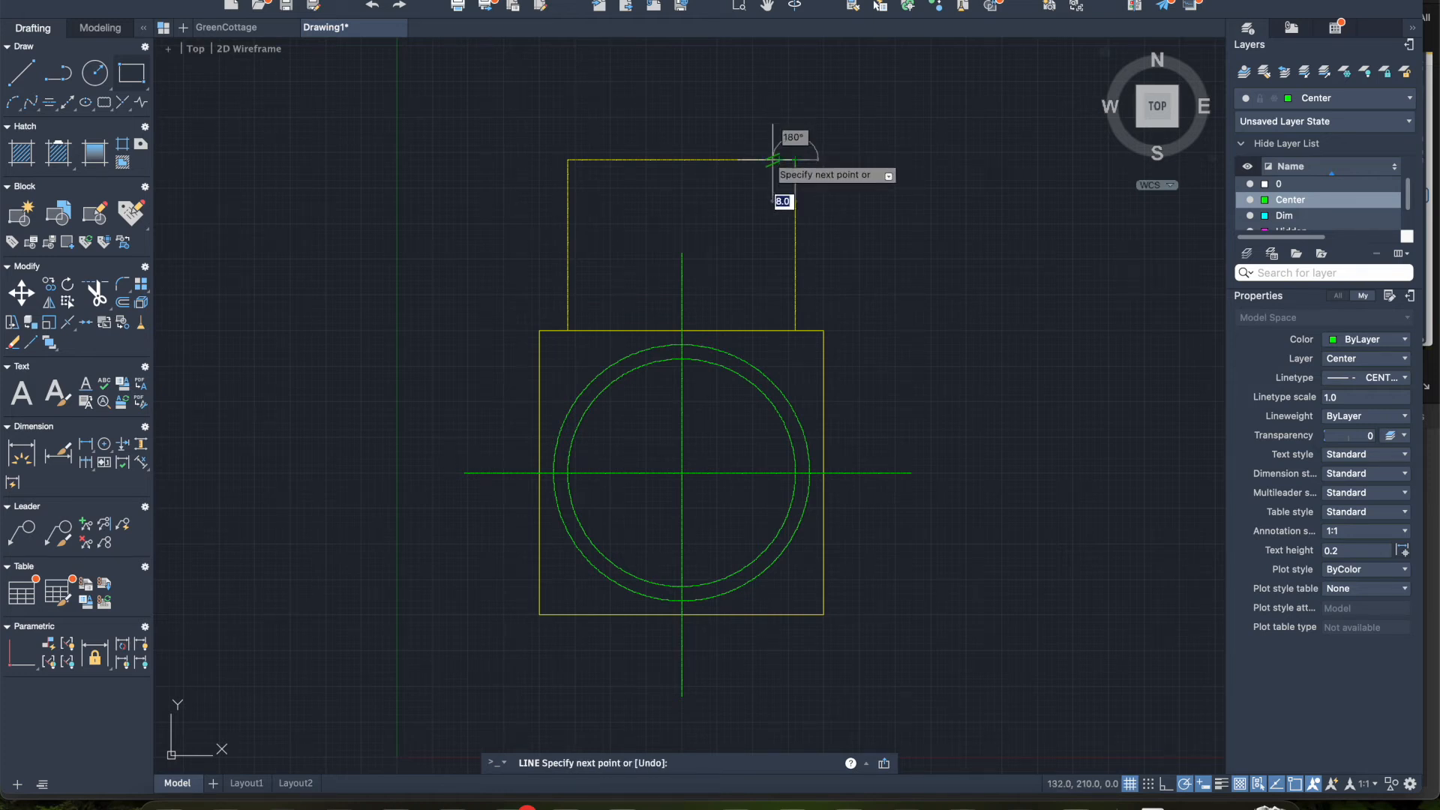
{"action": "type", "text": "5"}
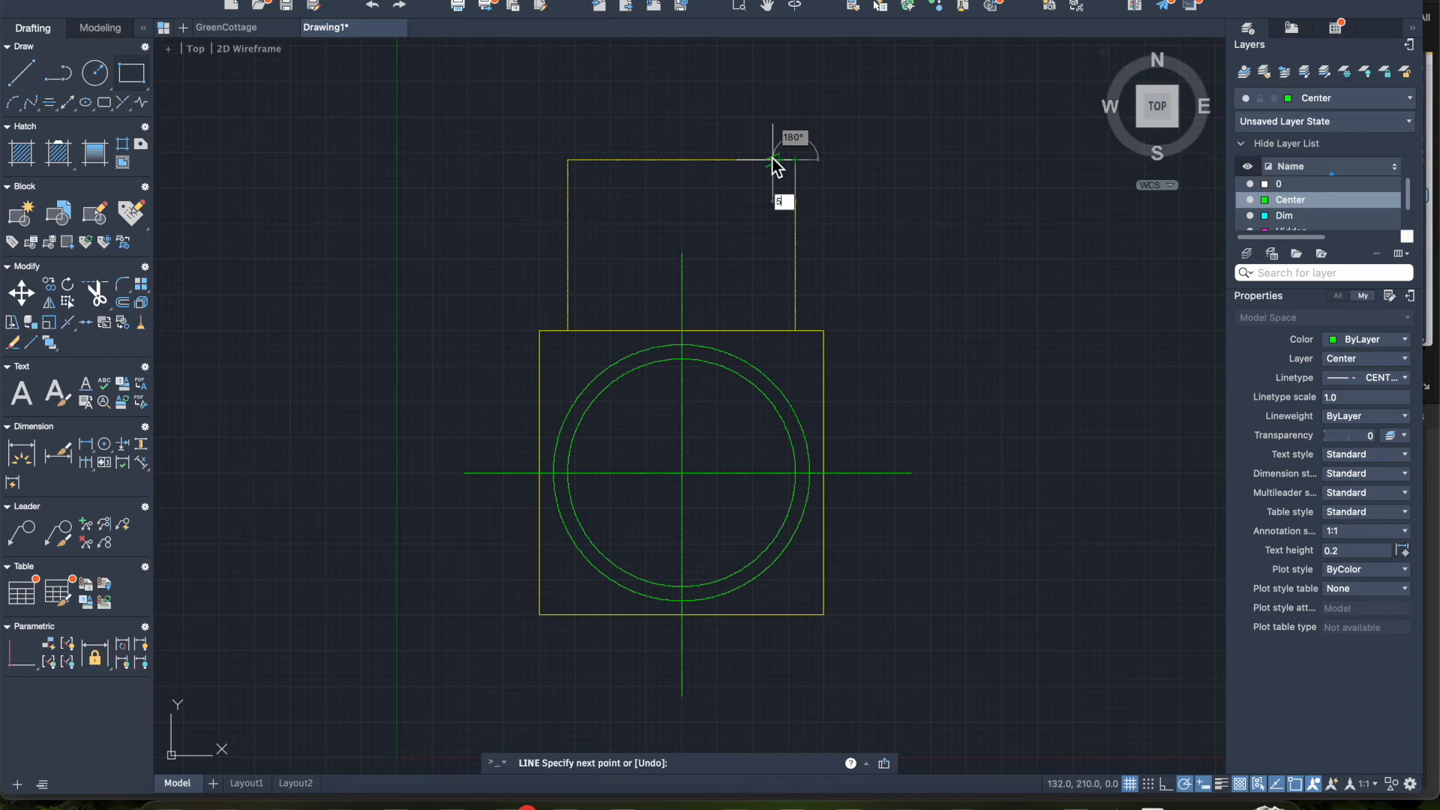
{"action": "key", "text": "Return"}
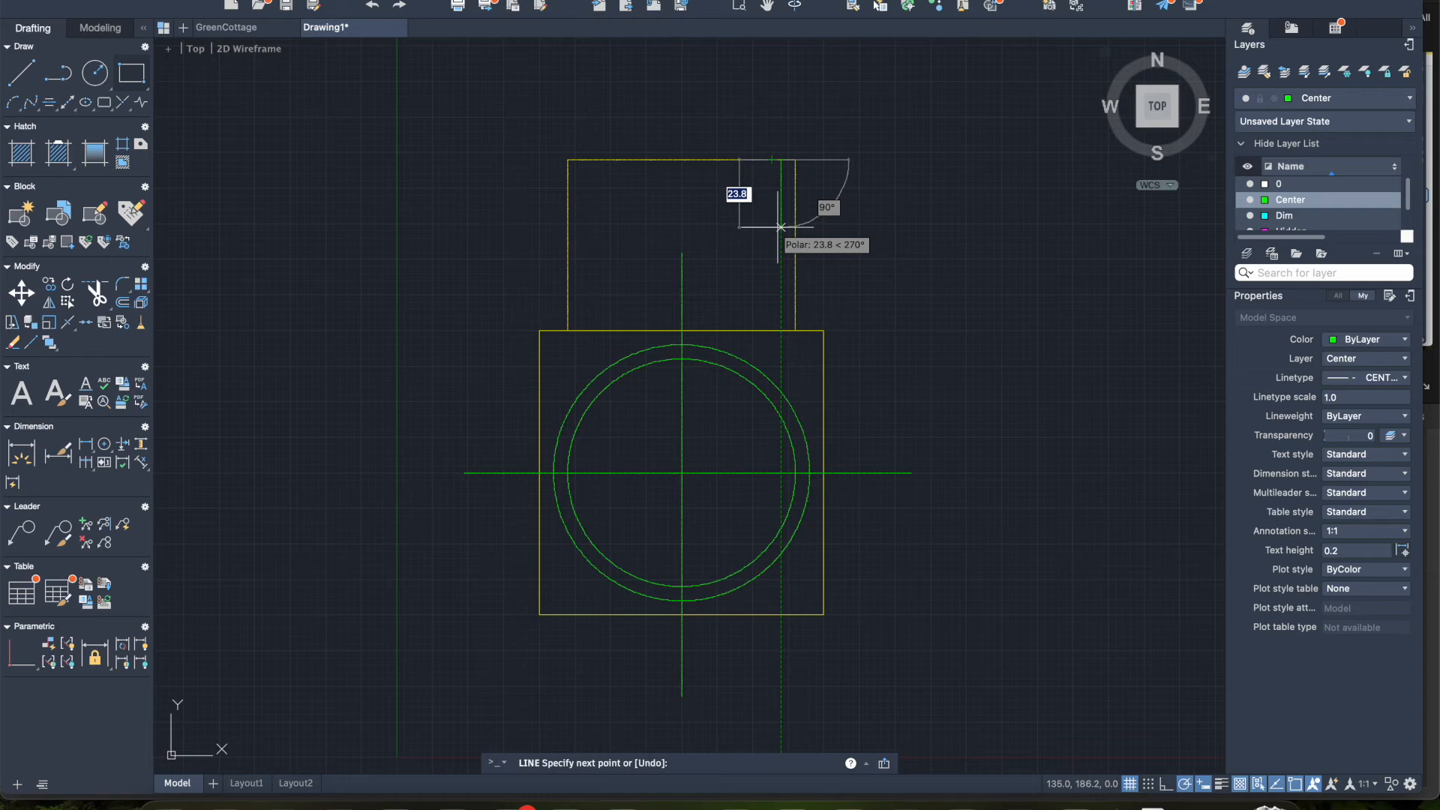
{"action": "type", "text": "25"}
{"action": "key", "text": "Return"}
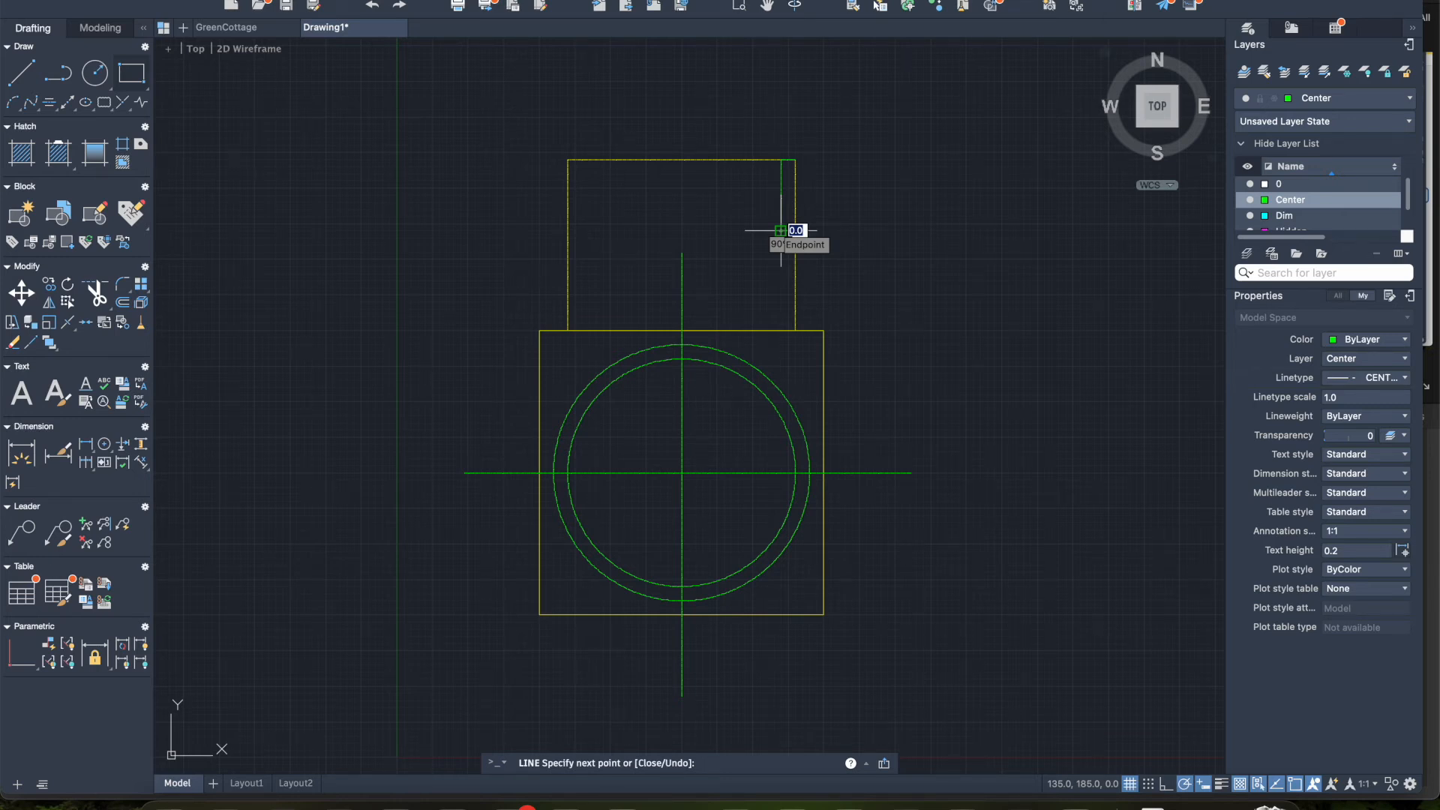
{"action": "type", "text": "70"}
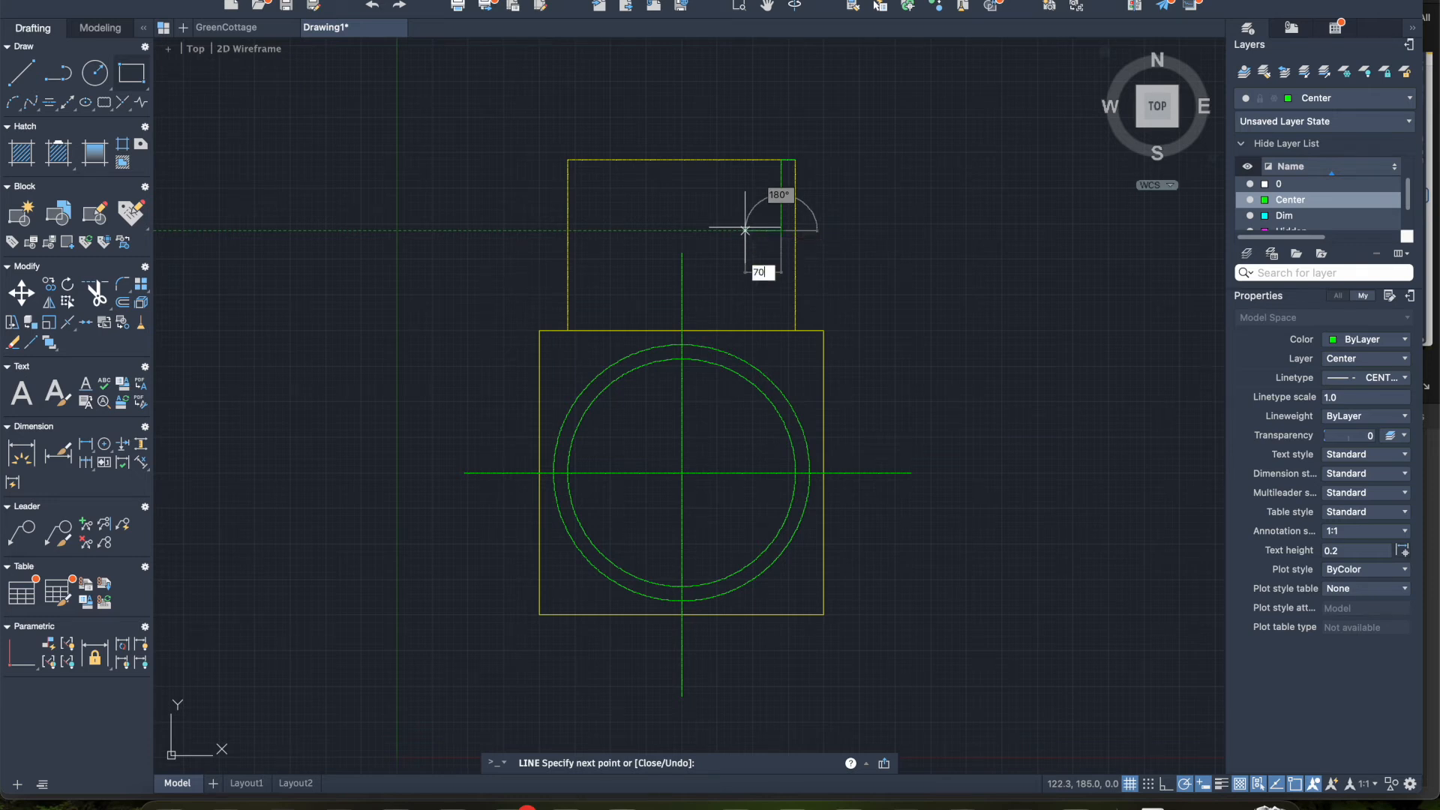
{"action": "key", "text": "Return"}
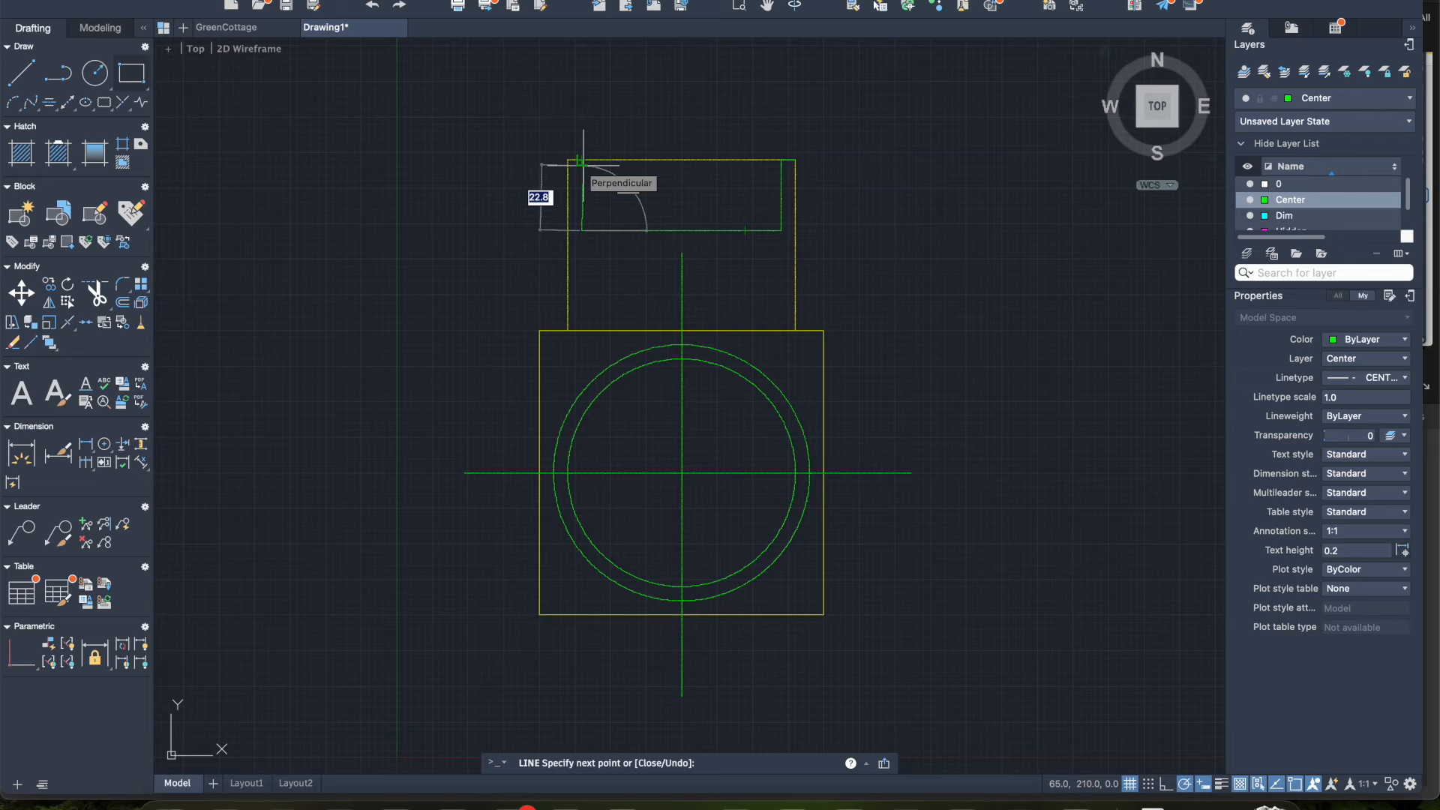
{"action": "type", "text": "25"}
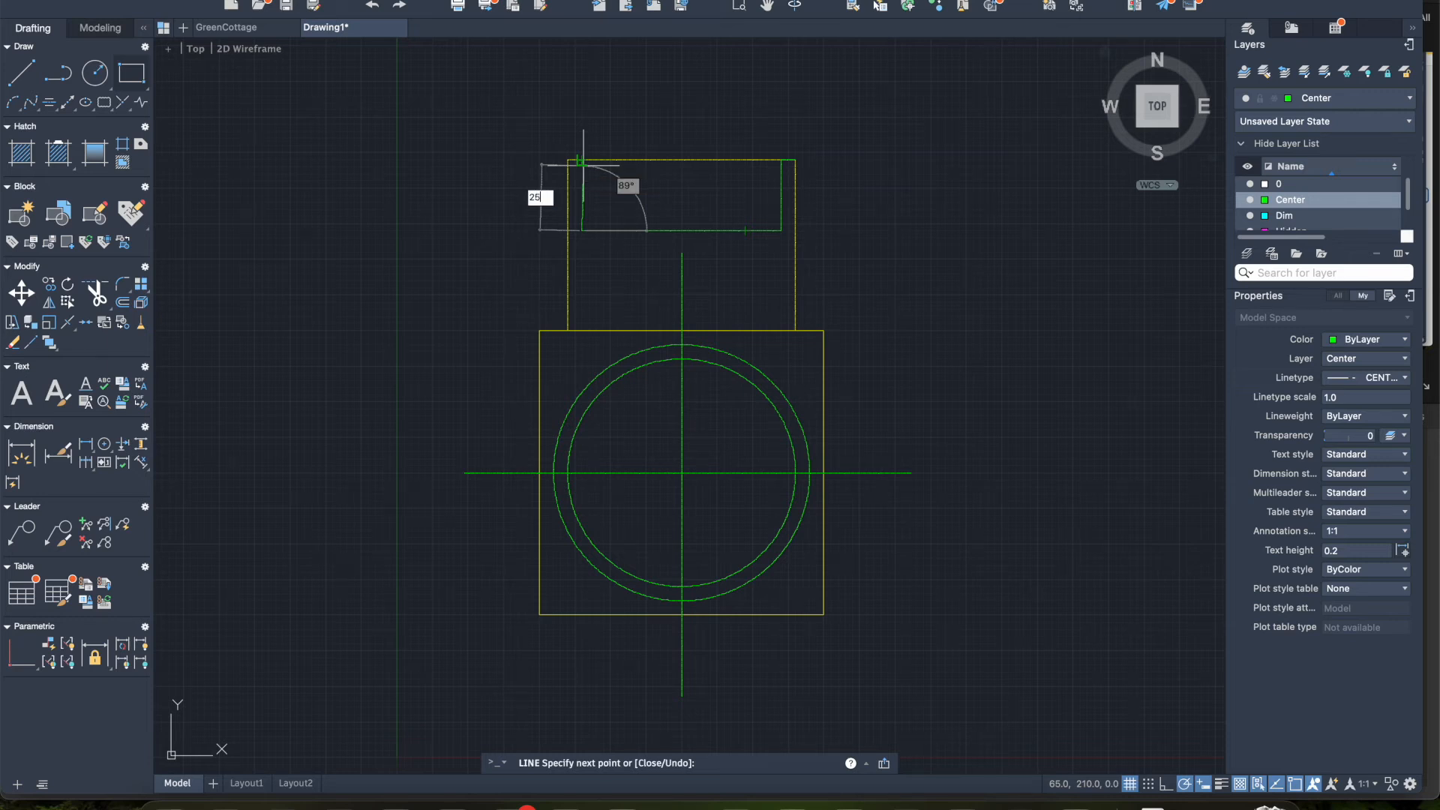
{"action": "key", "text": "Return"}
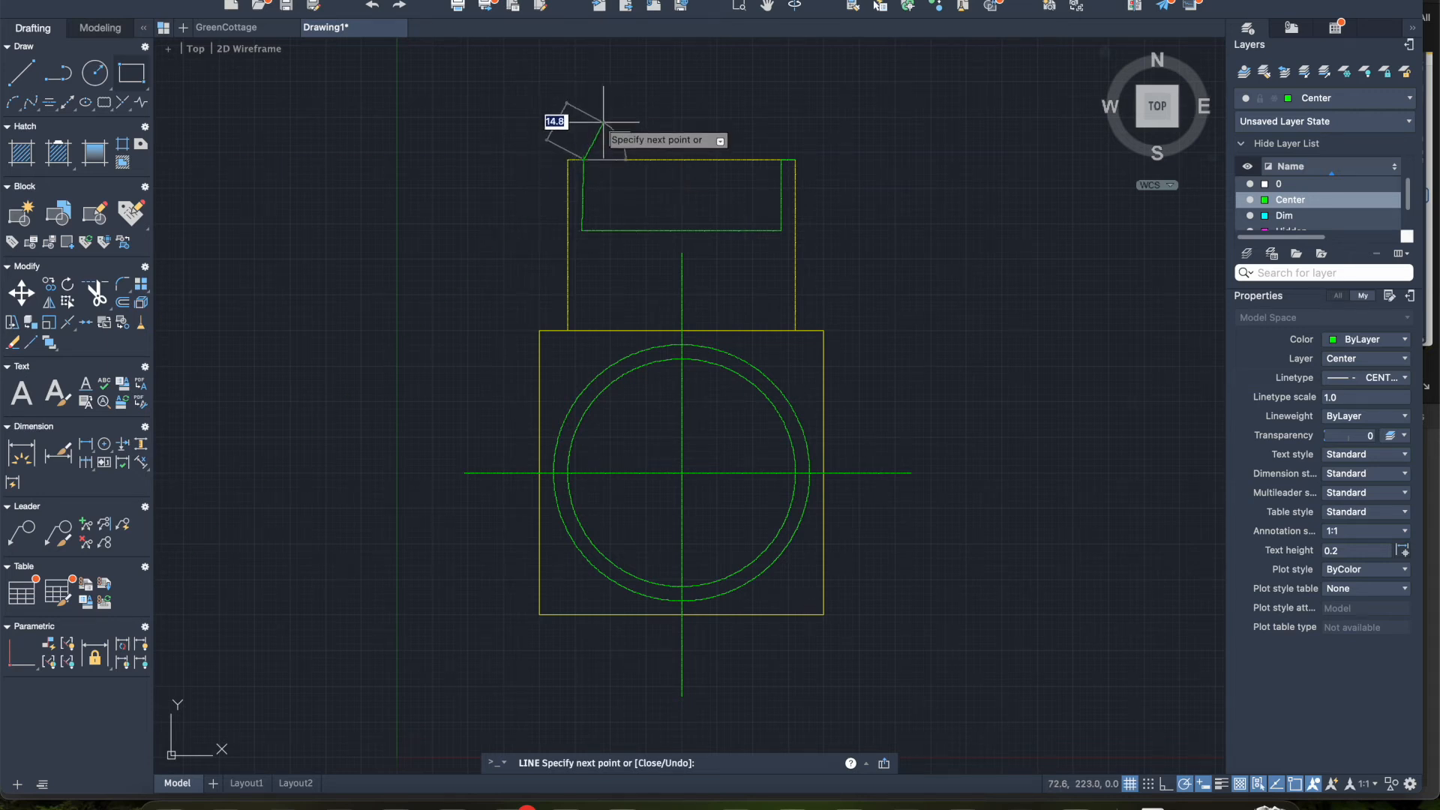
{"action": "type", "text": "u"}
{"action": "key", "text": "Return"}
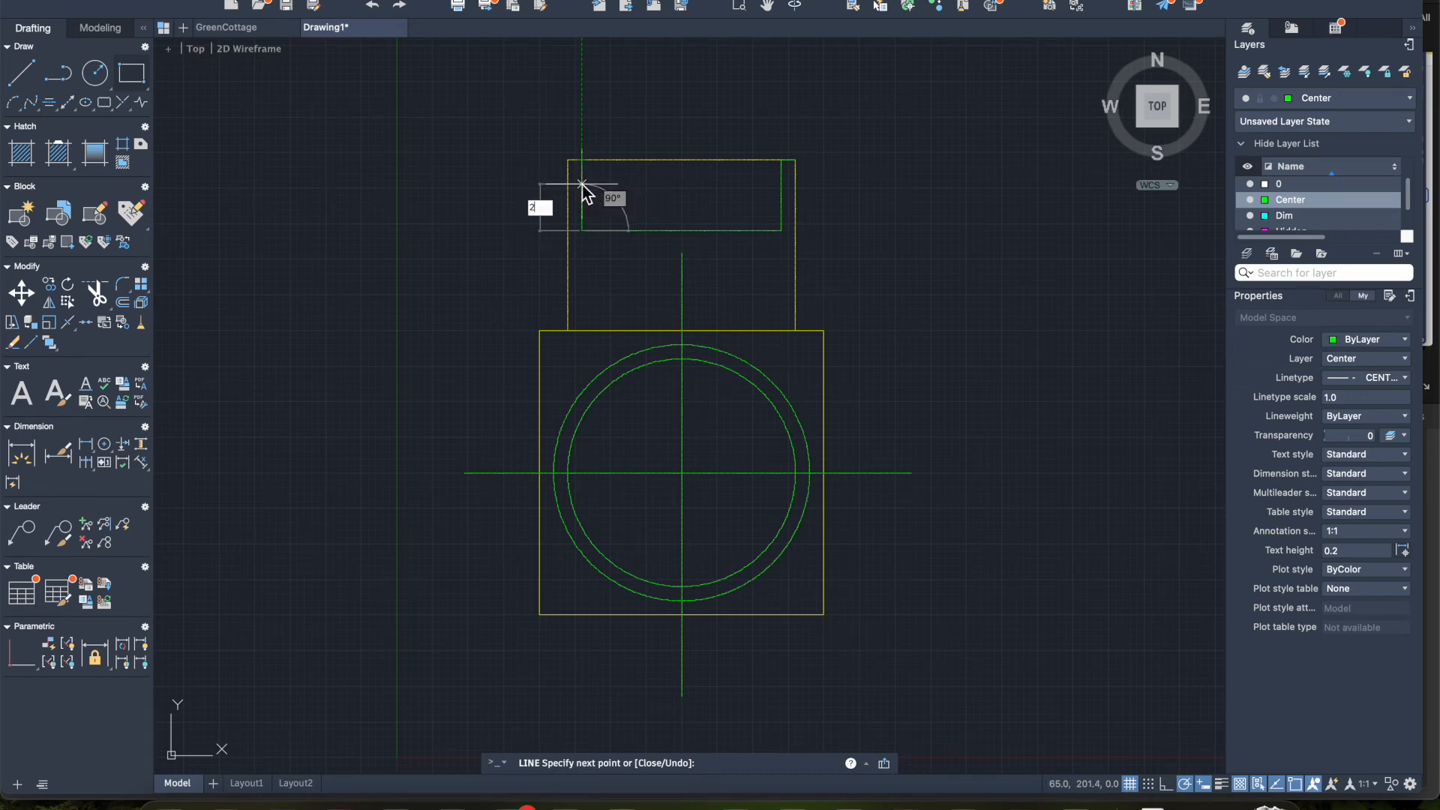
Close the inner outline by drawing vertically from the 70-unit line's left end up to the rectangle's upper edge.
{"action": "left_click", "coordinate": [582, 182]}
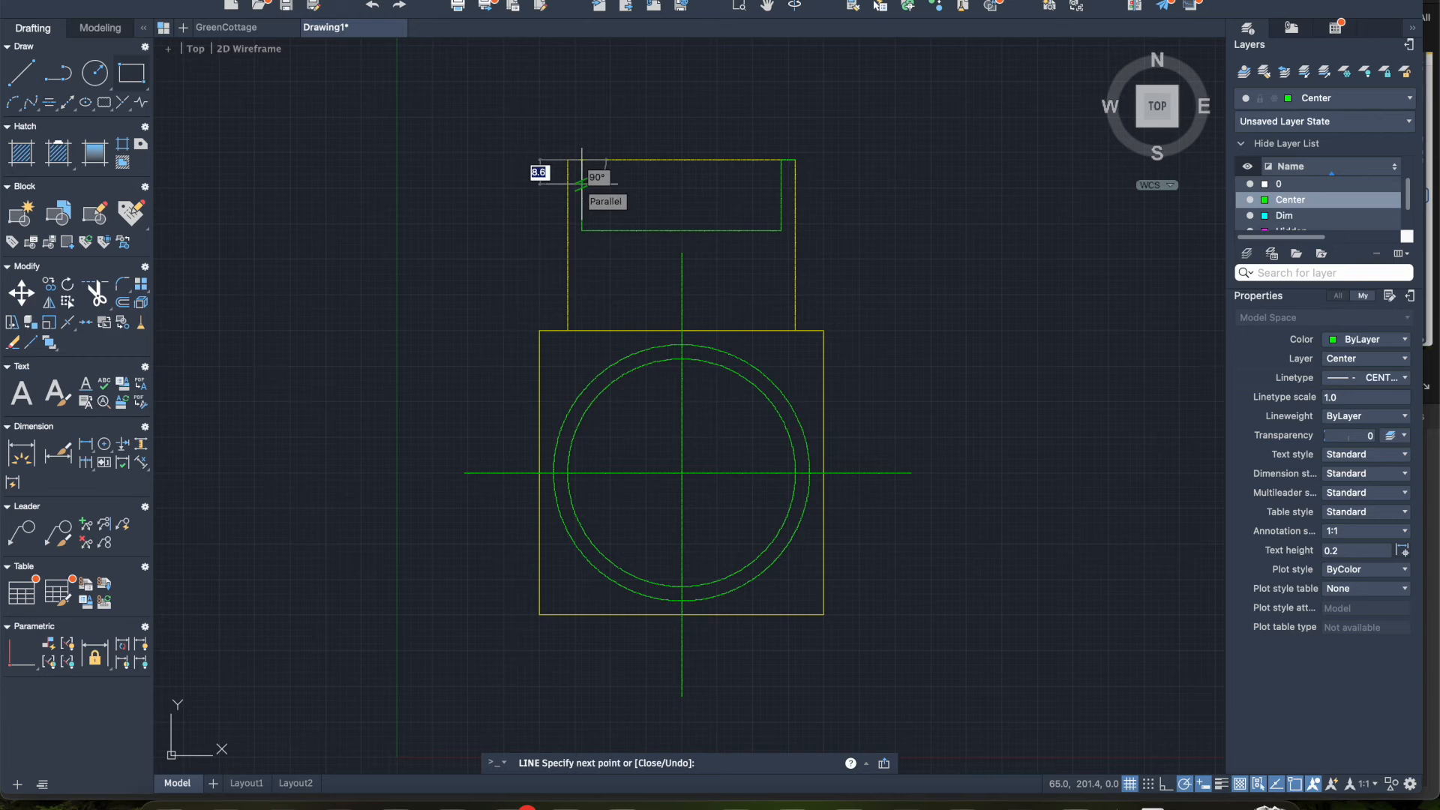
{"action": "left_click", "coordinate": [582, 160]}
{"action": "key", "text": "Escape"}
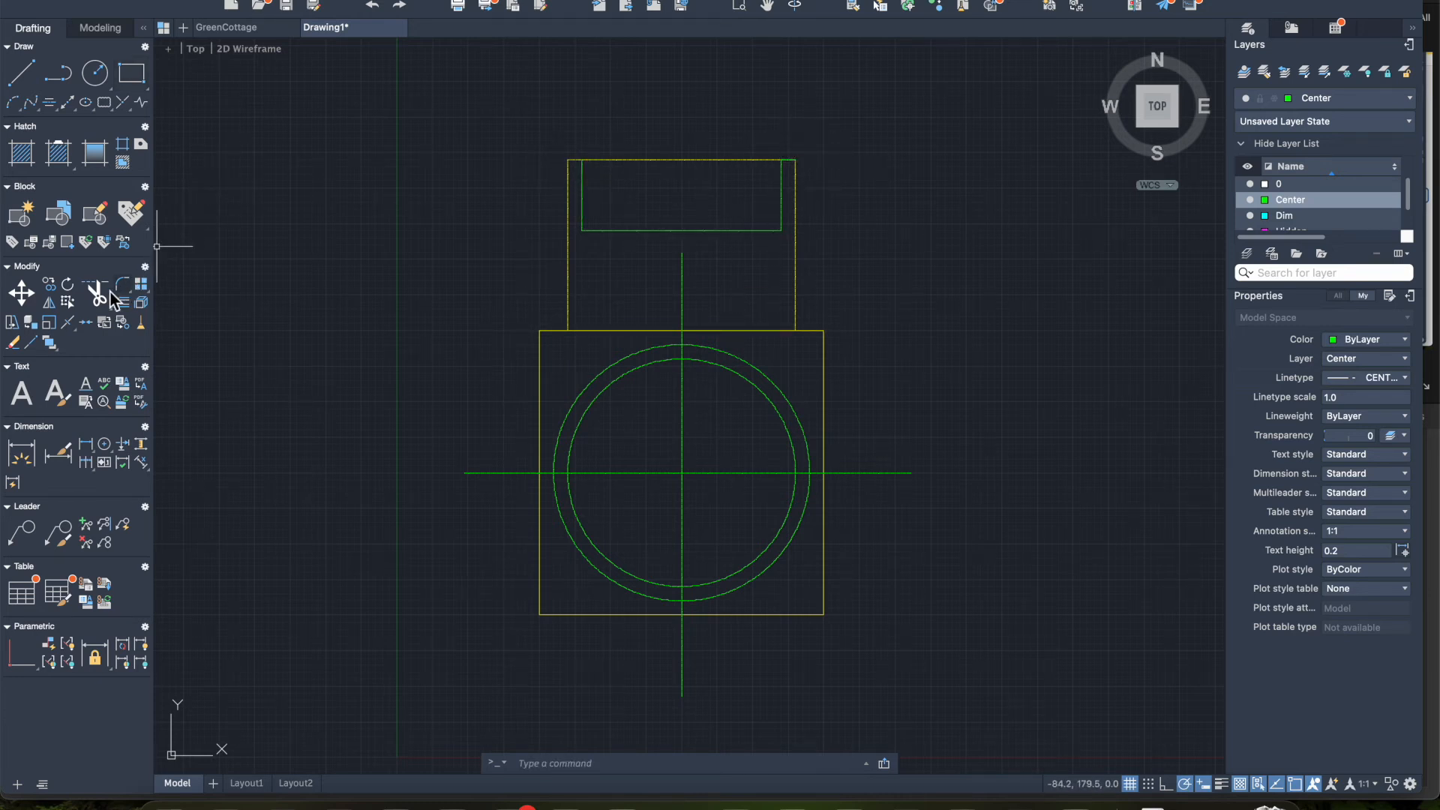
Make Dim the current layer.
{"action": "left_click", "coordinate": [98, 299]}
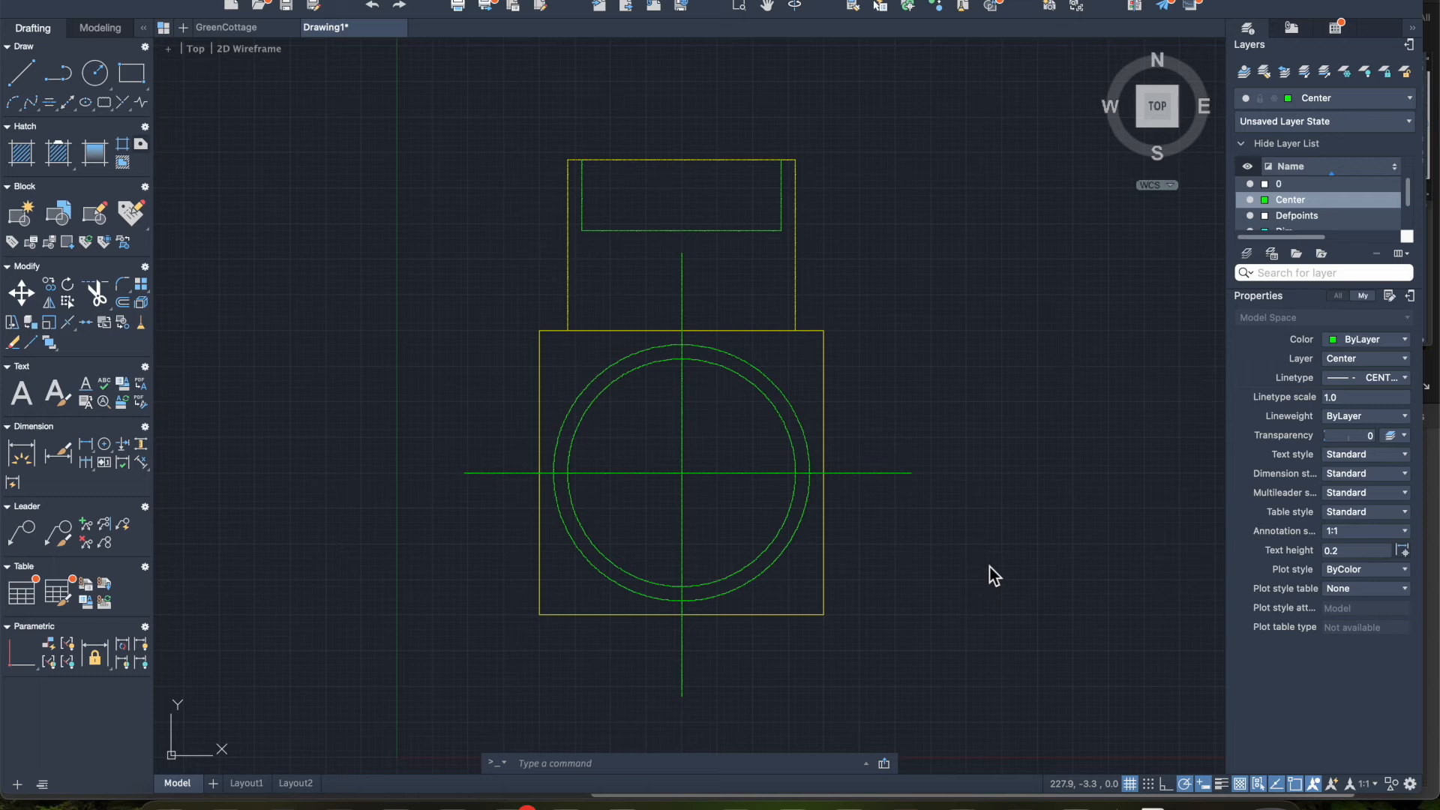
{"action": "left_click", "coordinate": [1407, 100]}
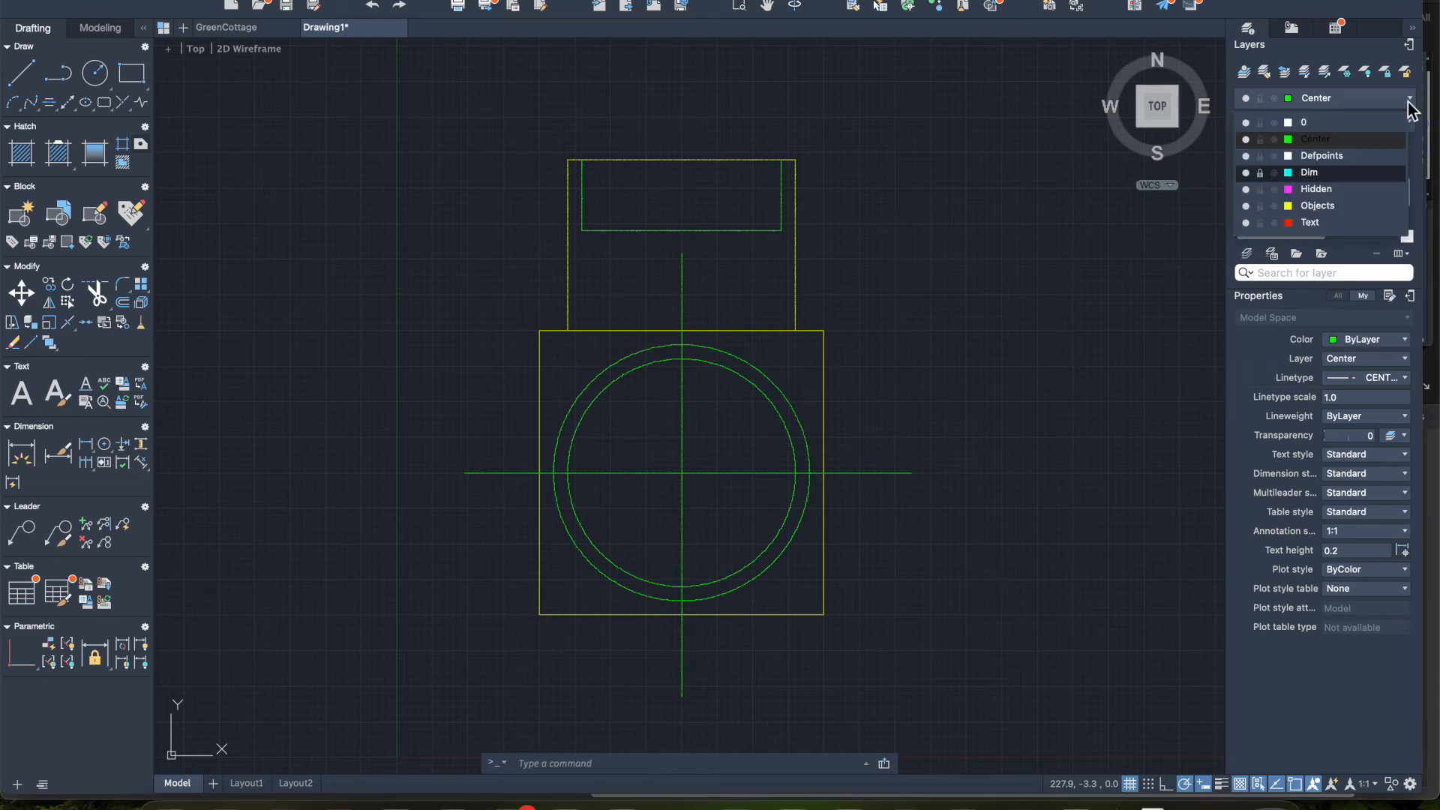
{"action": "left_click", "coordinate": [1341, 173]}
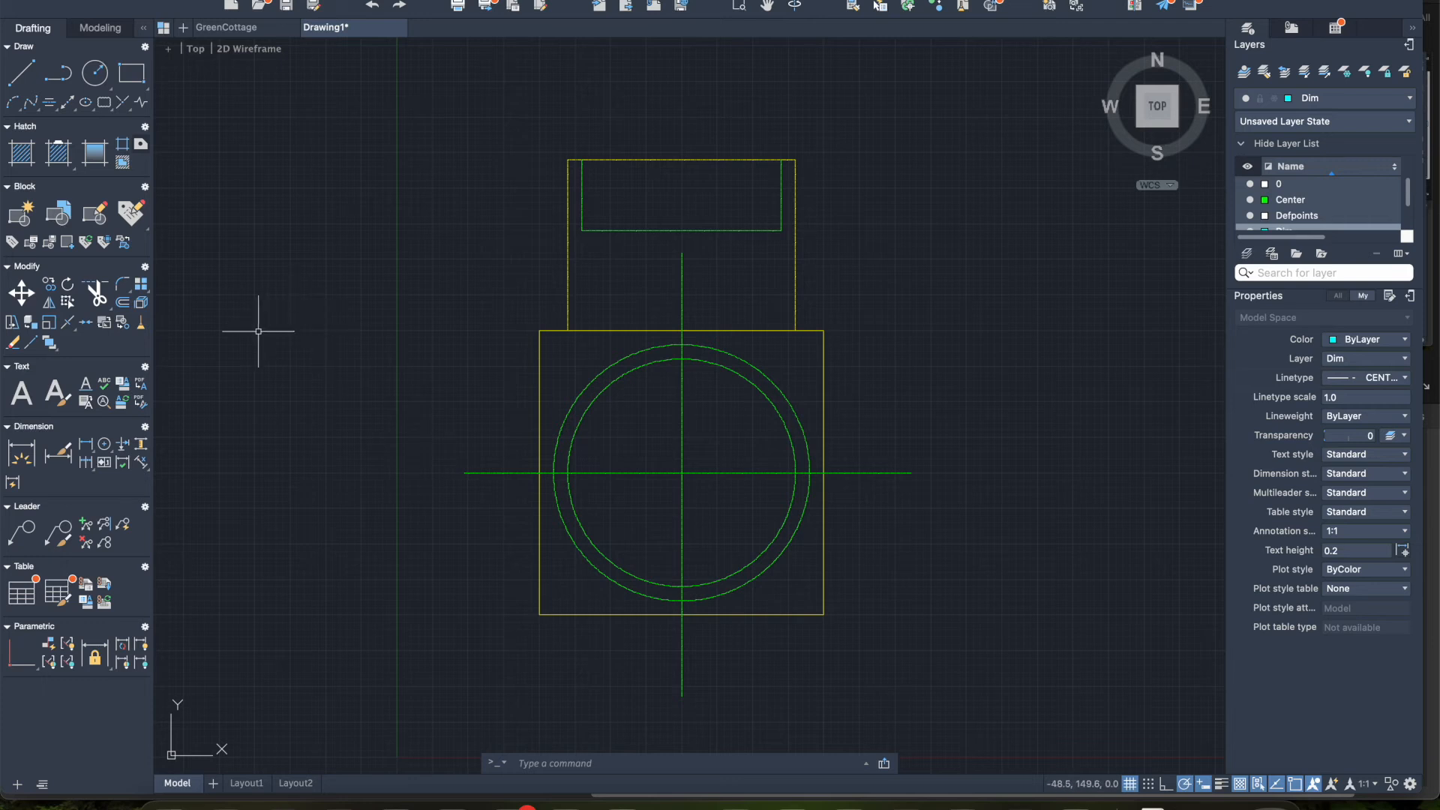
Add a horizontal linear dimension between the square's two lower corners, placed about 39 units below its lower edge.
{"action": "left_click", "coordinate": [85, 453]}
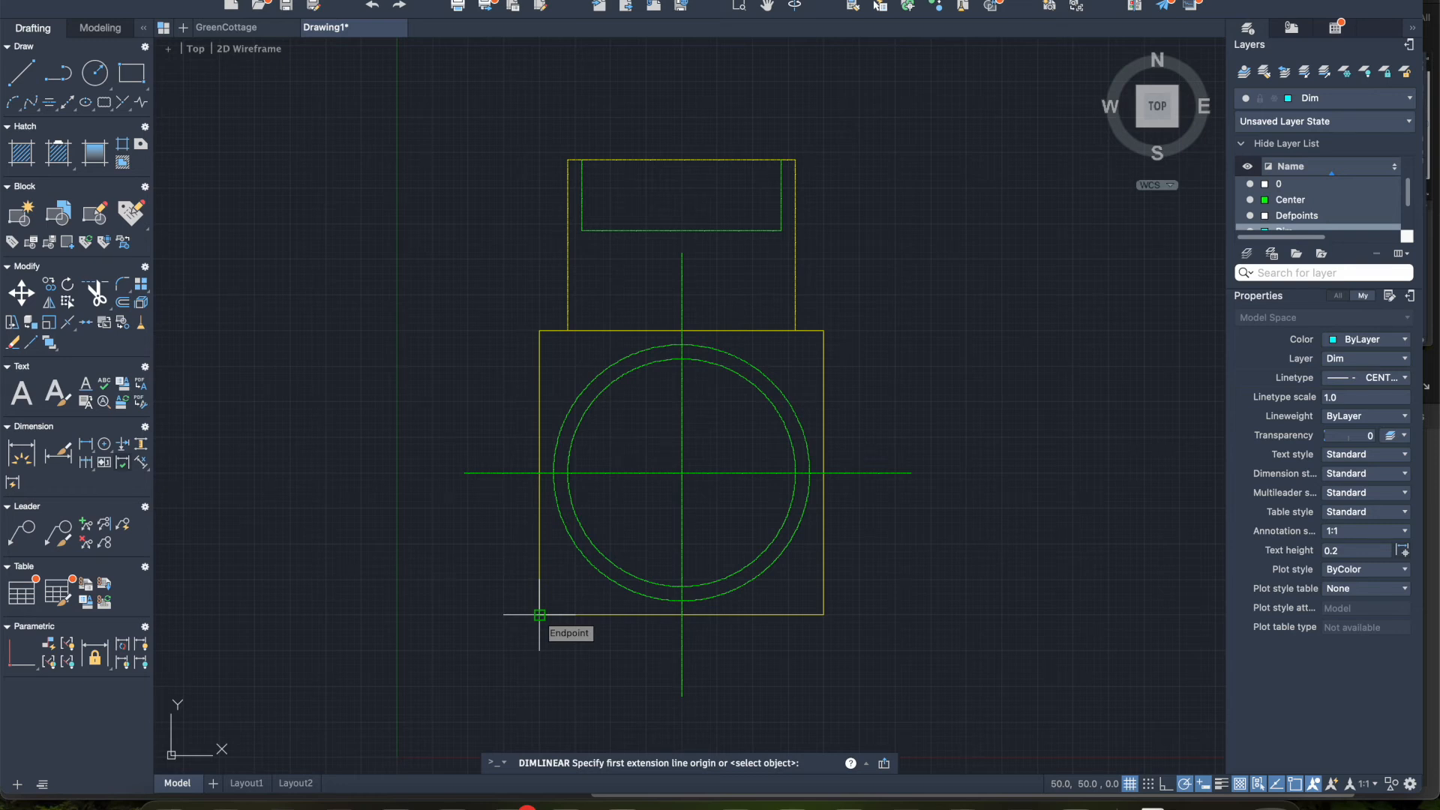
{"action": "left_click", "coordinate": [539, 615]}
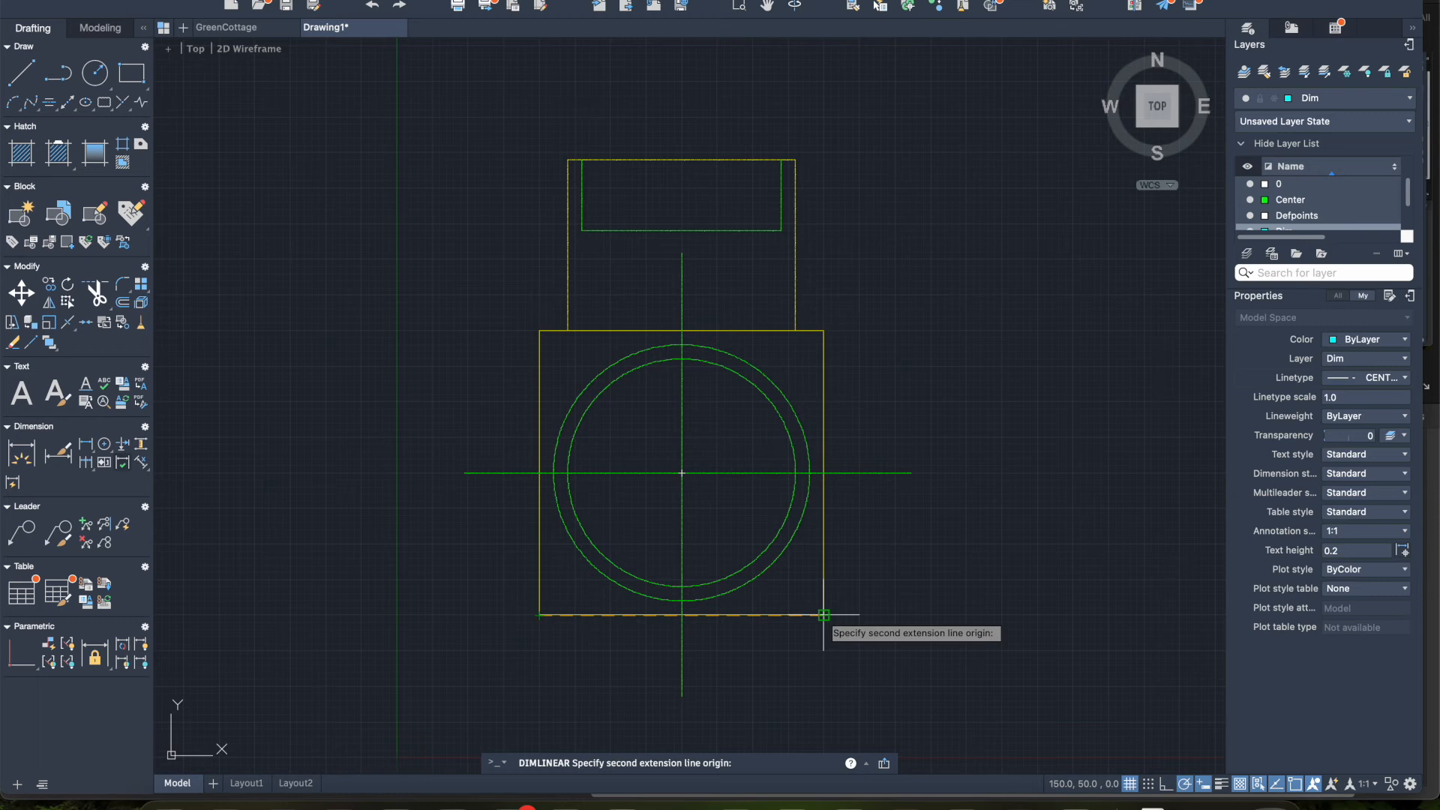
{"action": "left_click", "coordinate": [823, 615]}
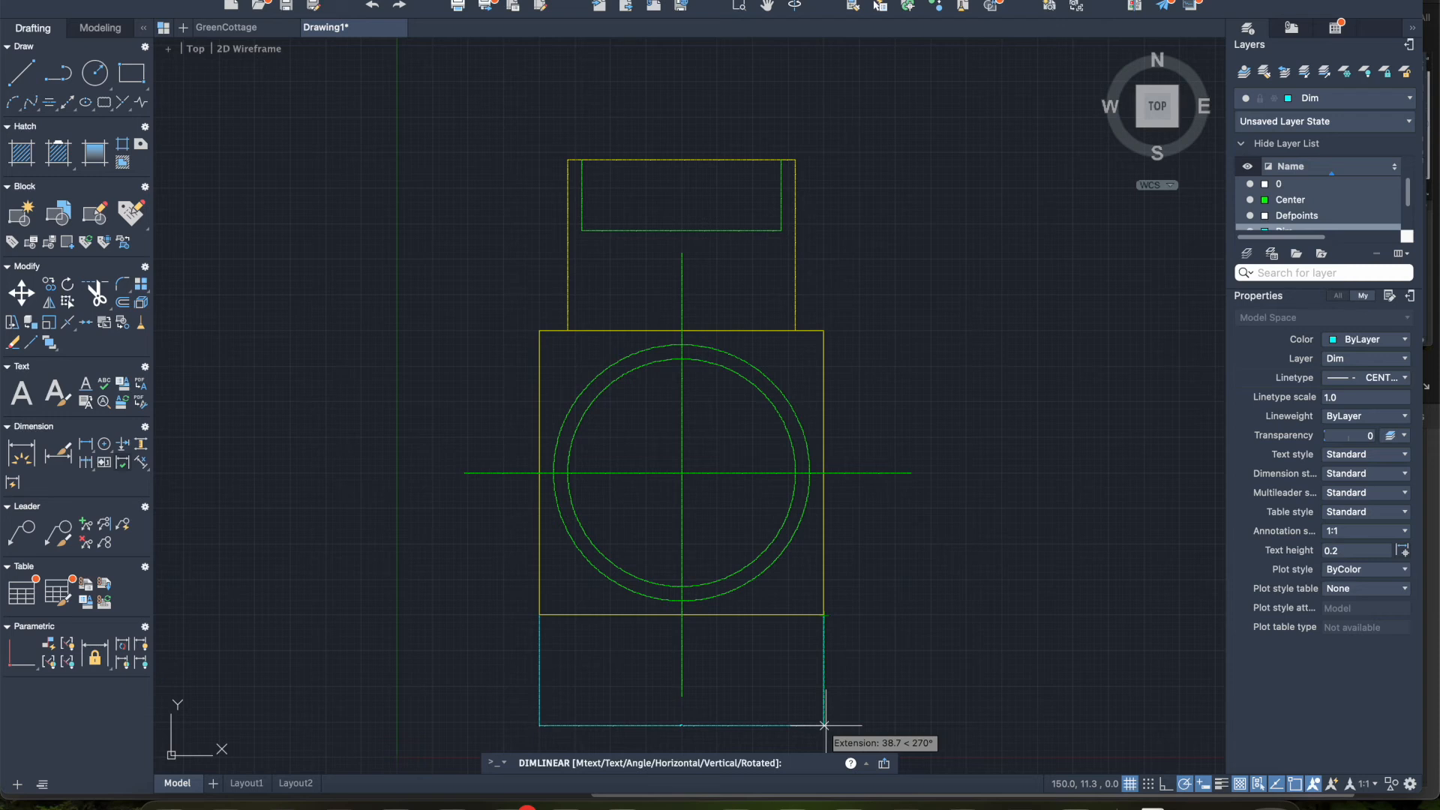
{"action": "left_click", "coordinate": [824, 725]}
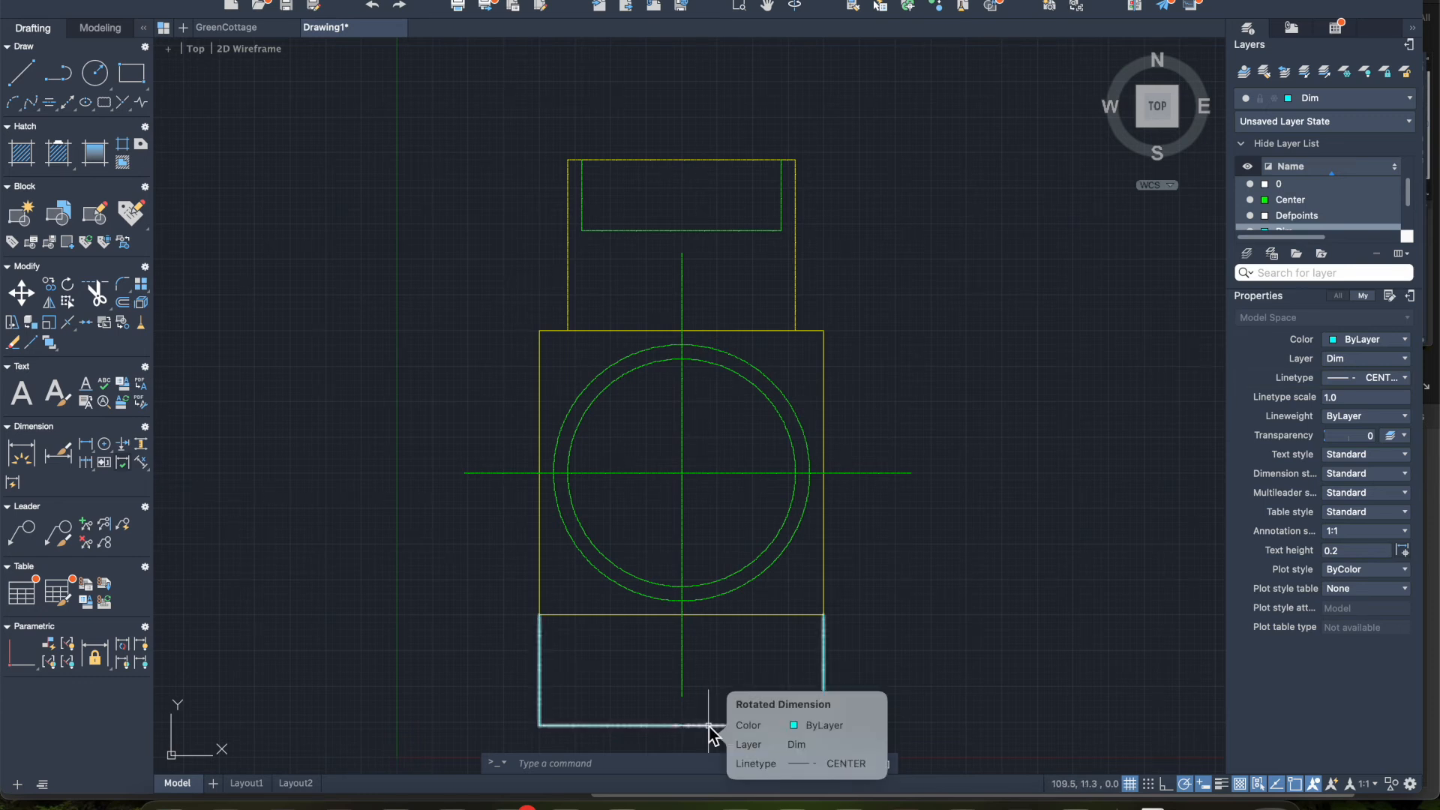
Modify the Standard dimension style so that its text height is 6.
{"action": "type", "text": "dims"}
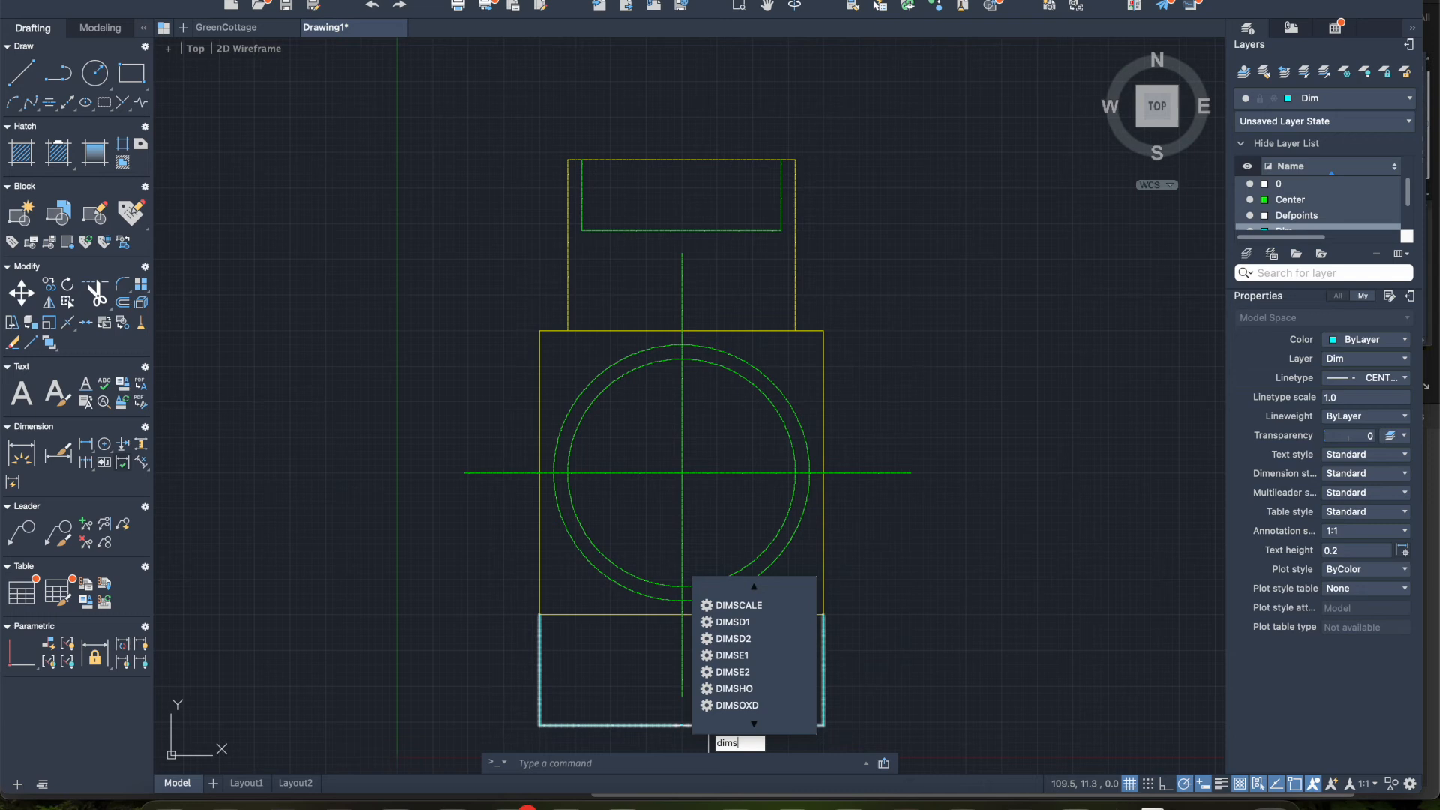
{"action": "type", "text": "ty"}
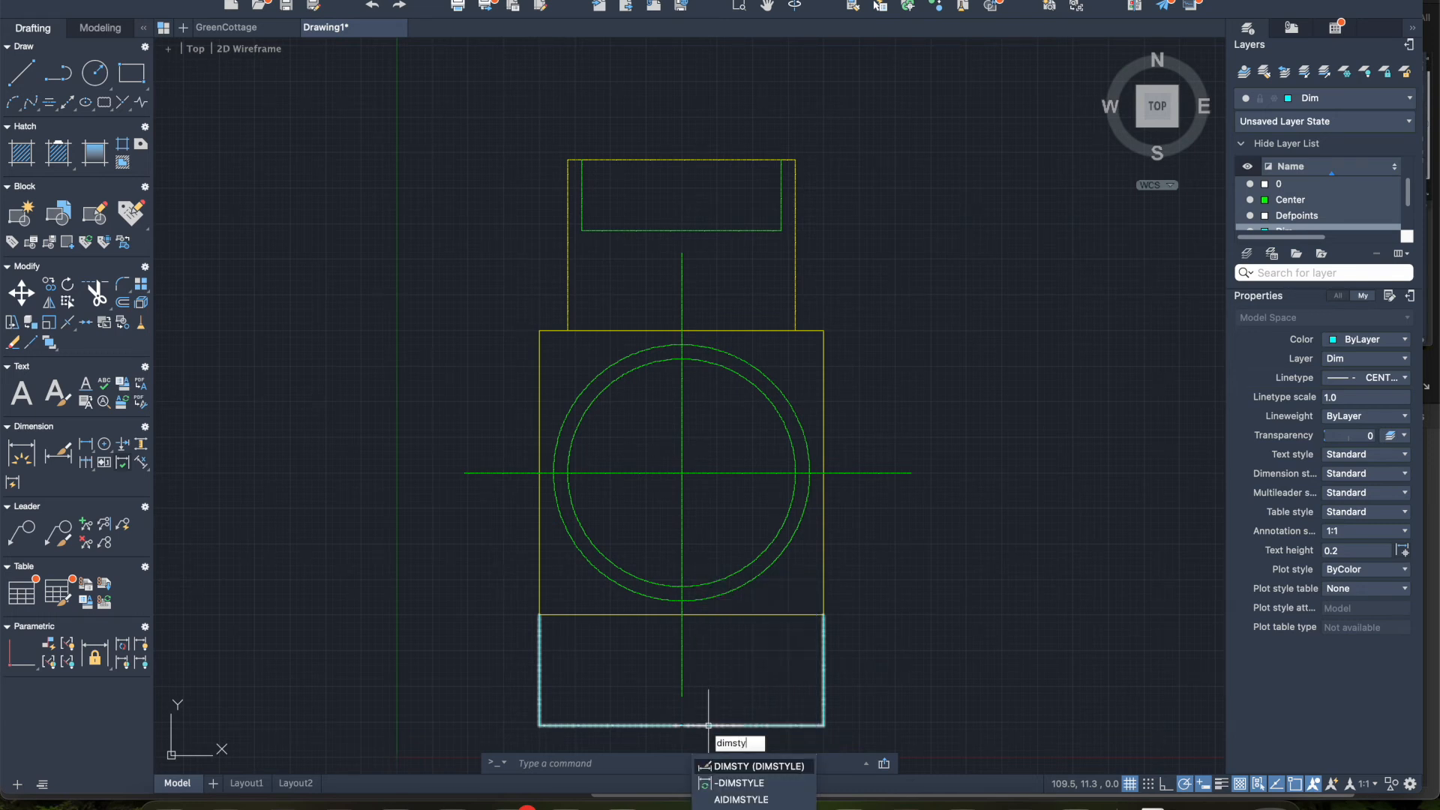
{"action": "key", "text": "Return"}
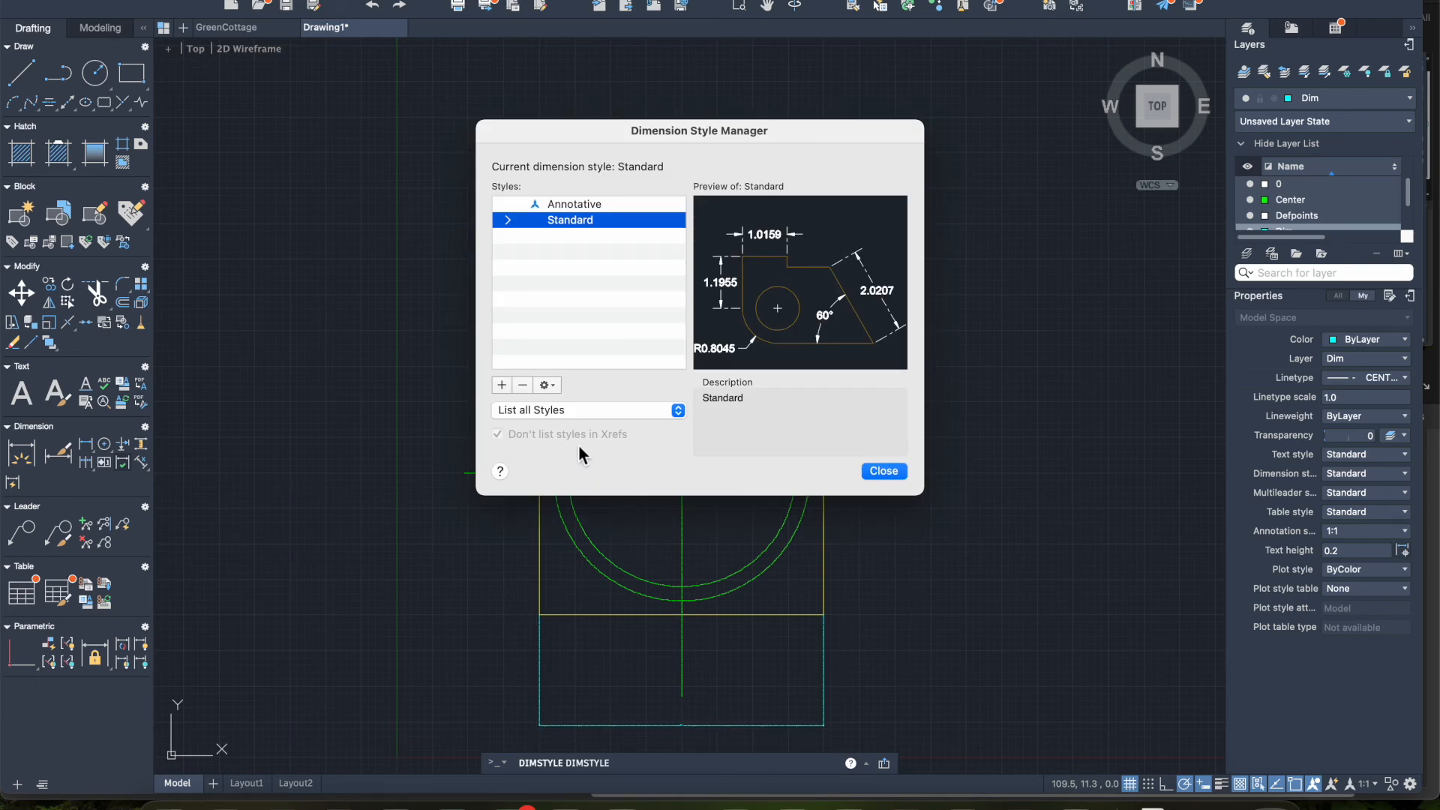
{"action": "left_click", "coordinate": [548, 386]}
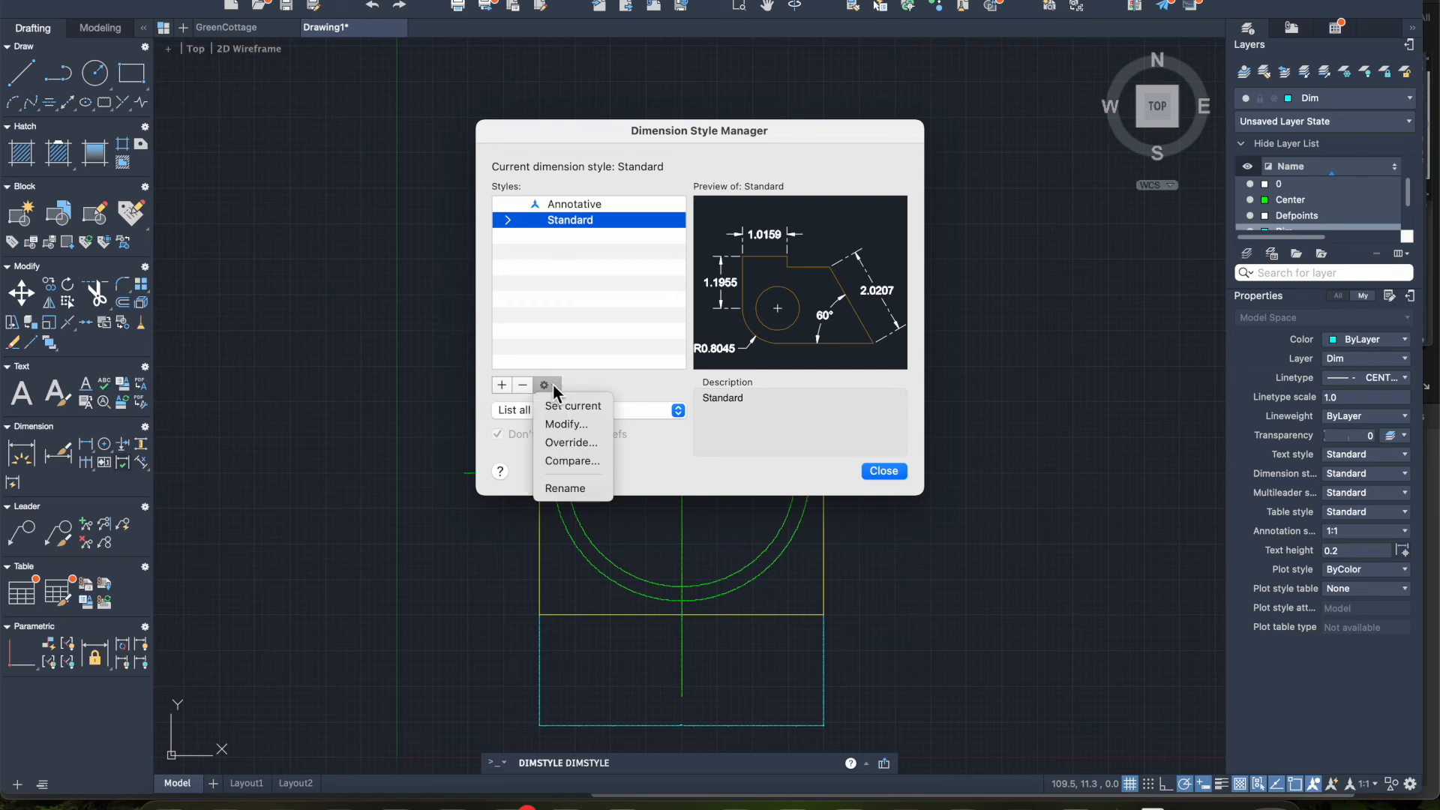
{"action": "left_click", "coordinate": [561, 427]}
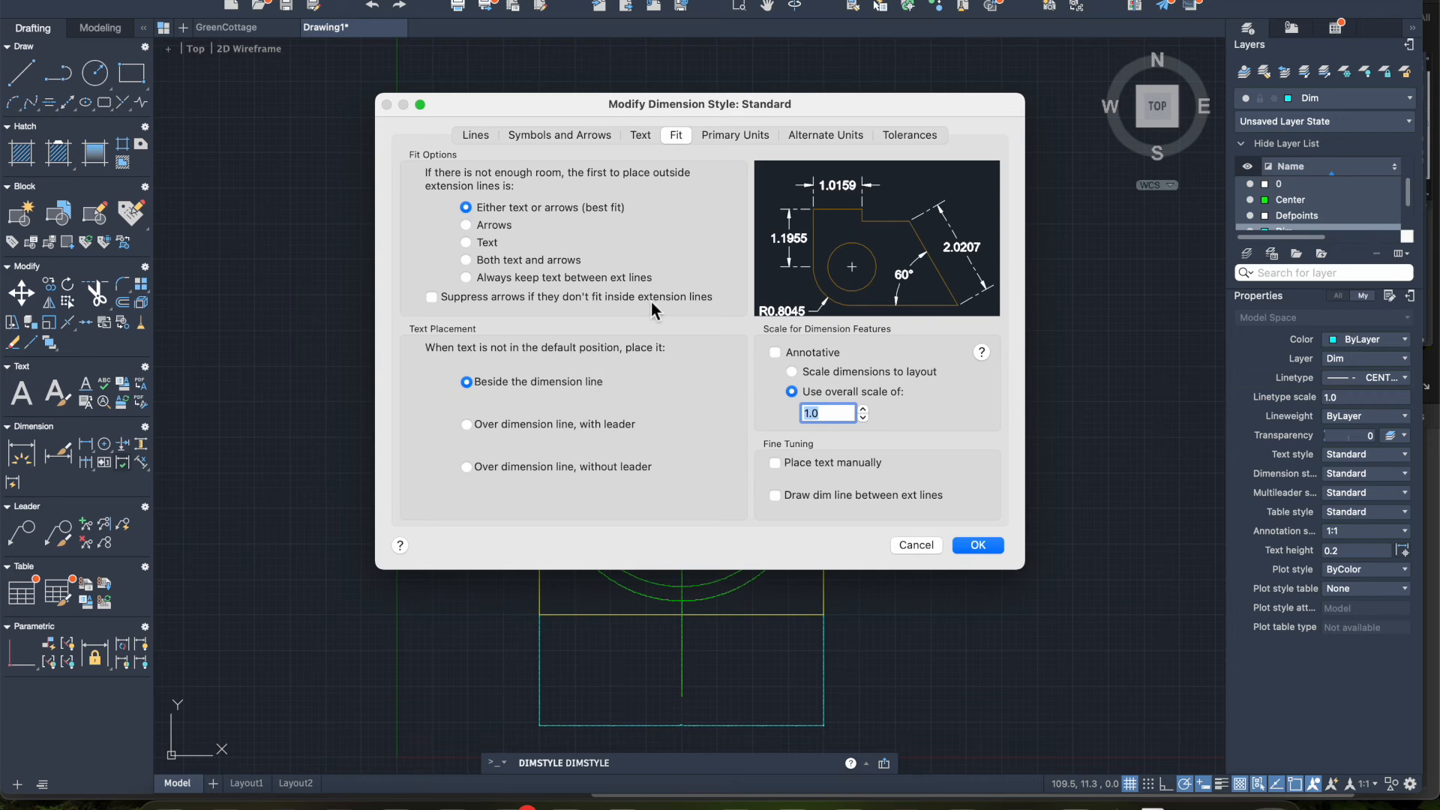
{"action": "left_click", "coordinate": [641, 134]}
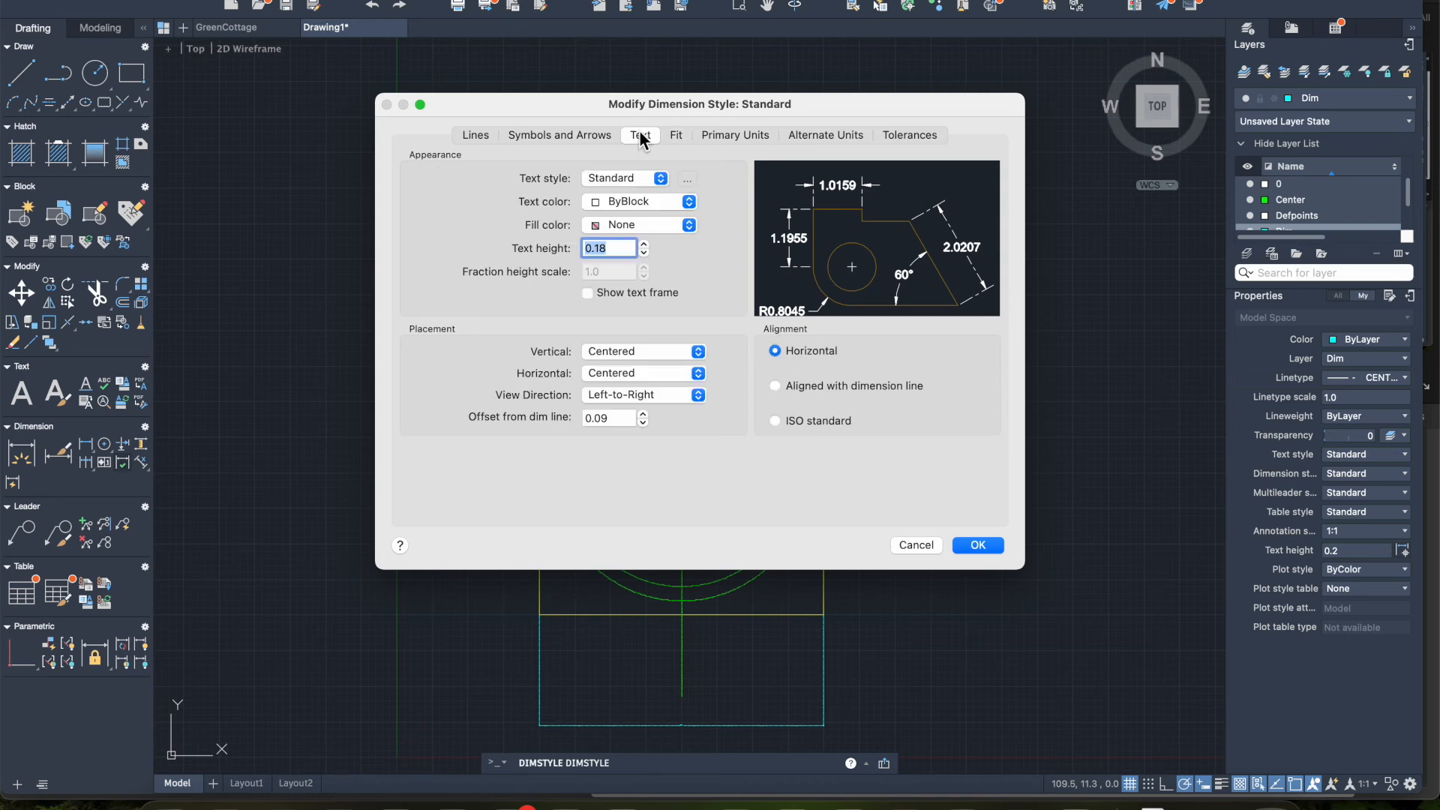
{"action": "left_click", "coordinate": [621, 250]}
{"action": "left_click_drag", "start_coordinate": [622, 249], "coordinate": [564, 253]}
{"action": "type", "text": "6"}
{"action": "left_click", "coordinate": [977, 545]}
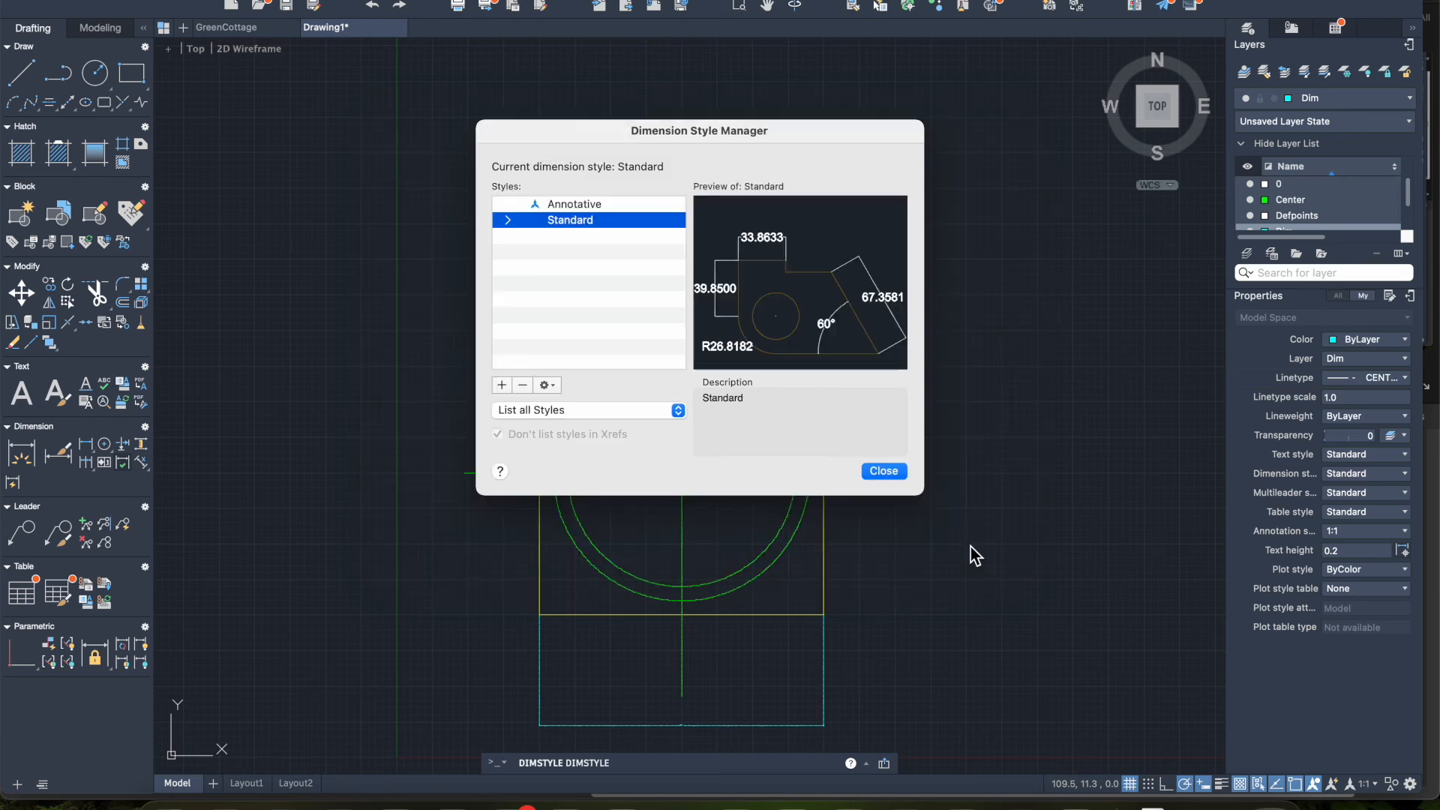
{"action": "left_click", "coordinate": [884, 471]}
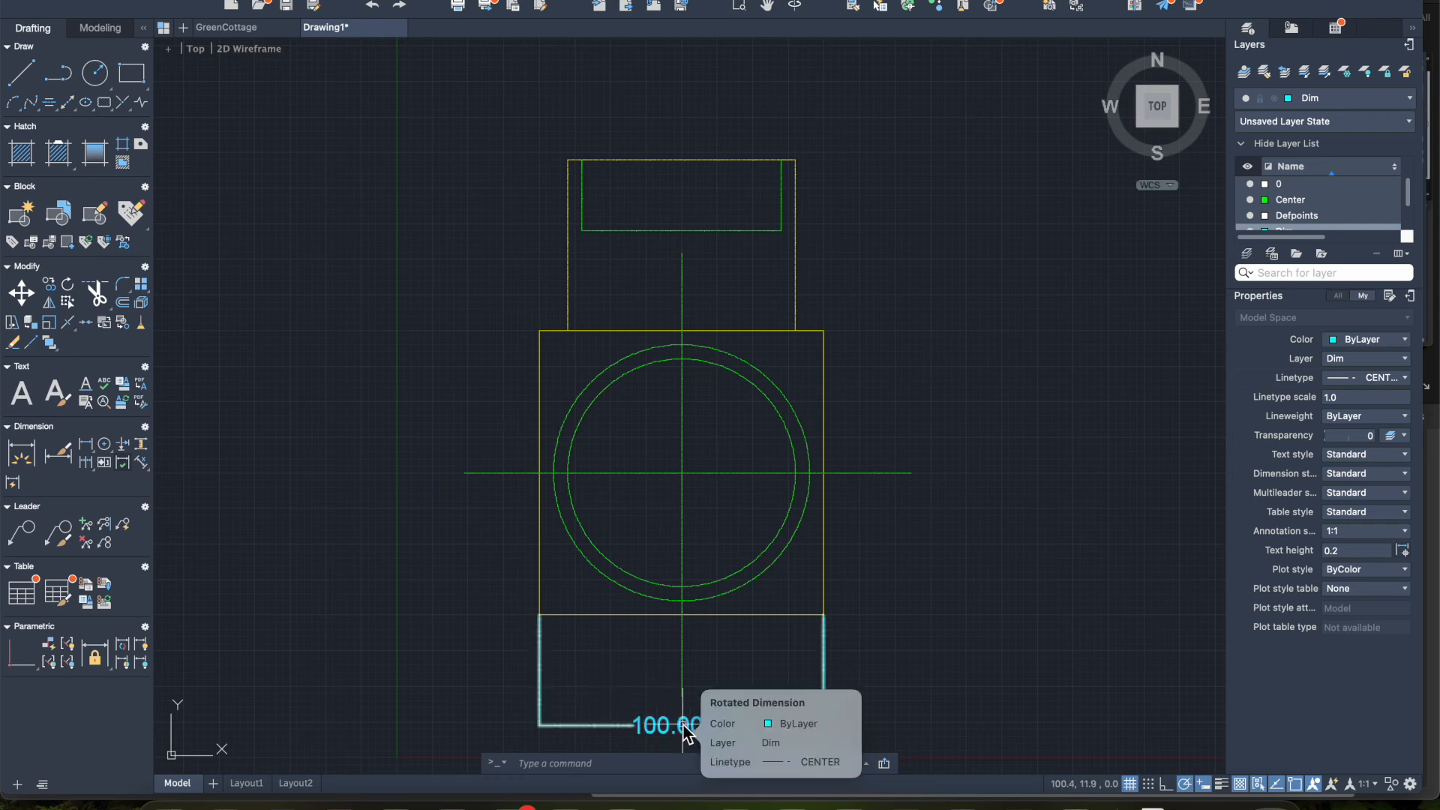
Set the Standard dimension style's linear precision to one decimal place (0.0) in its primary units.
{"action": "type", "text": "din"}
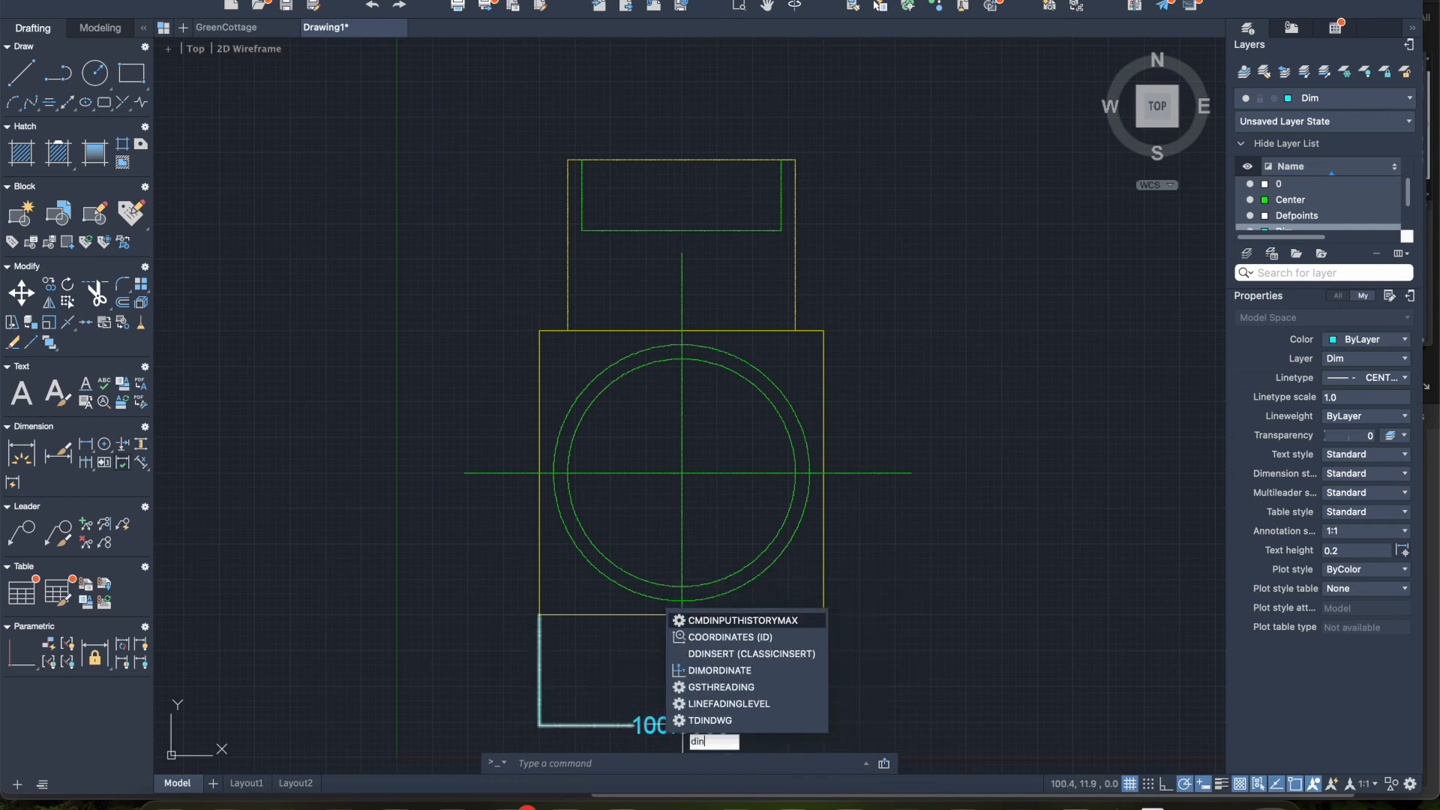
{"action": "key", "text": "BackSpace"}
{"action": "type", "text": "msty"}
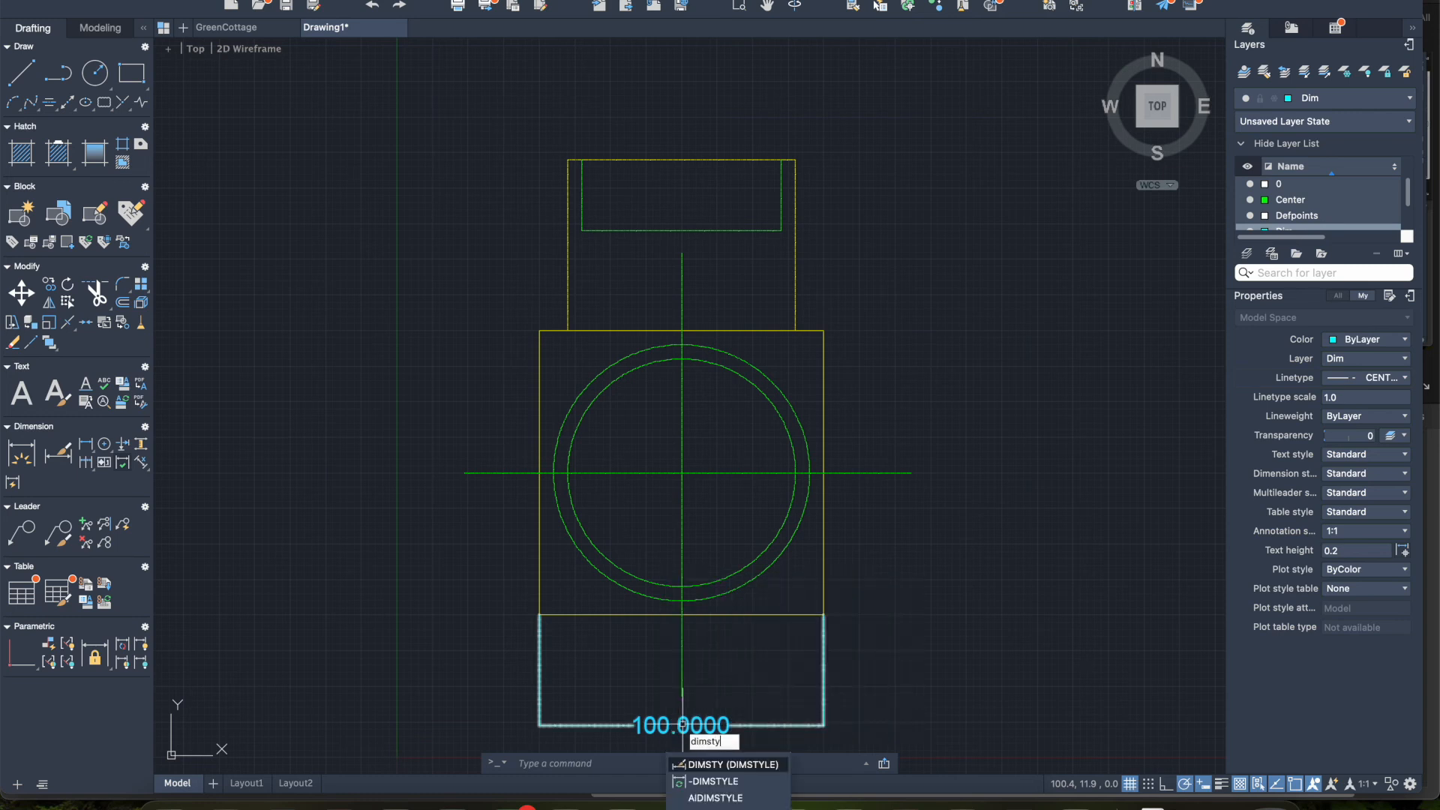
{"action": "key", "text": "Return"}
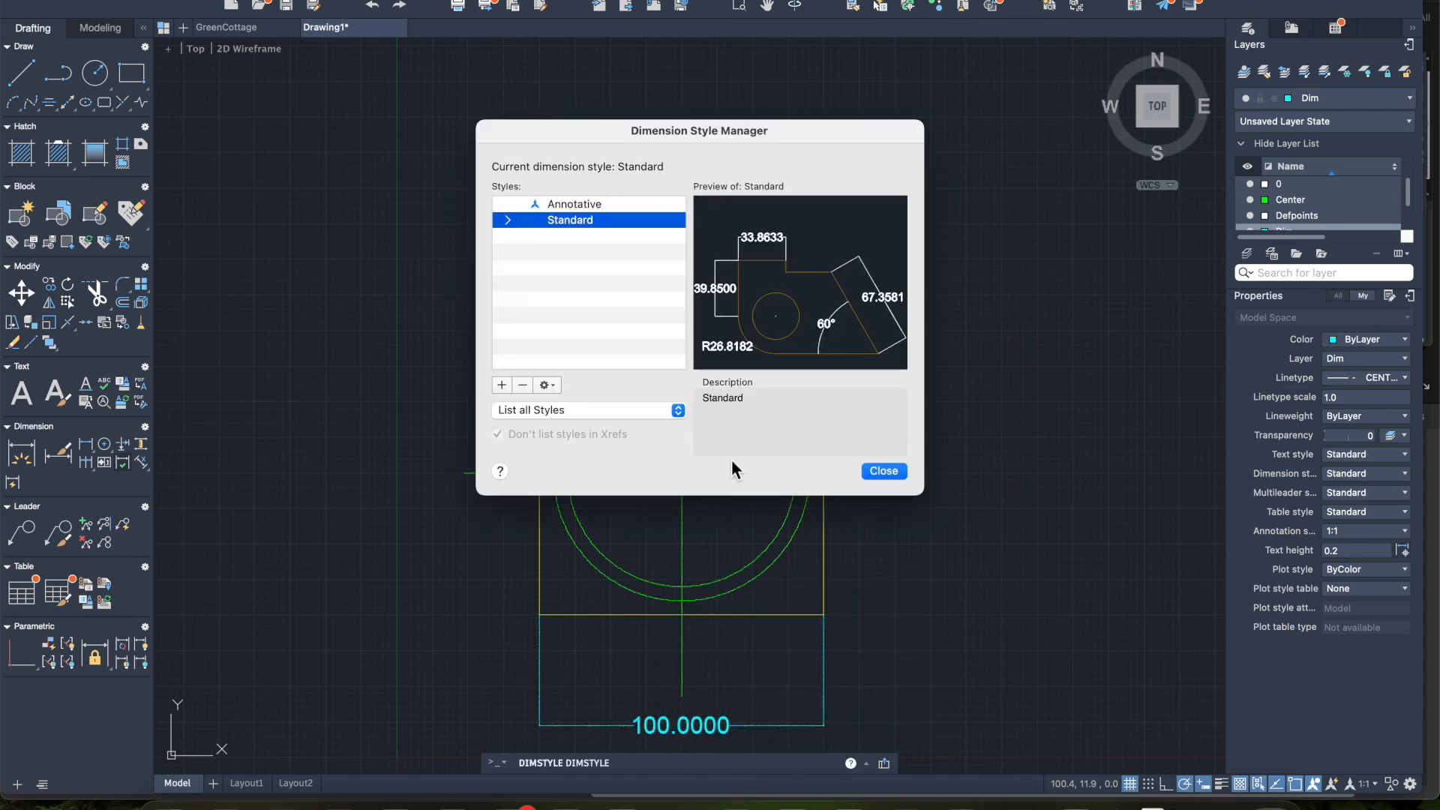
{"action": "left_click", "coordinate": [552, 390]}
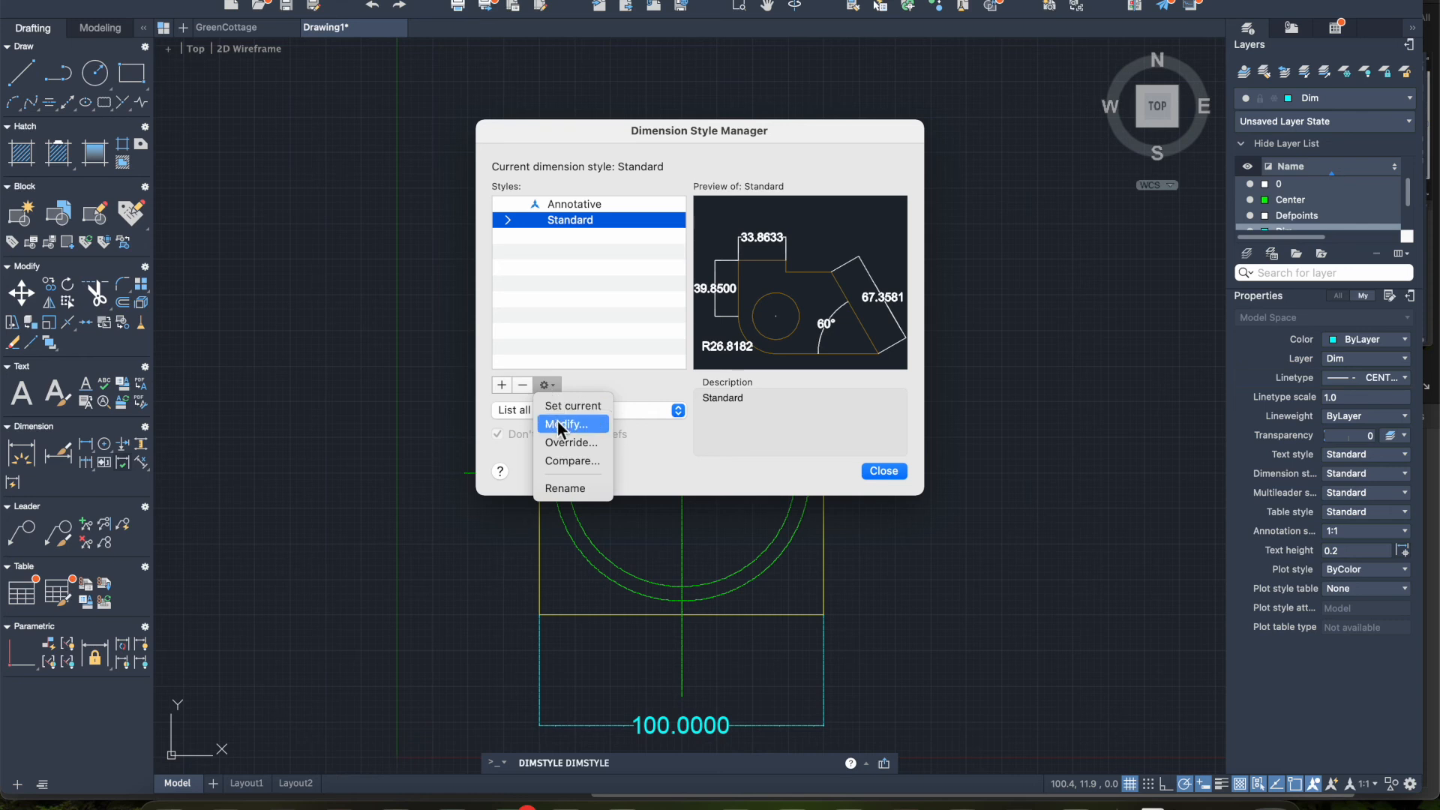
{"action": "left_click", "coordinate": [556, 420]}
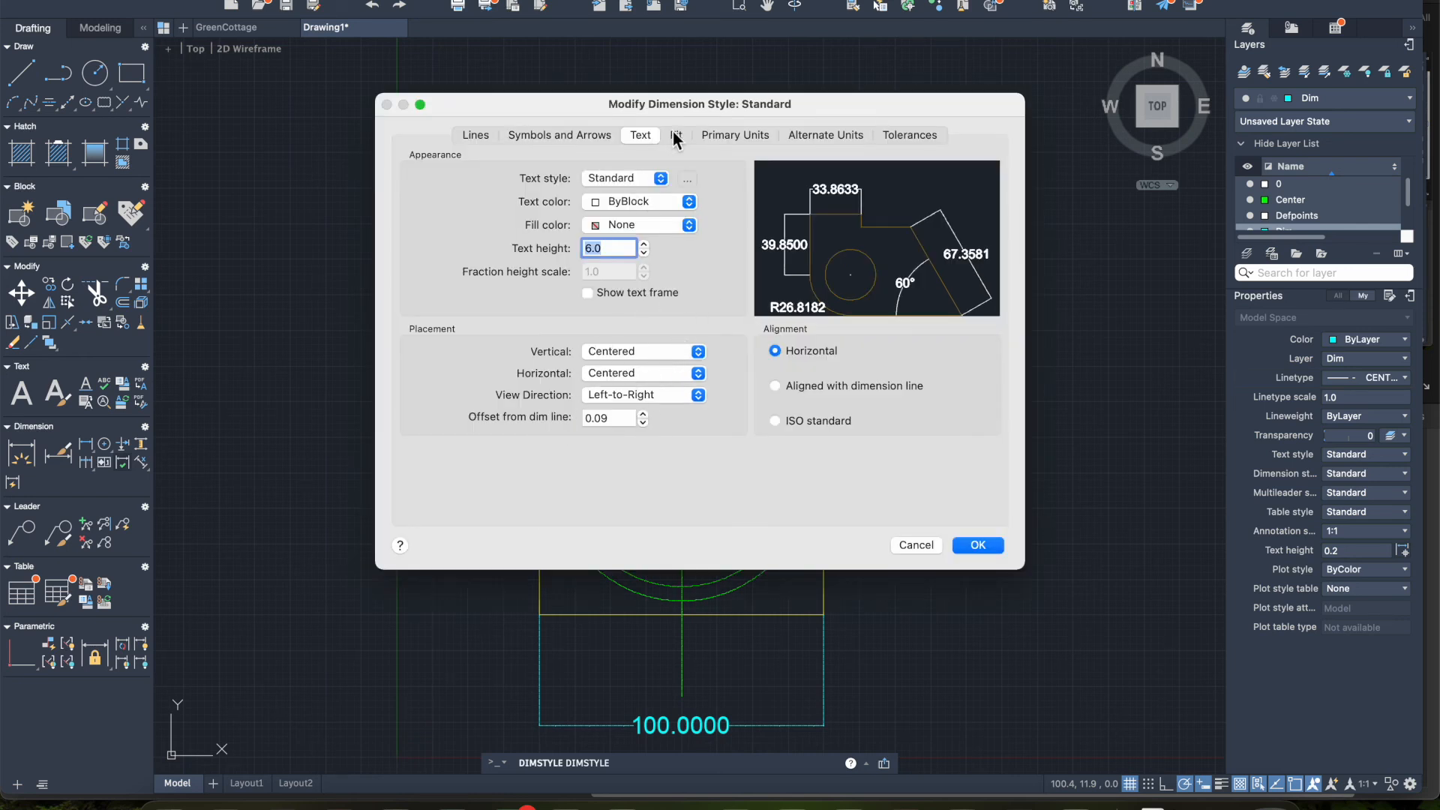
{"action": "left_click", "coordinate": [732, 136]}
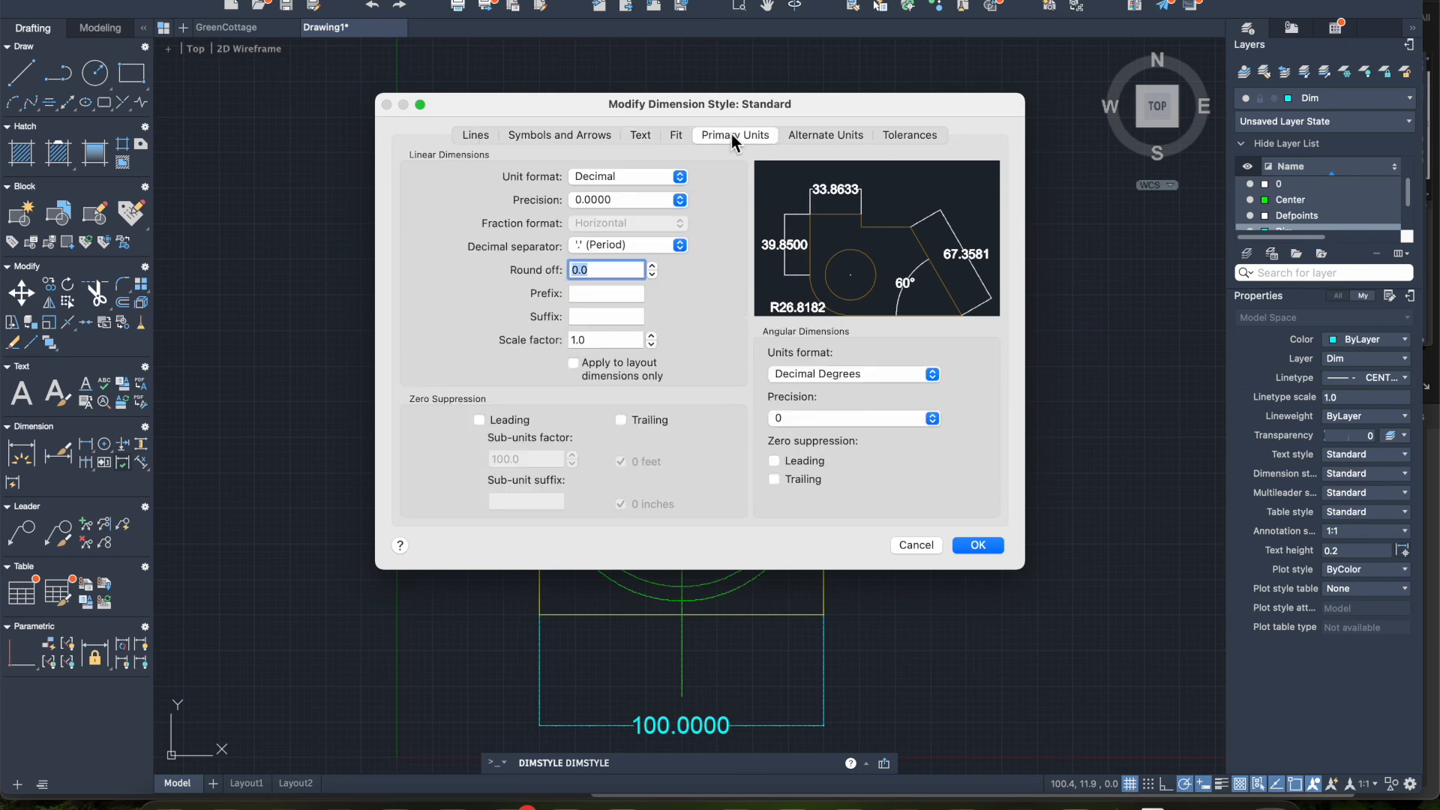
{"action": "left_click", "coordinate": [679, 201]}
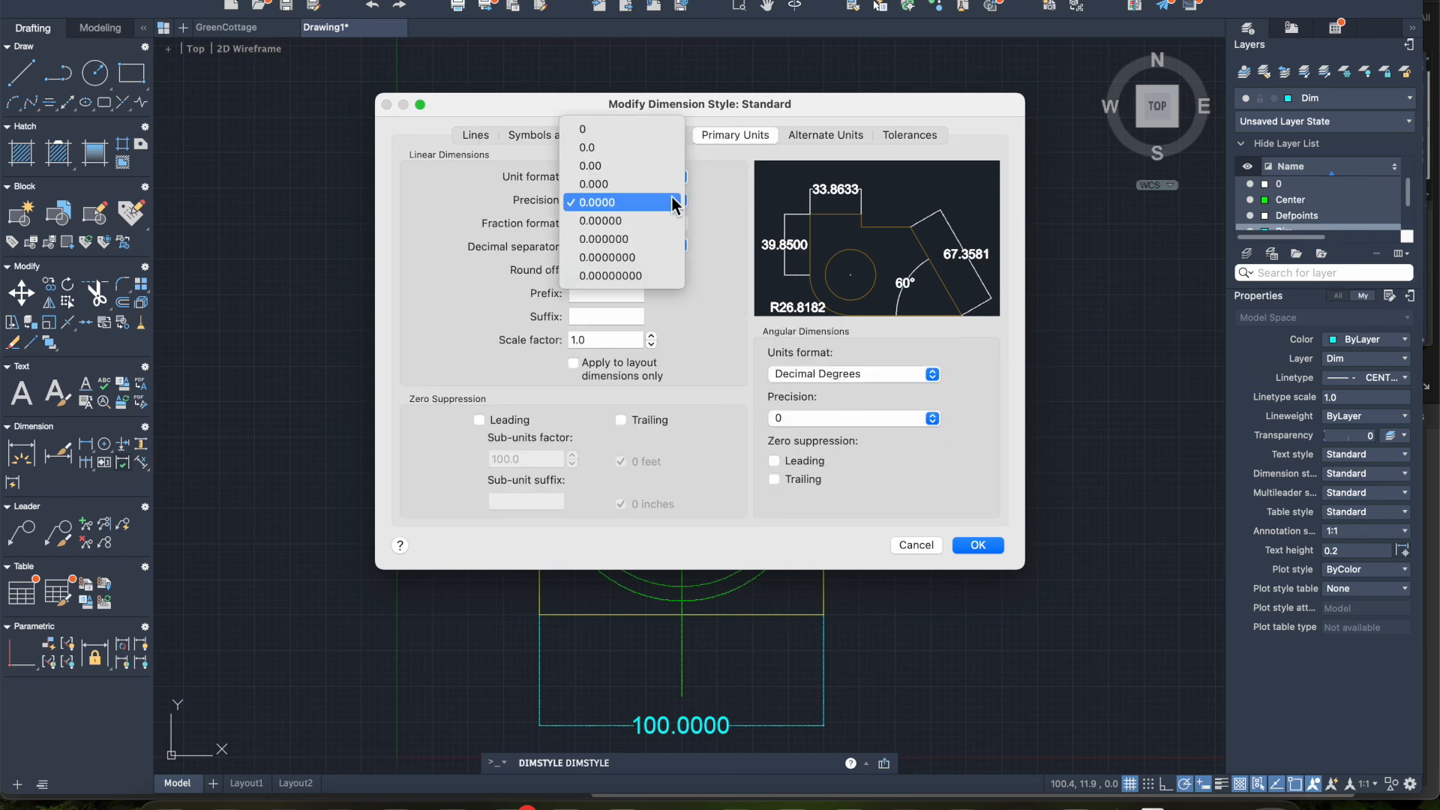
{"action": "left_click", "coordinate": [643, 148]}
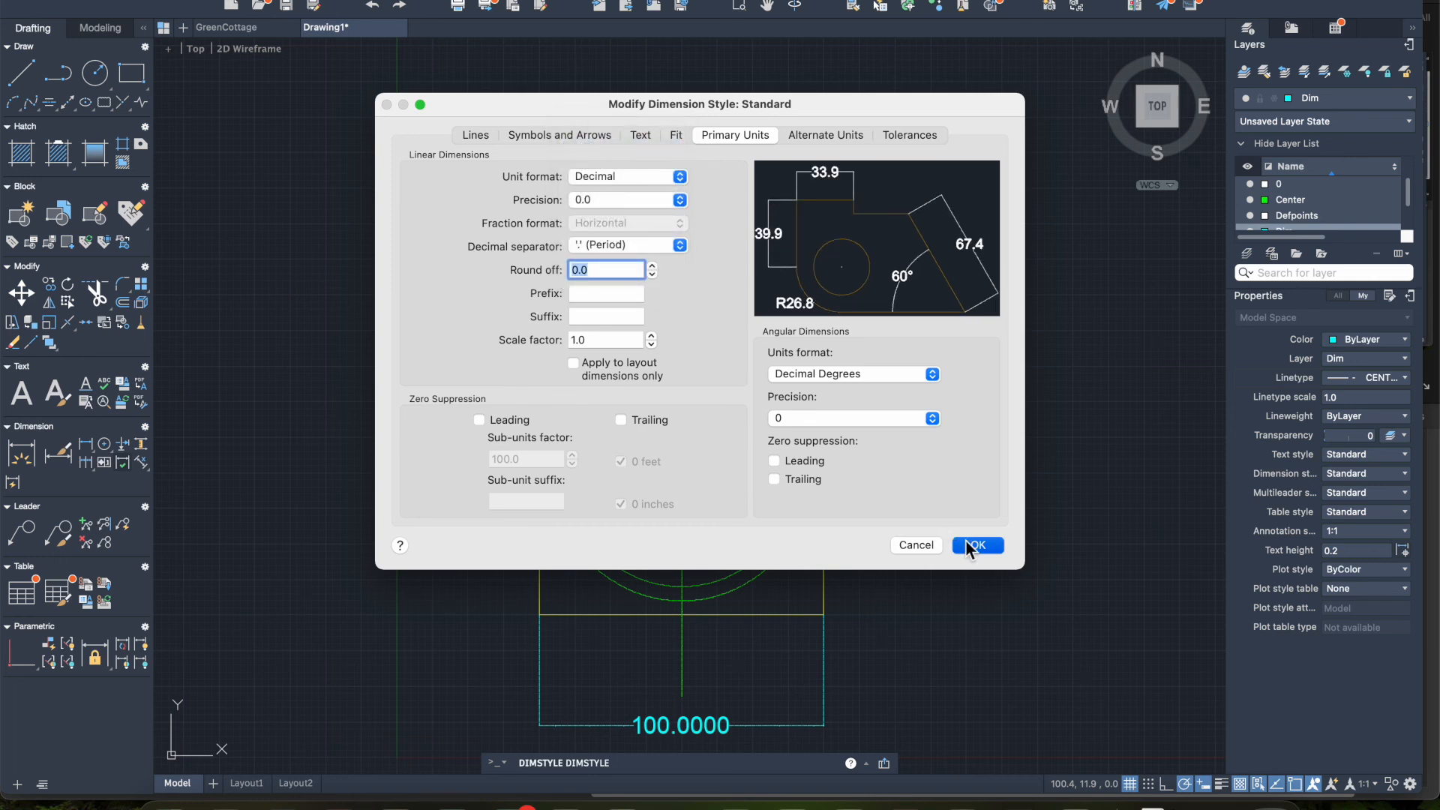
{"action": "left_click", "coordinate": [965, 539]}
{"action": "left_click", "coordinate": [885, 469]}
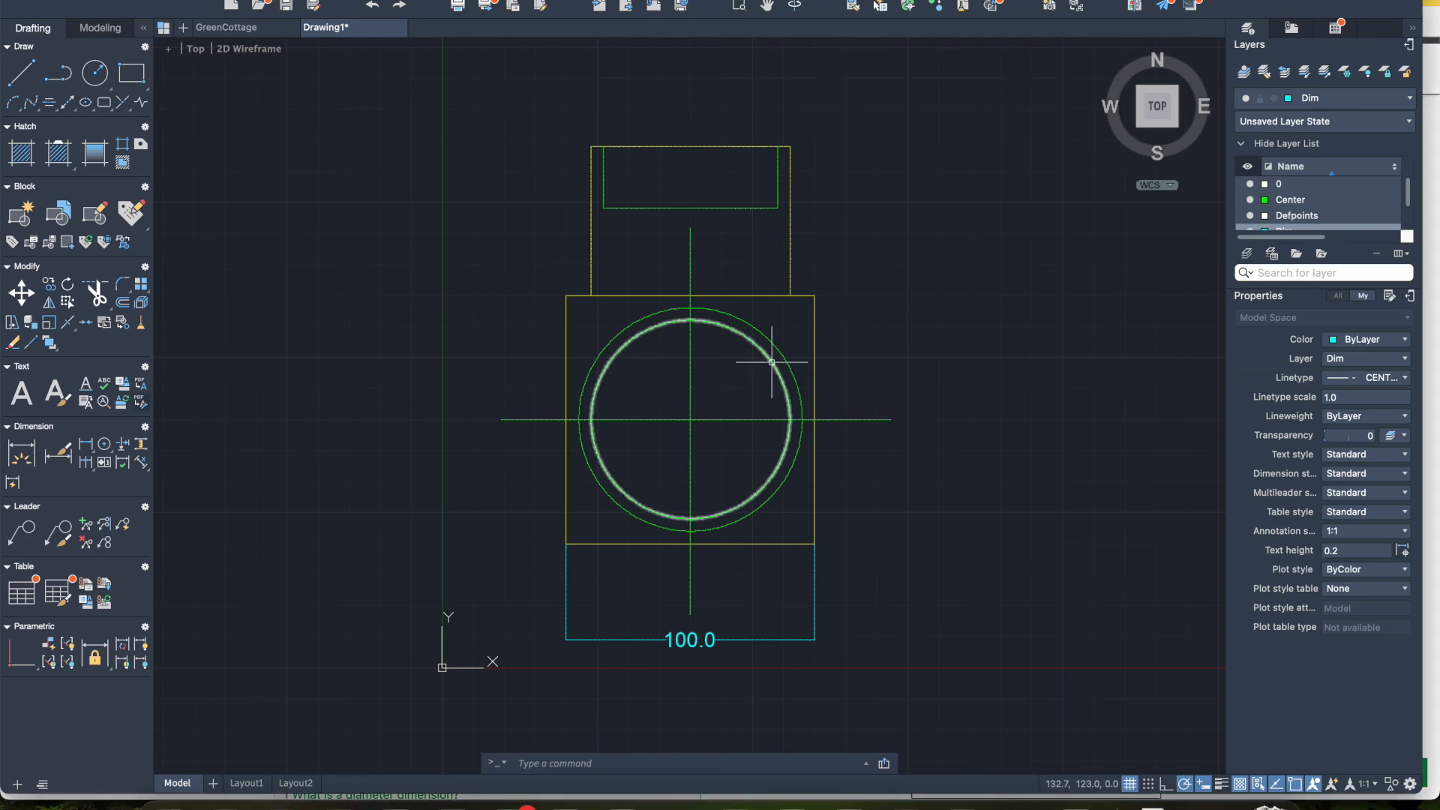
Add radius dimensions to the inner and outer concentric circles, placing both labels outside the square, up and to its right.
{"action": "left_click", "coordinate": [24, 463]}
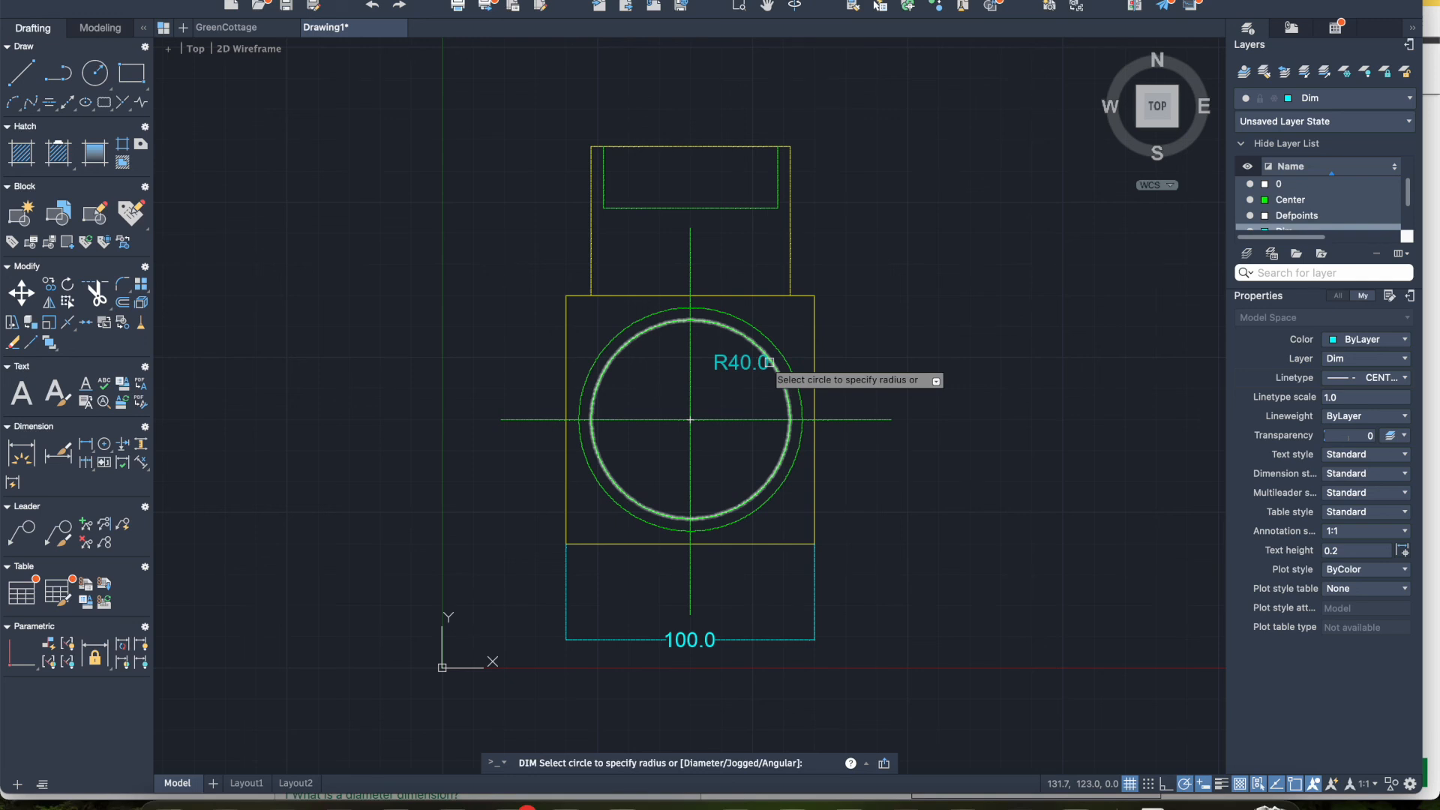
{"action": "left_click", "coordinate": [768, 363]}
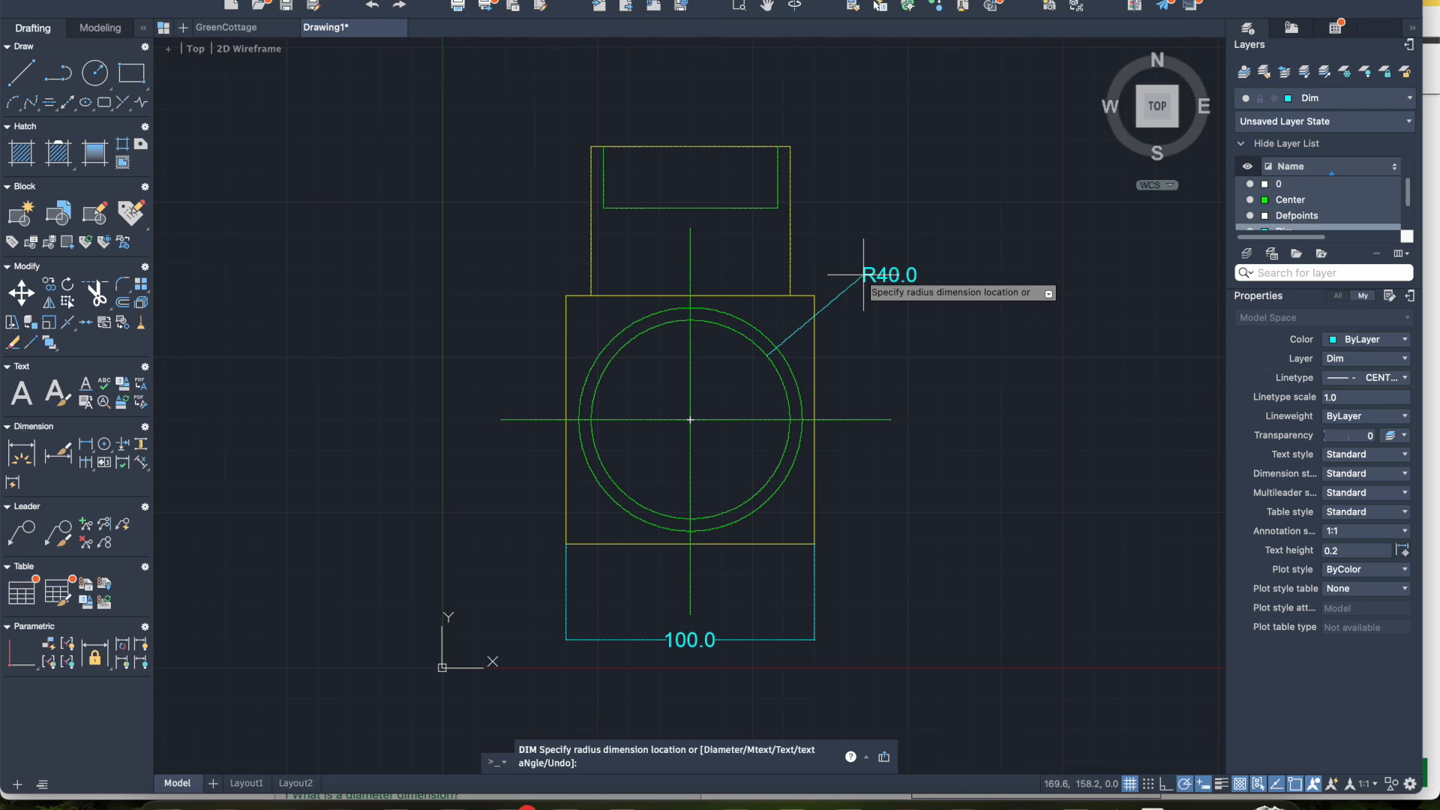
{"action": "left_click", "coordinate": [863, 276]}
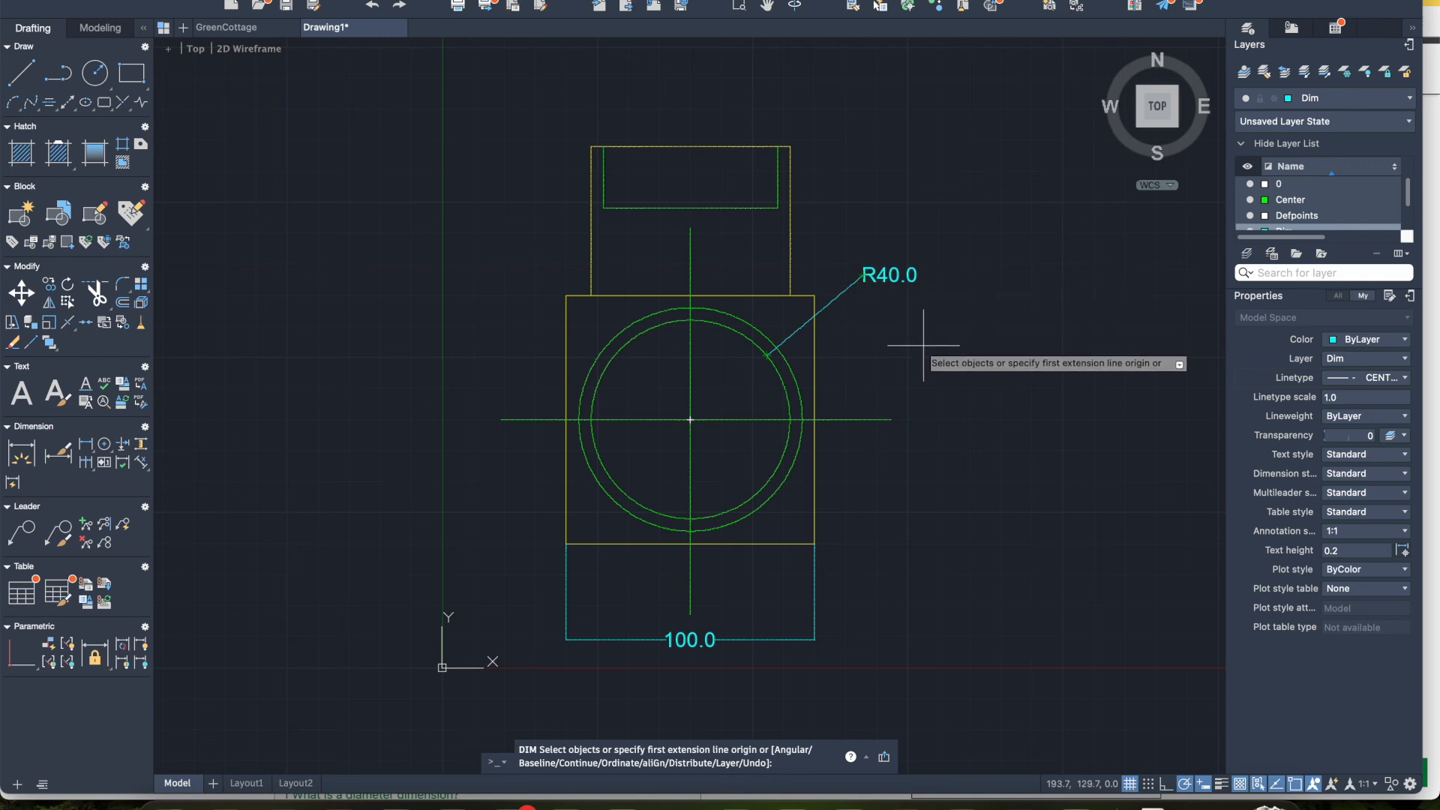
{"action": "left_click", "coordinate": [792, 369]}
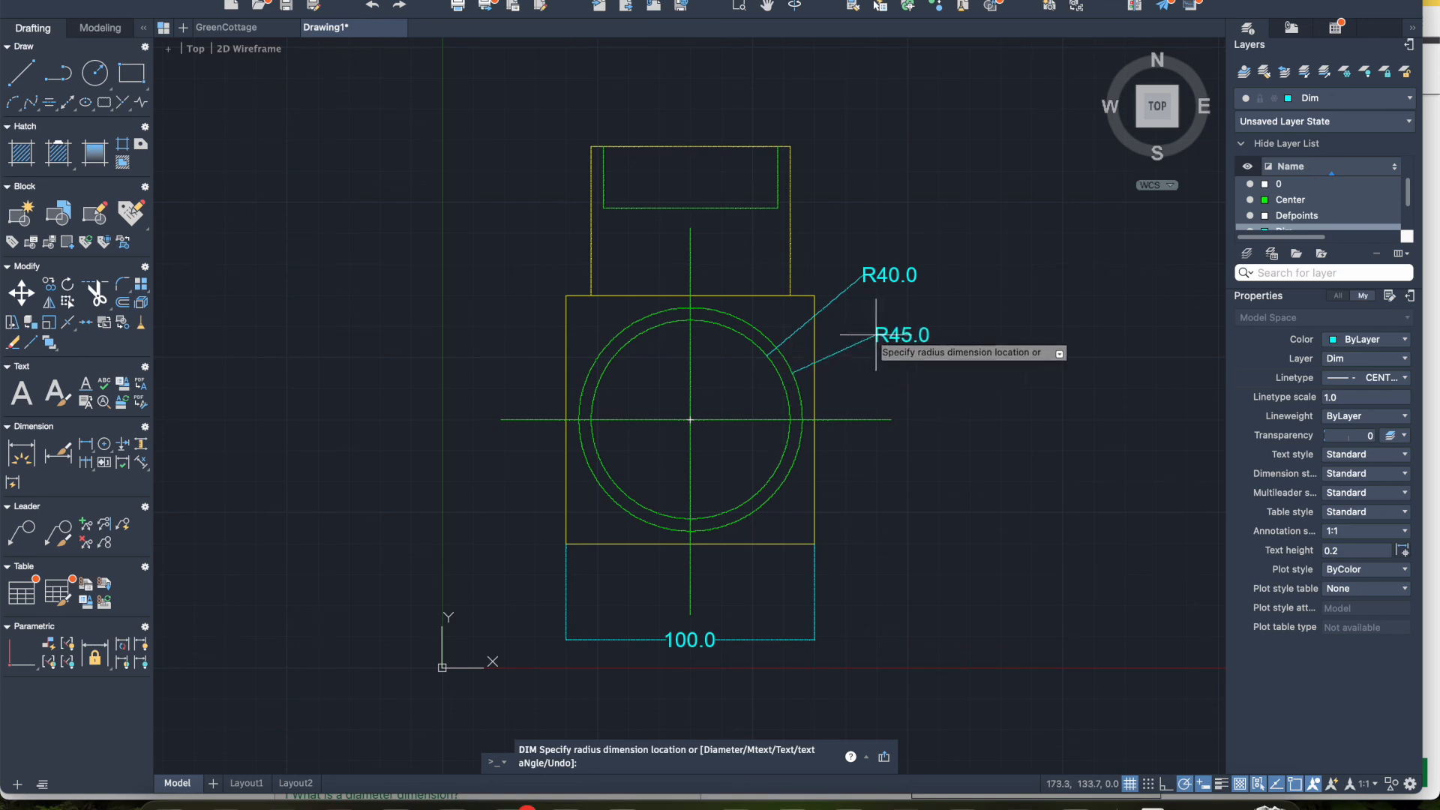
{"action": "left_click", "coordinate": [941, 342]}
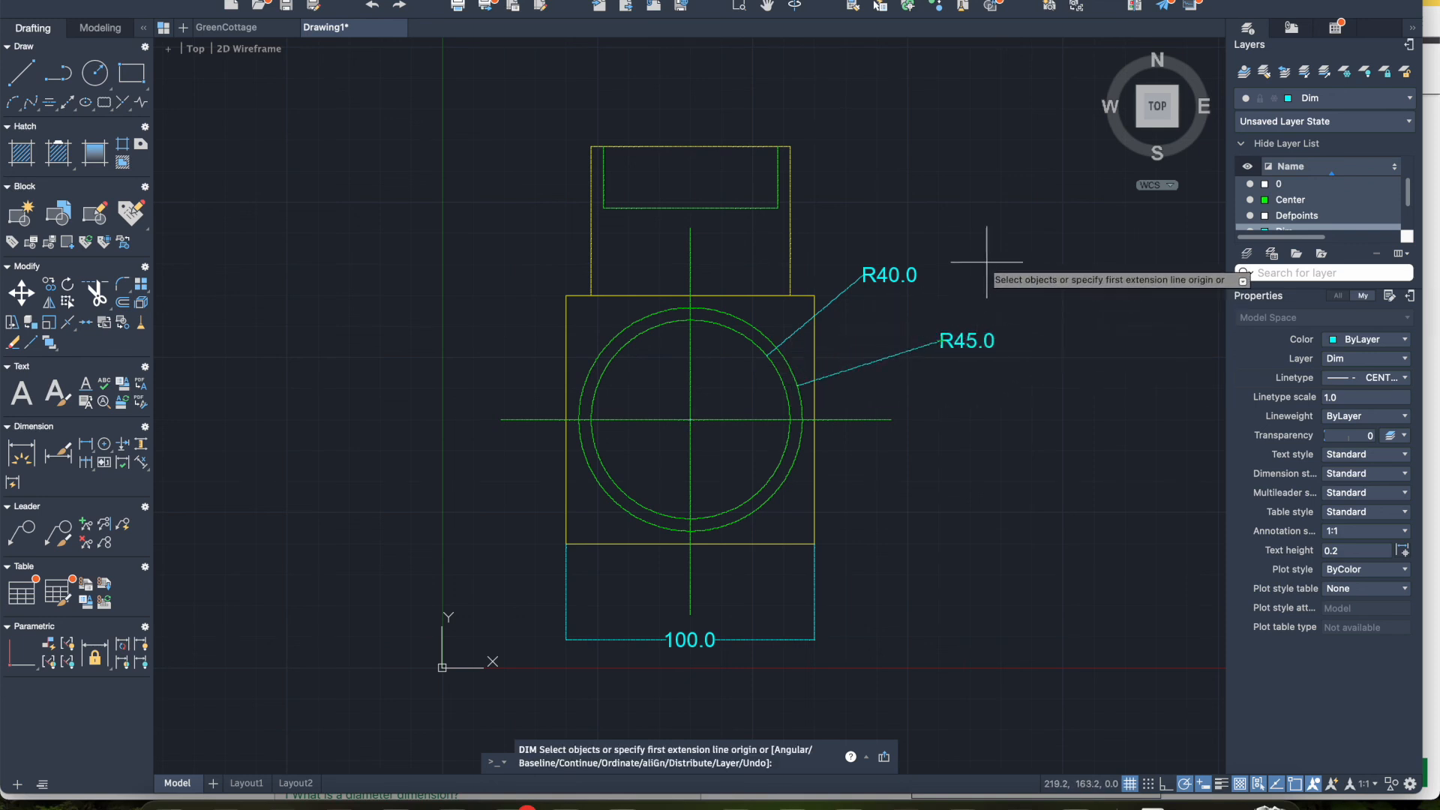